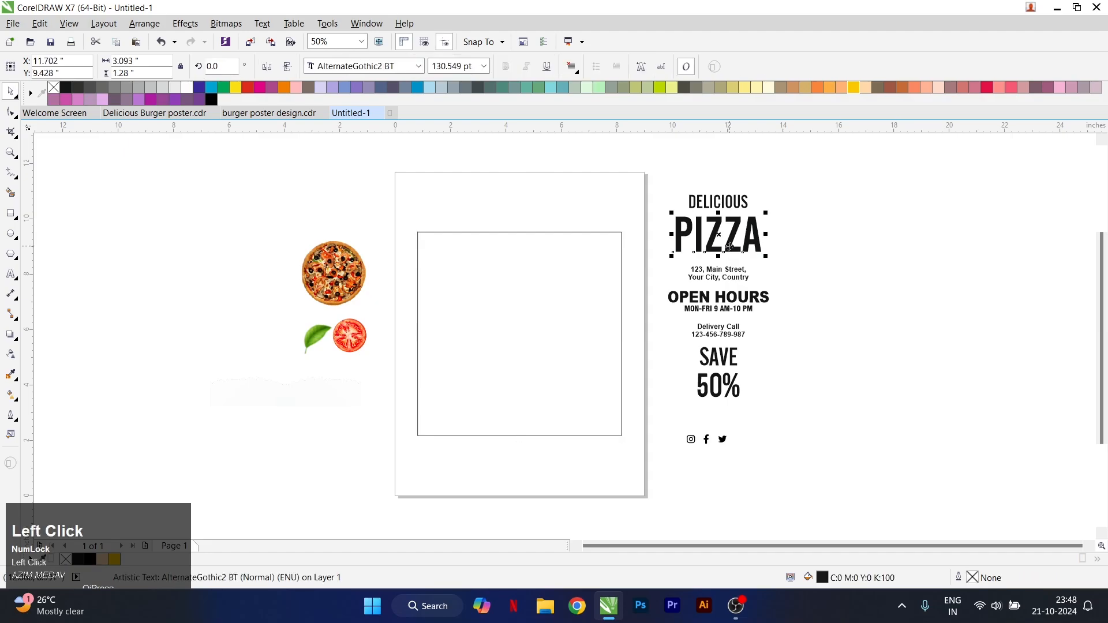
# Copy the PIZZA text, paste it, and place the duplicate in the empty area beside the other text
pyautogui.rightClick(730, 239)
pyautogui.click(767, 362)
pyautogui.rightClick(878, 240)
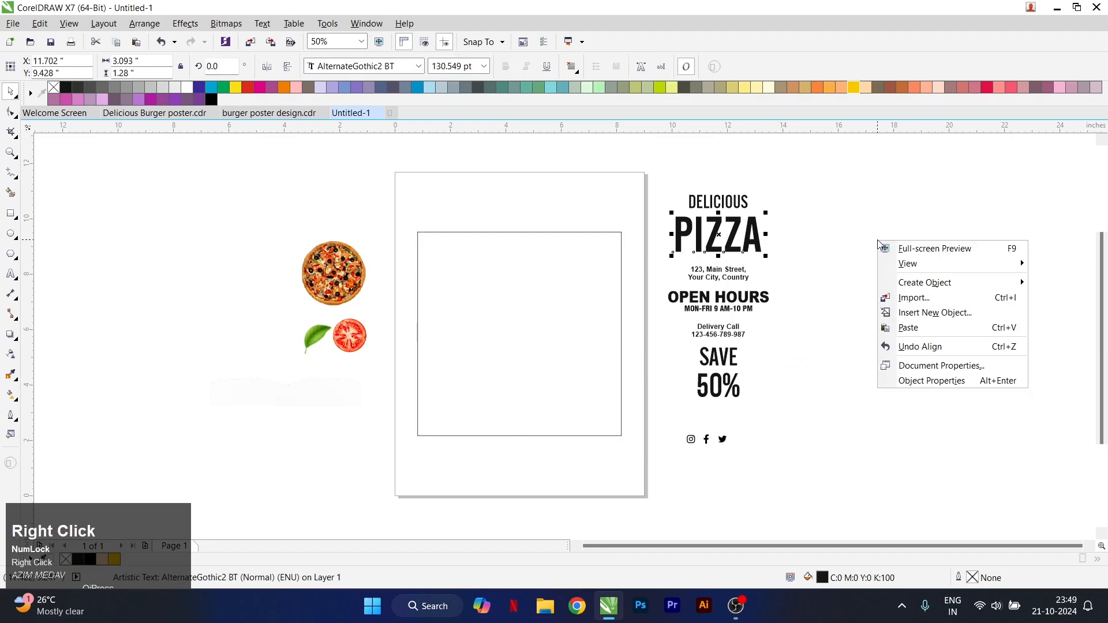
pyautogui.click(925, 328)
pyautogui.moveTo(720, 231); pyautogui.dragTo(848, 307)
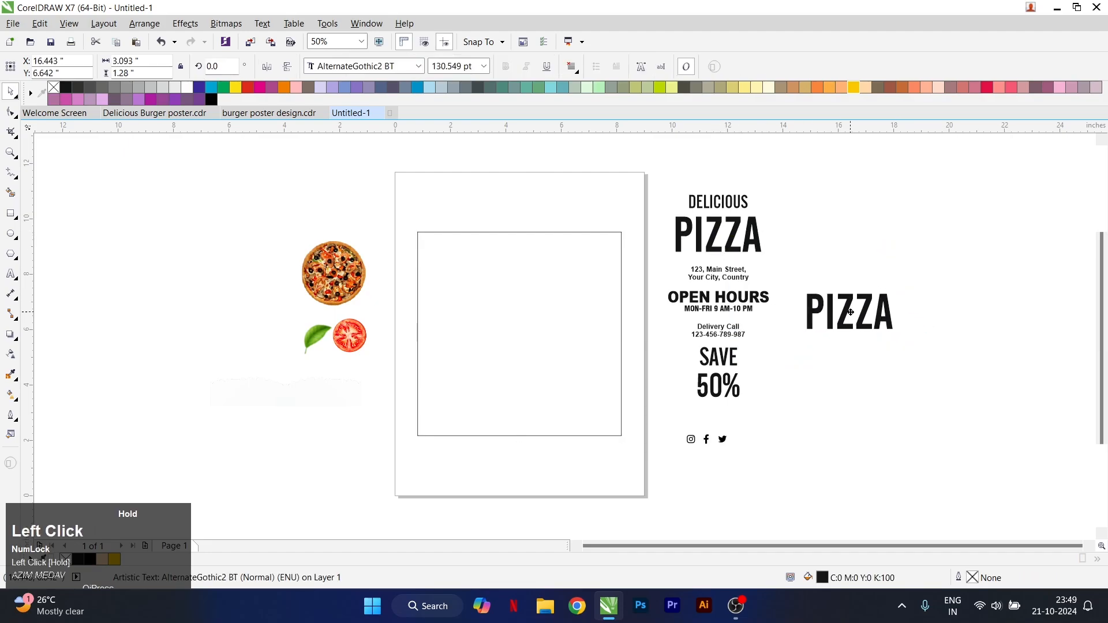
# Fill the PIZZA copy with a horizontal linear gradient from yellow at the P to orange at the A
pyautogui.scroll(4, 902, 314)
pyautogui.click(854, 88)
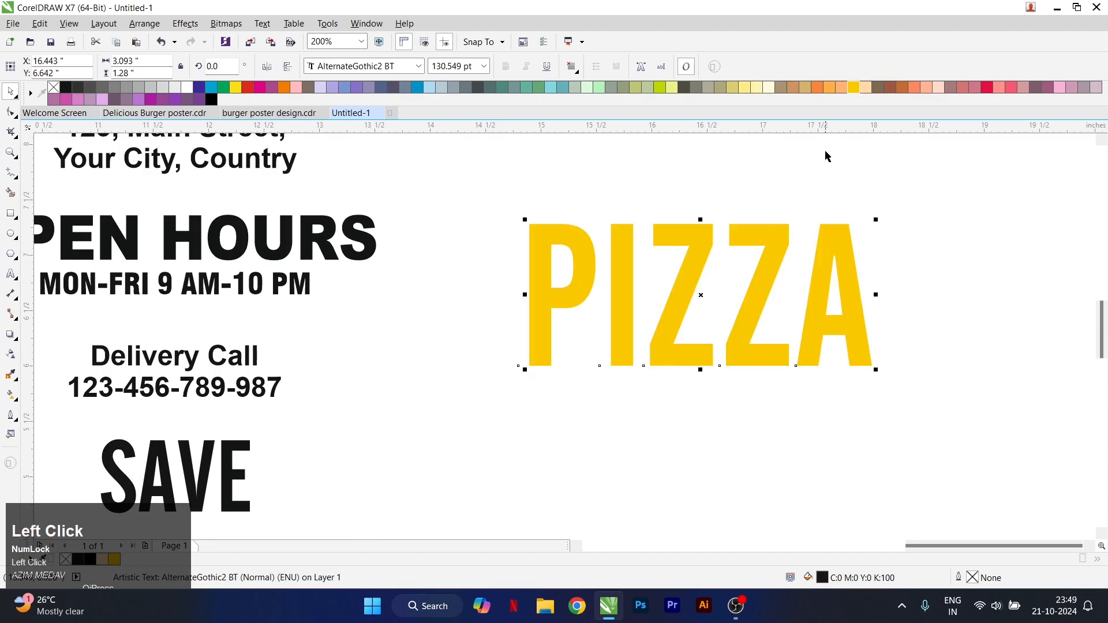
pyautogui.click(10, 394)
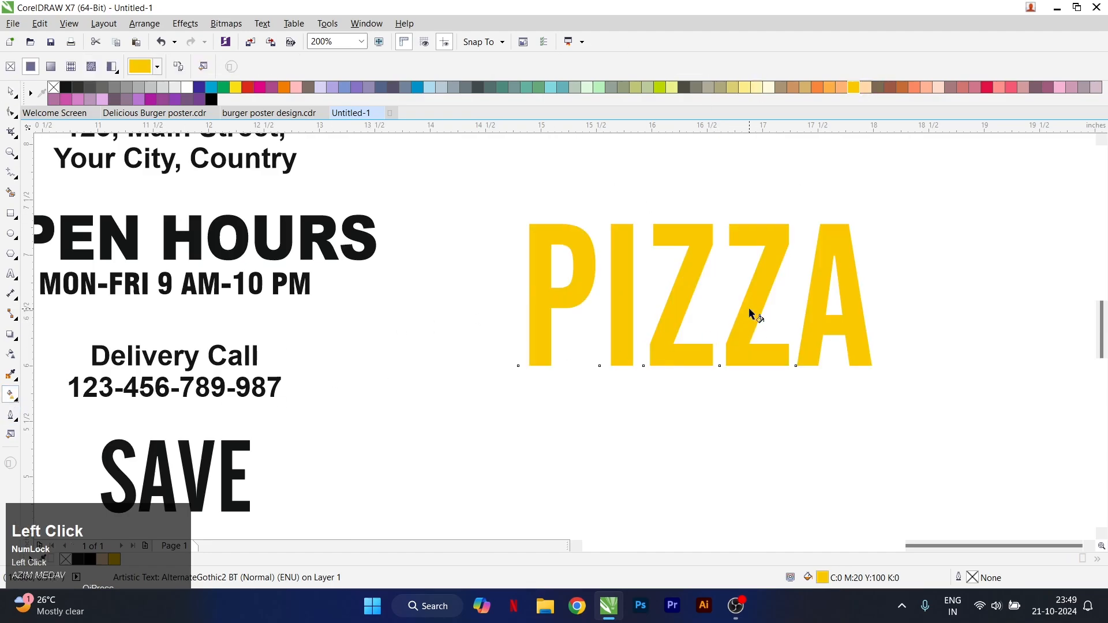
pyautogui.moveTo(546, 301); pyautogui.dragTo(834, 300)
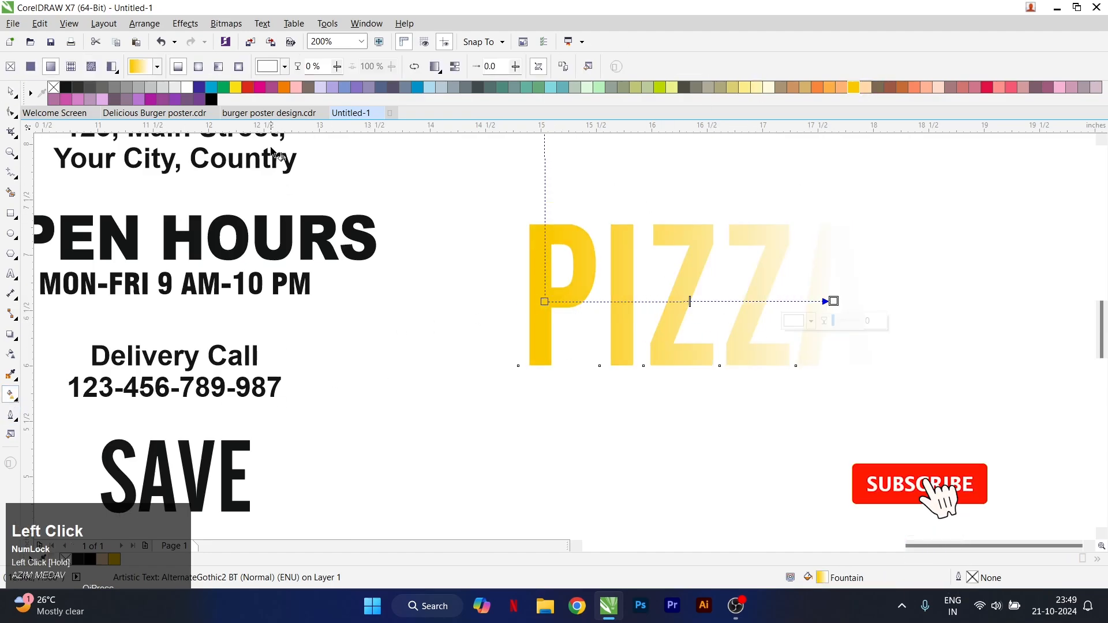
pyautogui.click(284, 88)
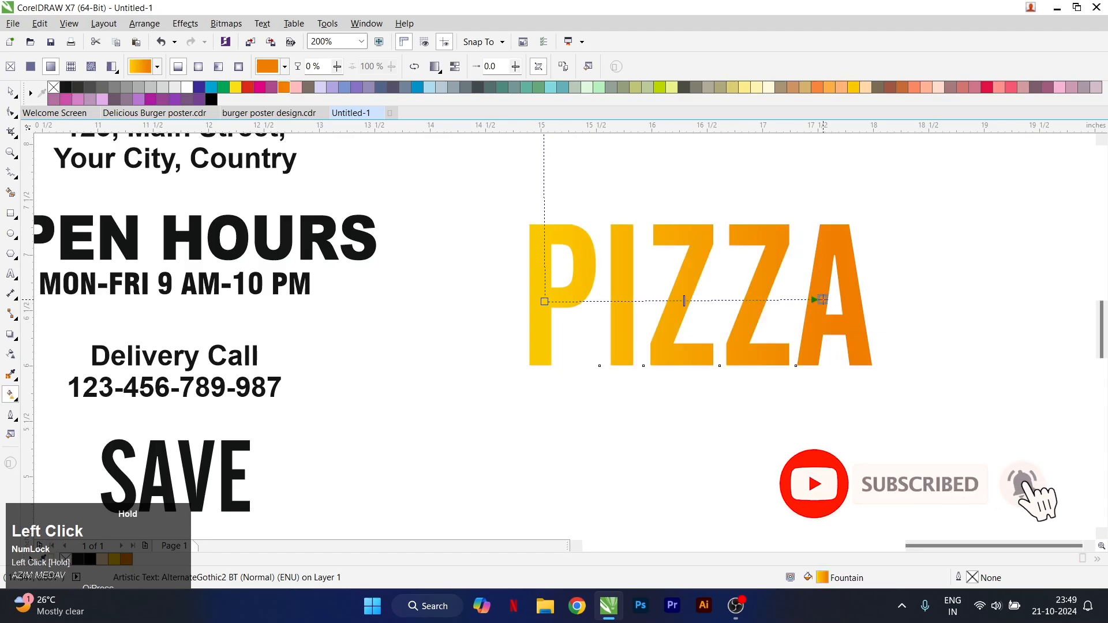
# Switch both gradient colour nodes to RGB, using orange #FF7700 for the end and yellow #FECC00 for the start
pyautogui.click(800, 319)
pyautogui.click(808, 374)
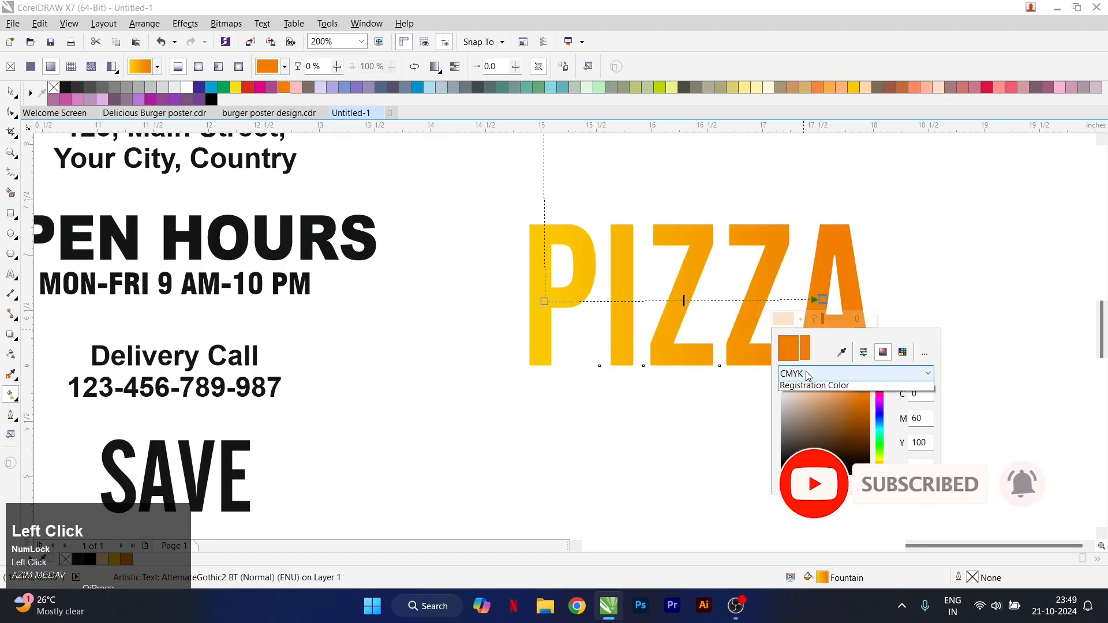
pyautogui.click(813, 397)
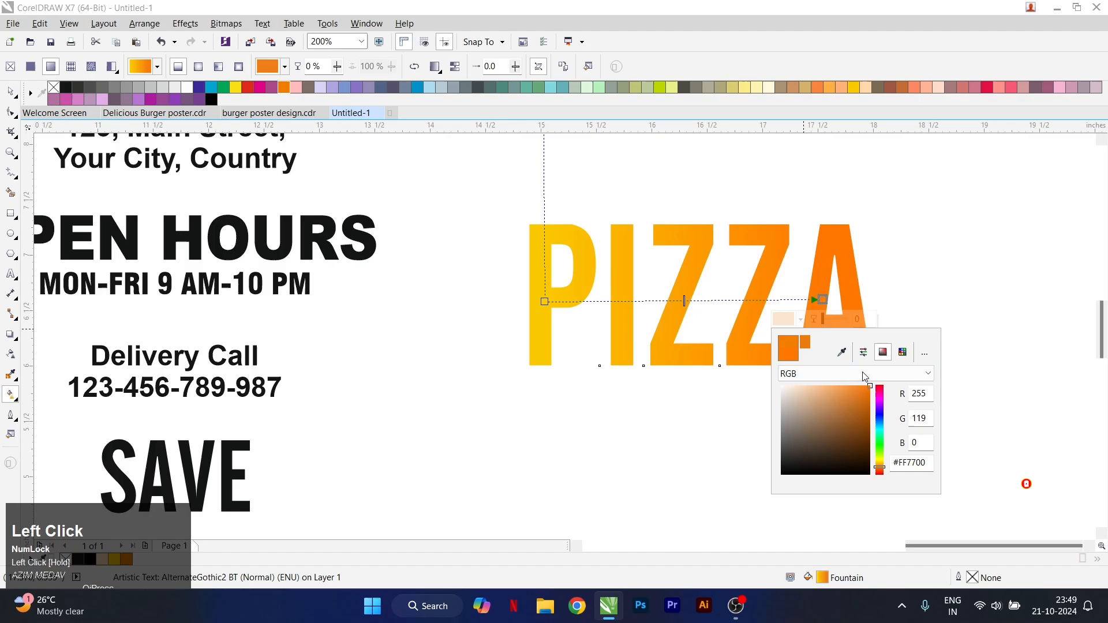
pyautogui.click(544, 302)
pyautogui.click(523, 321)
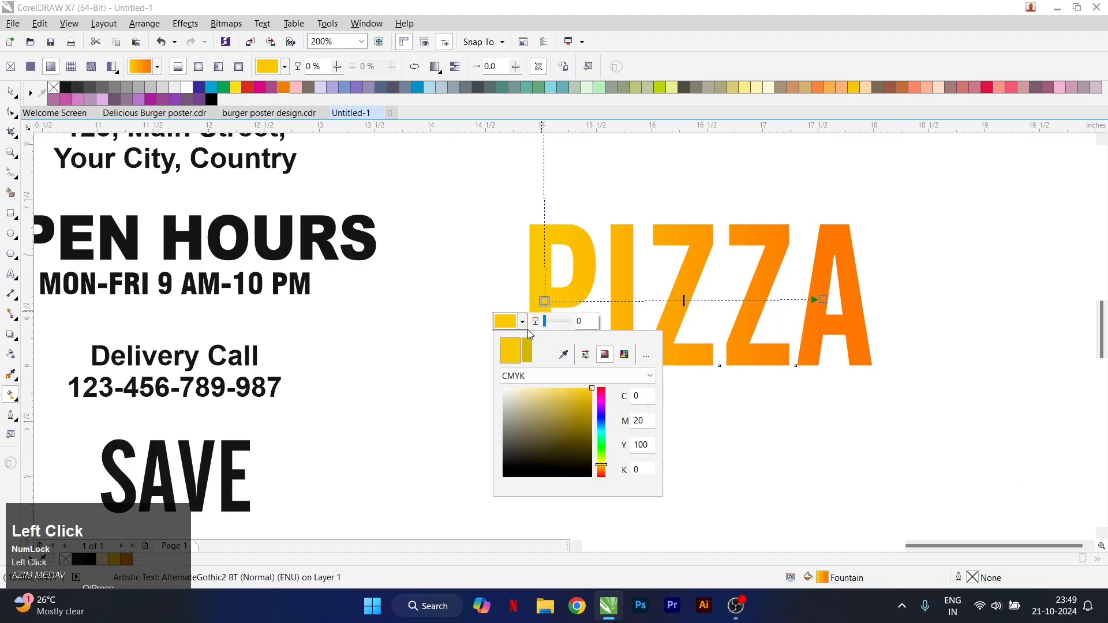
pyautogui.click(577, 376)
pyautogui.click(542, 398)
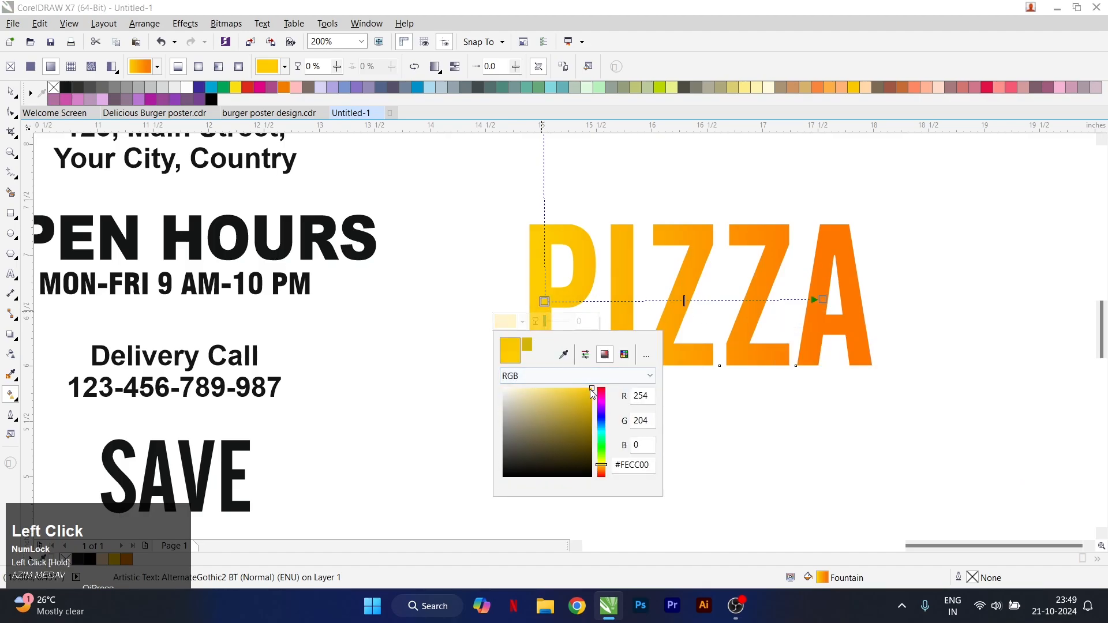
pyautogui.click(10, 91)
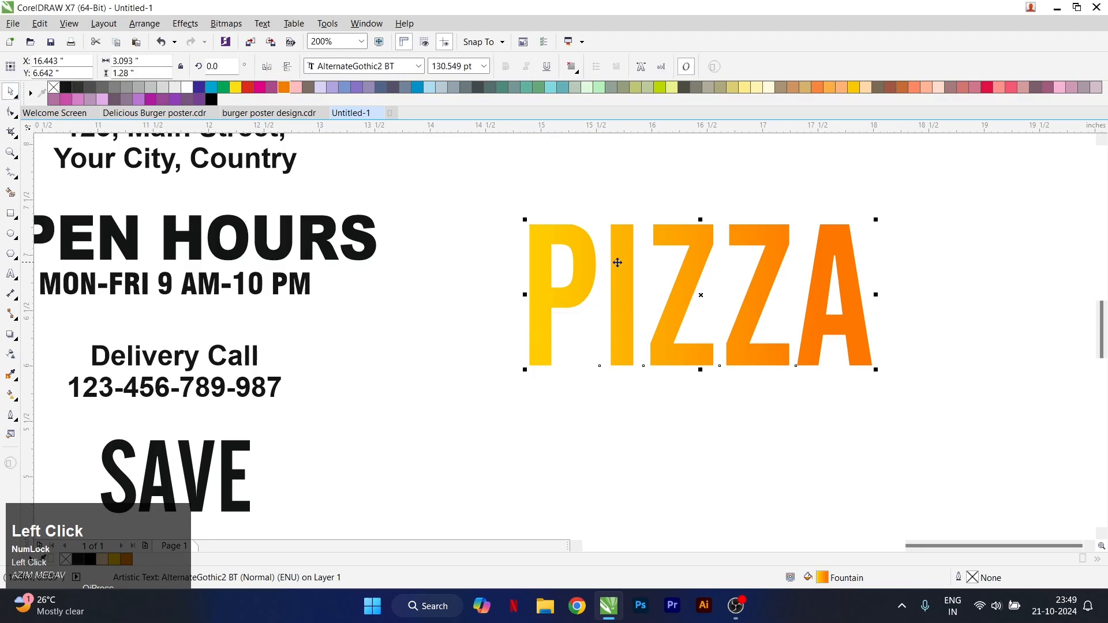
# Move the gradient PIZZA text into the upper-right area of the square on the page
pyautogui.scroll(-2, 629, 279)
pyautogui.moveTo(630, 279); pyautogui.dragTo(351, 243)
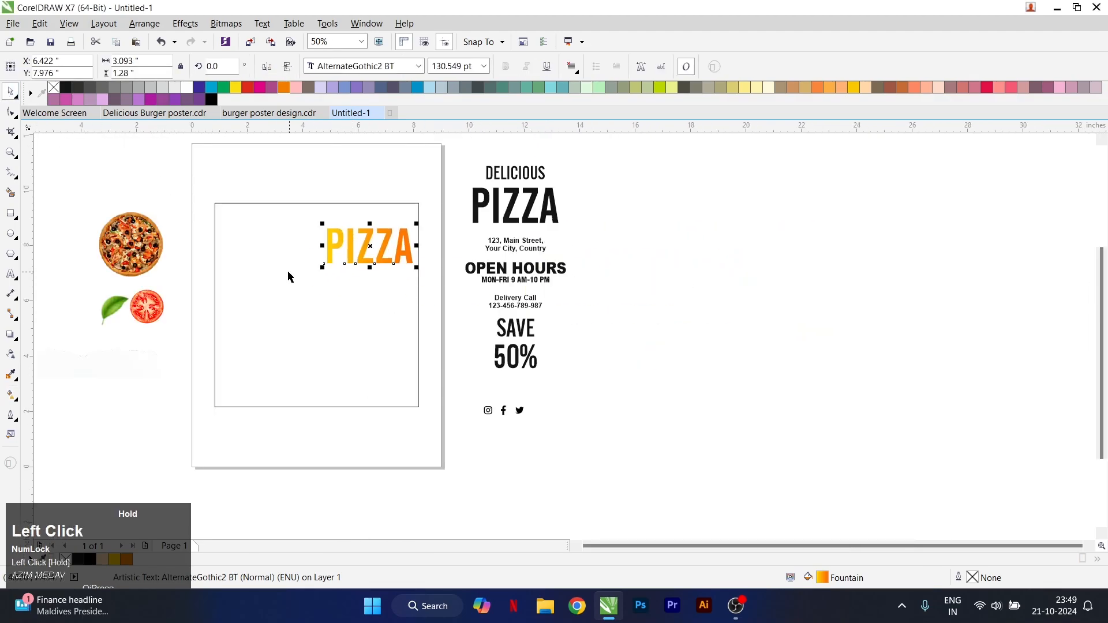
pyautogui.click(418, 260)
pyautogui.click(369, 247)
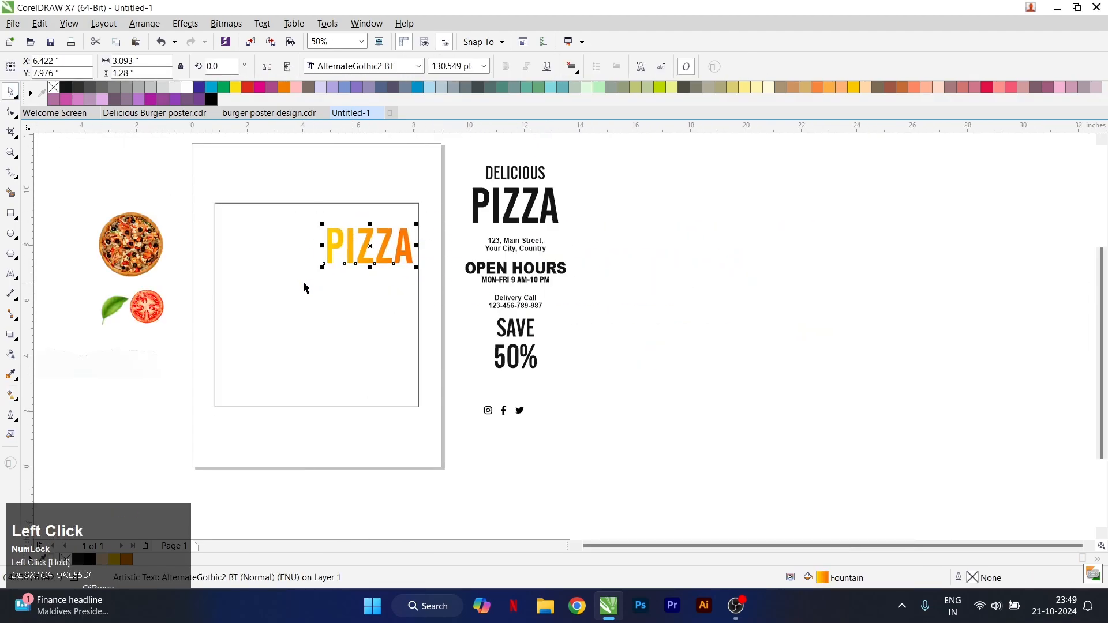
# Fill the square with pure RGB black, #000000
pyautogui.click(319, 263)
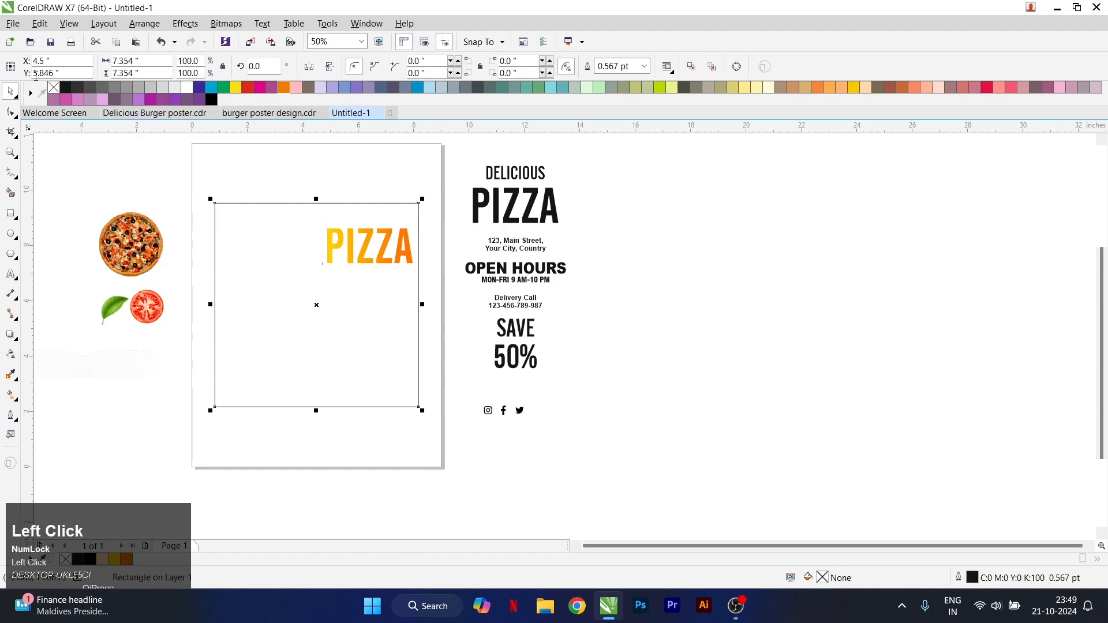
pyautogui.click(64, 87)
pyautogui.doubleClick(822, 577)
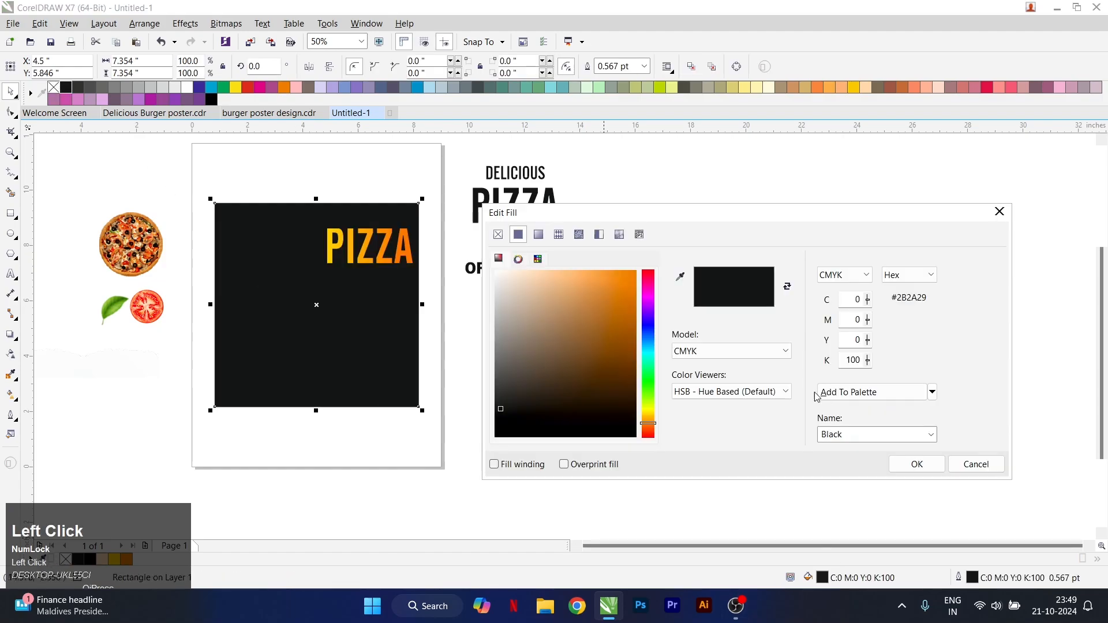
pyautogui.click(731, 351)
pyautogui.click(704, 376)
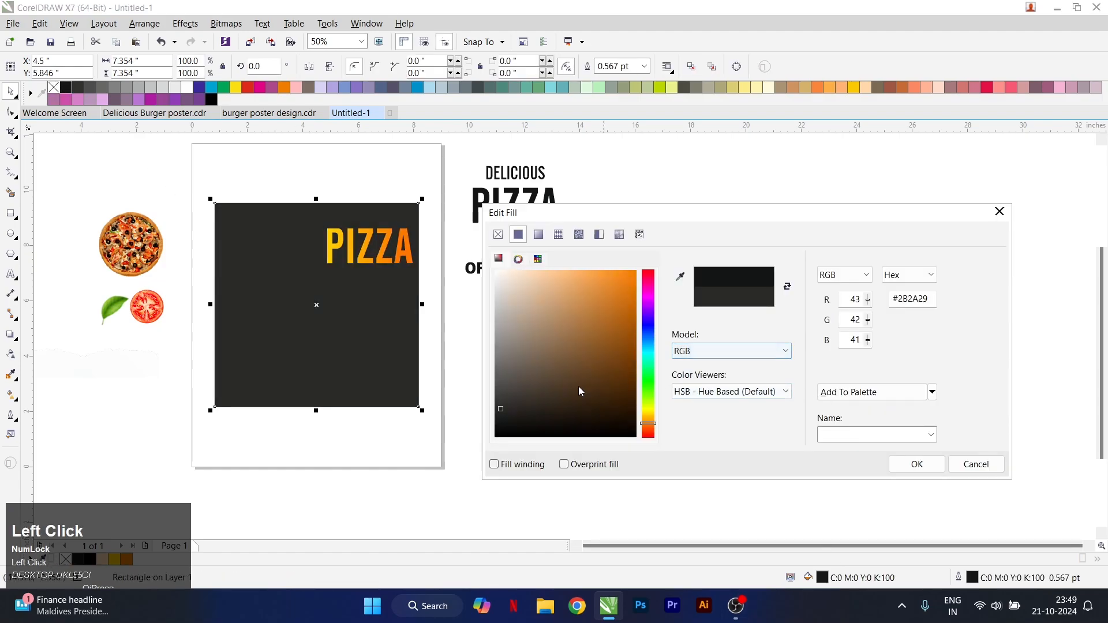
pyautogui.moveTo(578, 388); pyautogui.dragTo(465, 470)
pyautogui.click(917, 464)
# Enlarge the gradient PIZZA text to about 193 pt and rotate it about 2.2 degrees counterclockwise
pyautogui.scroll(2, 428, 223)
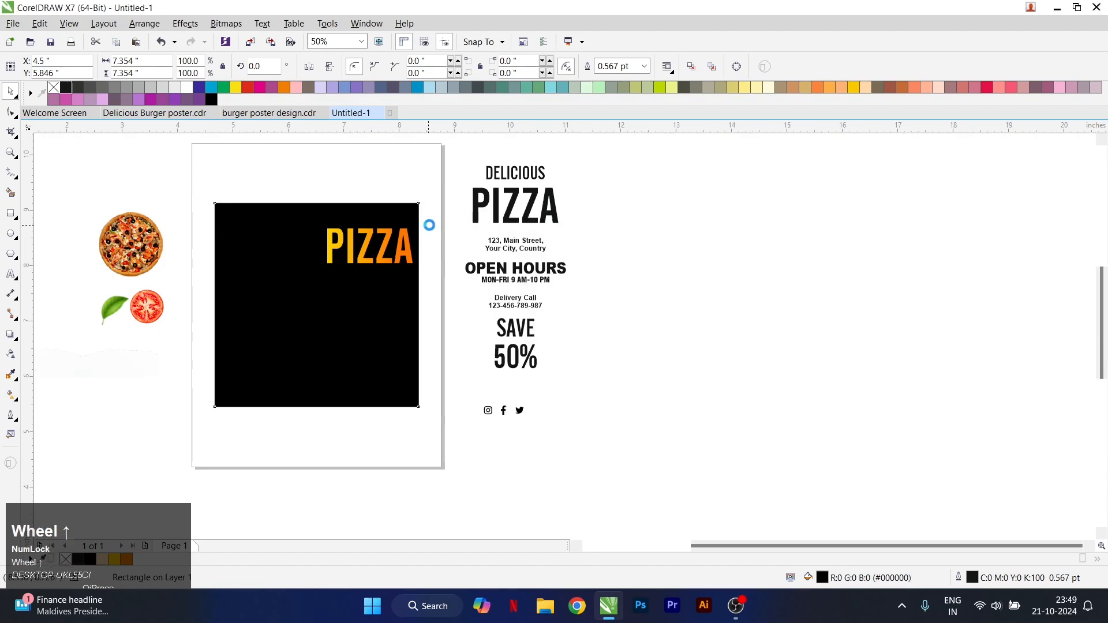
pyautogui.click(406, 265)
pyautogui.moveTo(398, 302); pyautogui.dragTo(441, 322)
pyautogui.moveTo(442, 215); pyautogui.dragTo(448, 206)
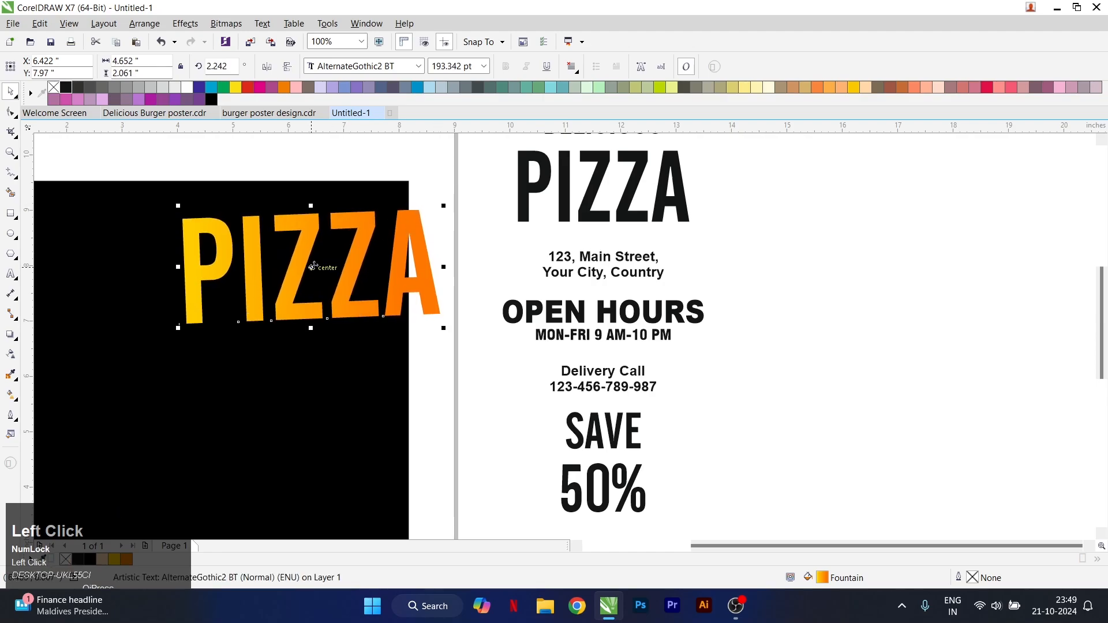
# Duplicate the tilted PIZZA text straight down and repeat the duplication to make a stack of four lines
pyautogui.moveTo(312, 268); pyautogui.dragTo(318, 385)
pyautogui.rightClick(314, 385)
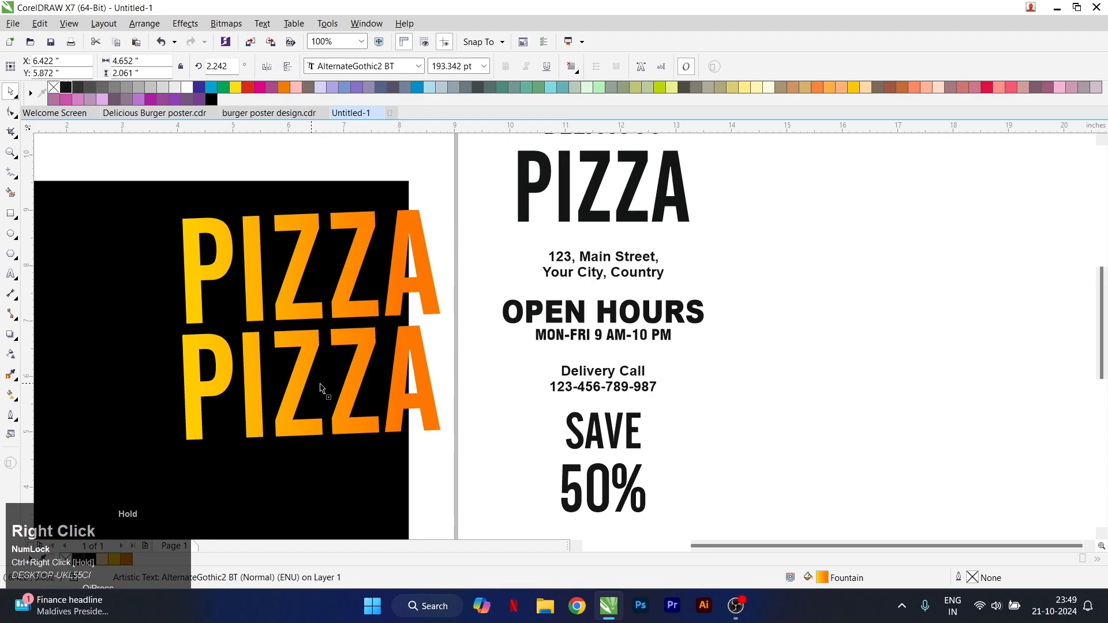
pyautogui.hotkey('ctrl', 'r')
pyautogui.scroll(-2, 349, 237)
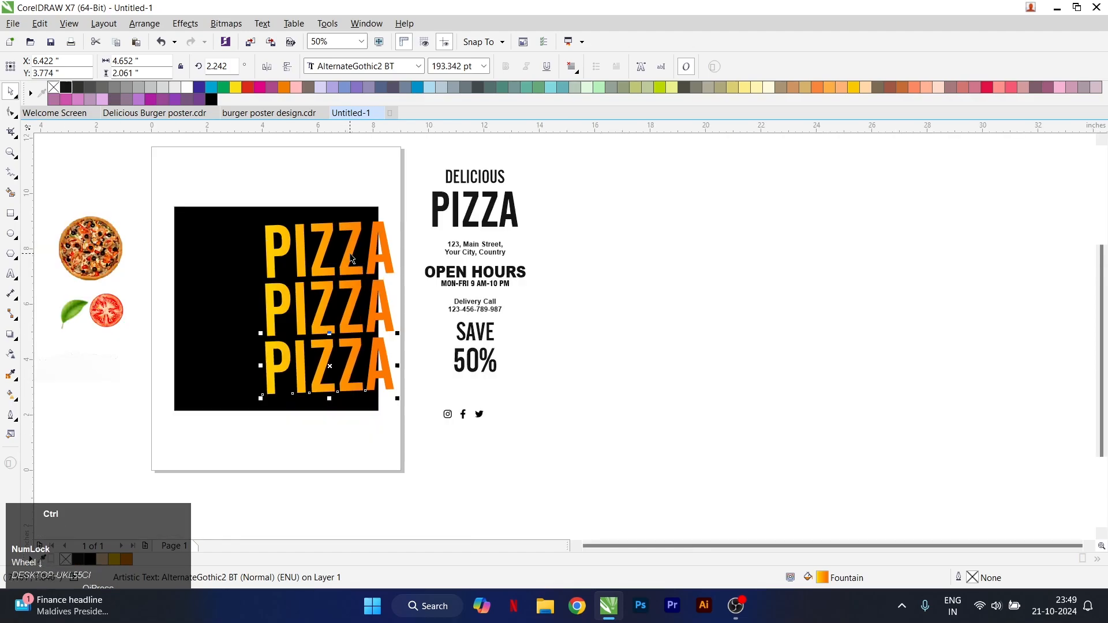
pyautogui.hotkey('ctrl', 'r')
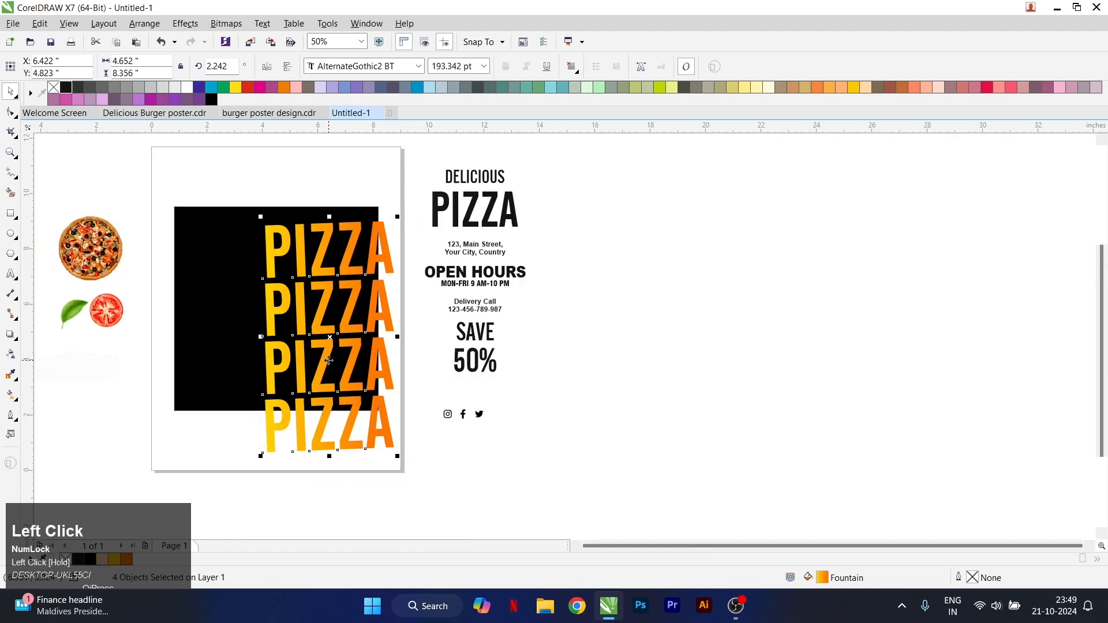
# Shift the four PIZZA lines up over the square and PowerClip them inside the black square
pyautogui.moveTo(329, 361); pyautogui.dragTo(335, 330)
pyautogui.rightClick(335, 330)
pyautogui.click(379, 40)
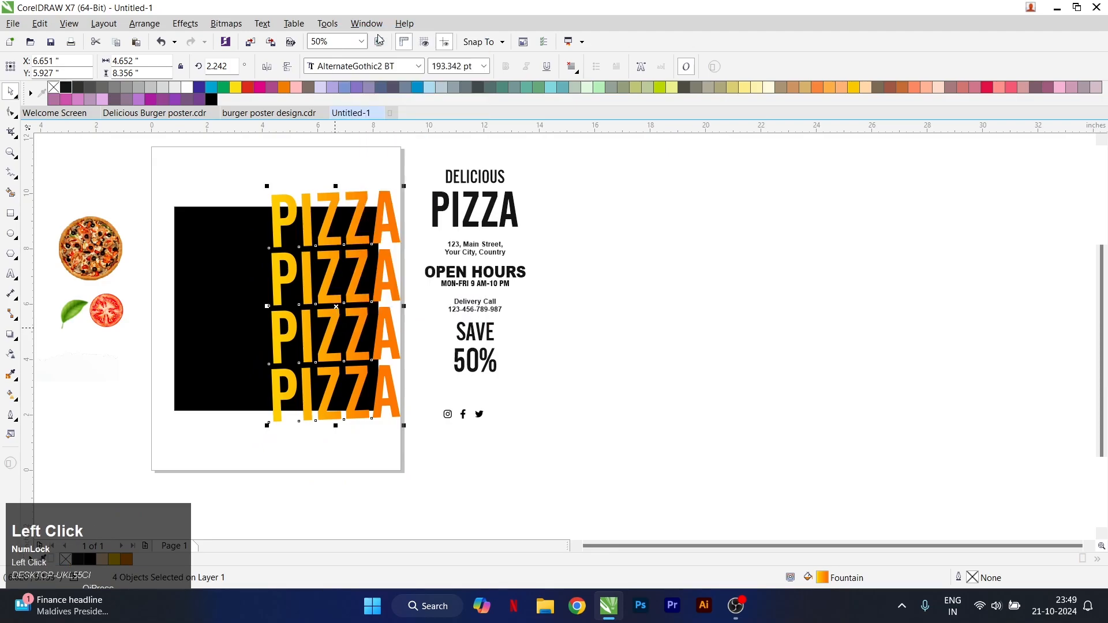
pyautogui.click(247, 231)
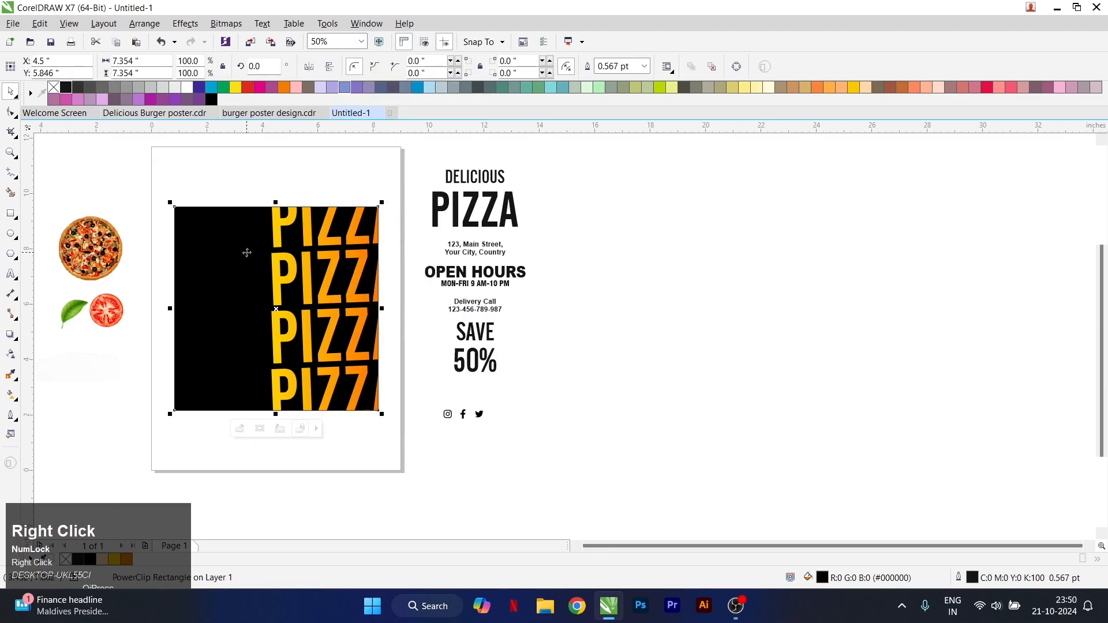
# Edit the square's PowerClip contents and scale the four PIZZA lines to about 3.98 by 7.14 inches overall
pyautogui.rightClick(247, 253)
pyautogui.click(288, 233)
pyautogui.moveTo(244, 166); pyautogui.dragTo(396, 401)
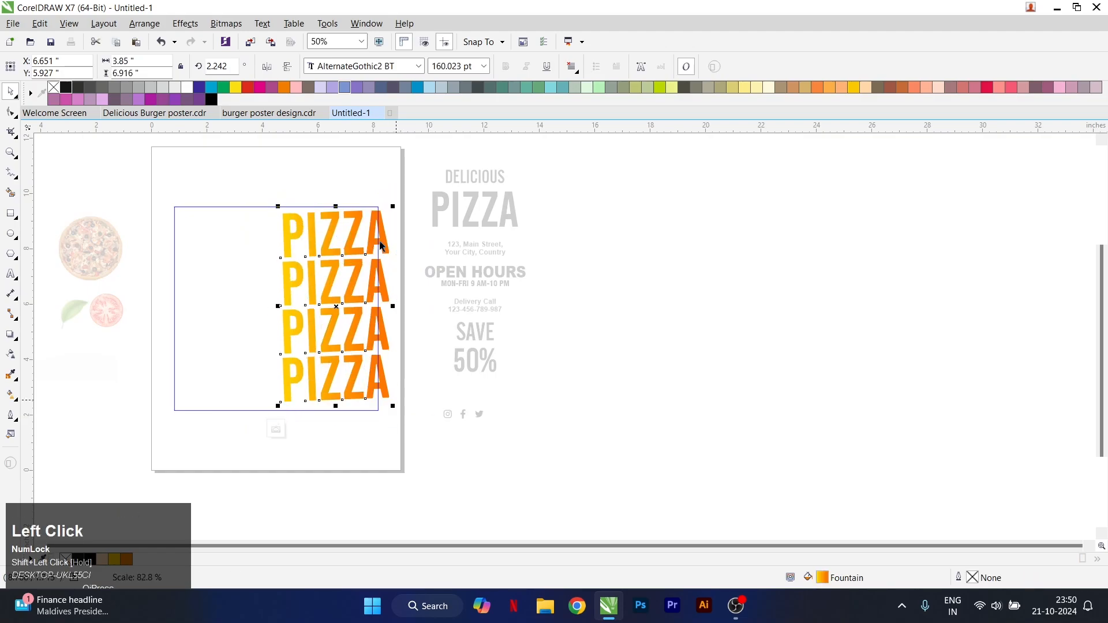
pyautogui.scroll(1, 381, 246)
pyautogui.moveTo(396, 208); pyautogui.dragTo(411, 195)
# Nudge the four PIZZA lines to fit the square's upper and right edges, and finish editing the PowerClip
pyautogui.scroll(1, 302, 224)
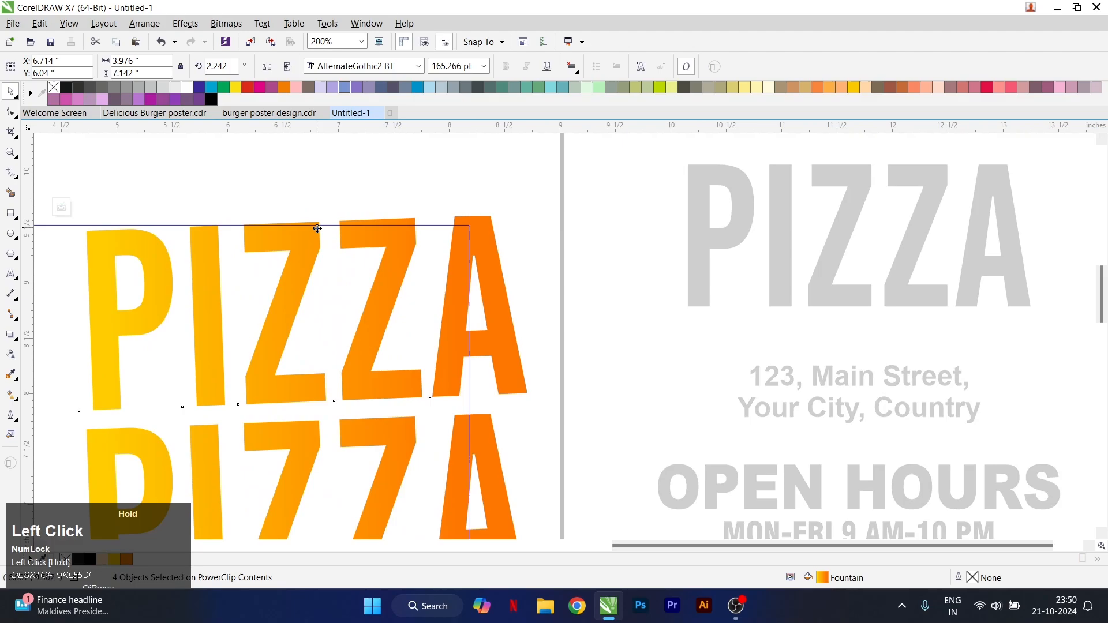
pyautogui.moveTo(318, 228); pyautogui.dragTo(318, 232)
pyautogui.moveTo(492, 239); pyautogui.dragTo(481, 240)
pyautogui.scroll(-2, 493, 245)
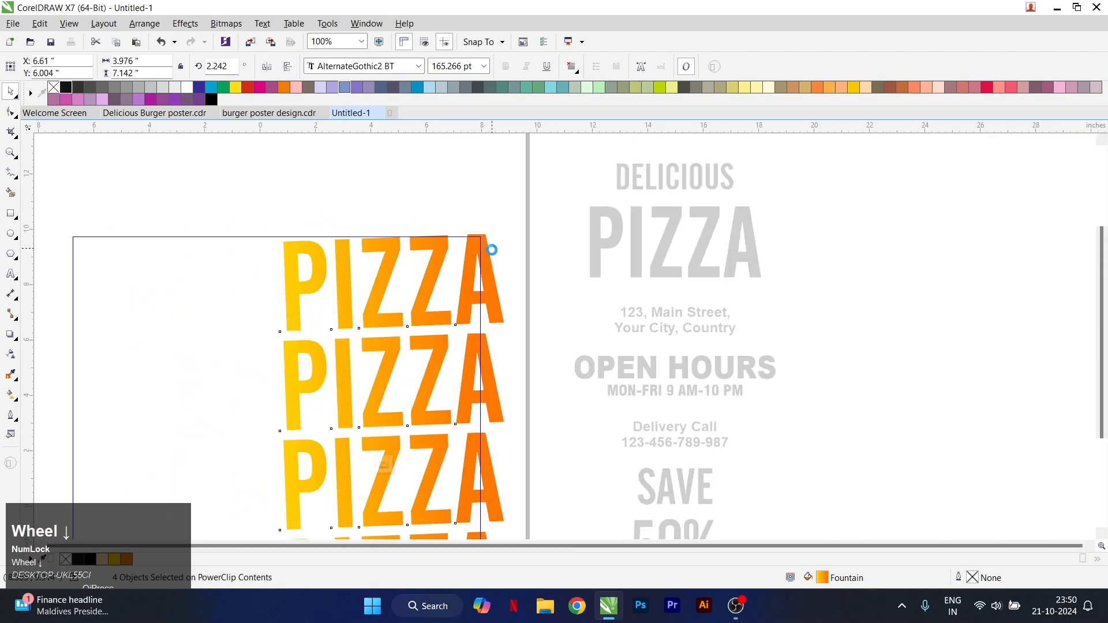
pyautogui.press('5')
pyautogui.scroll(-1, 385, 339)
pyautogui.scroll(1, 315, 321)
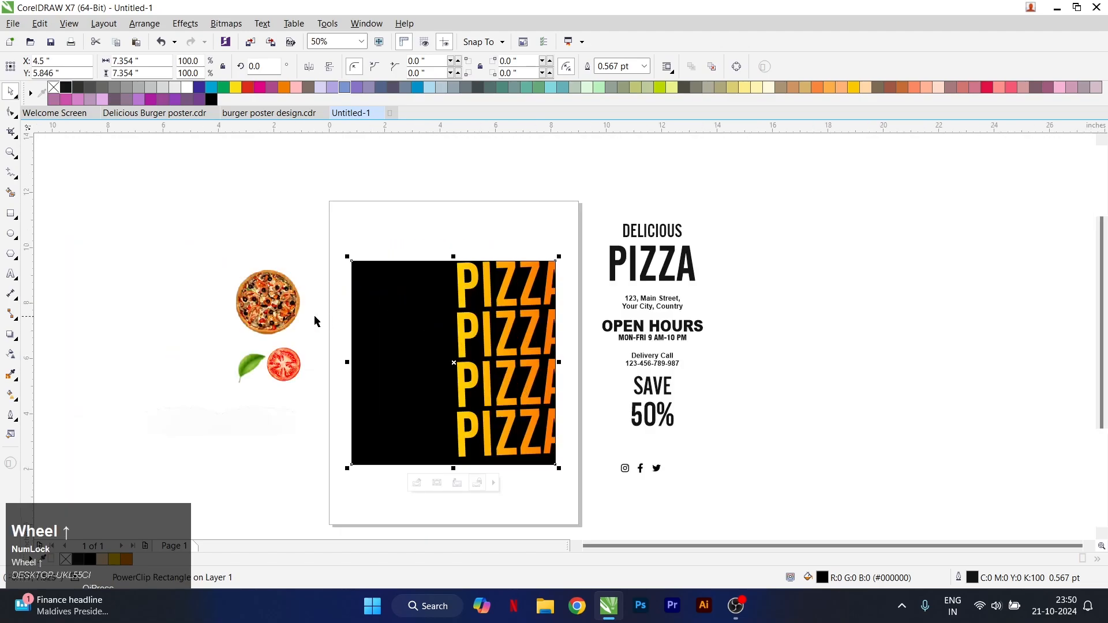
# Place the pizza image in front of the black square, overlapping the PIZZA lines, and enlarge it about its centre
pyautogui.click(293, 327)
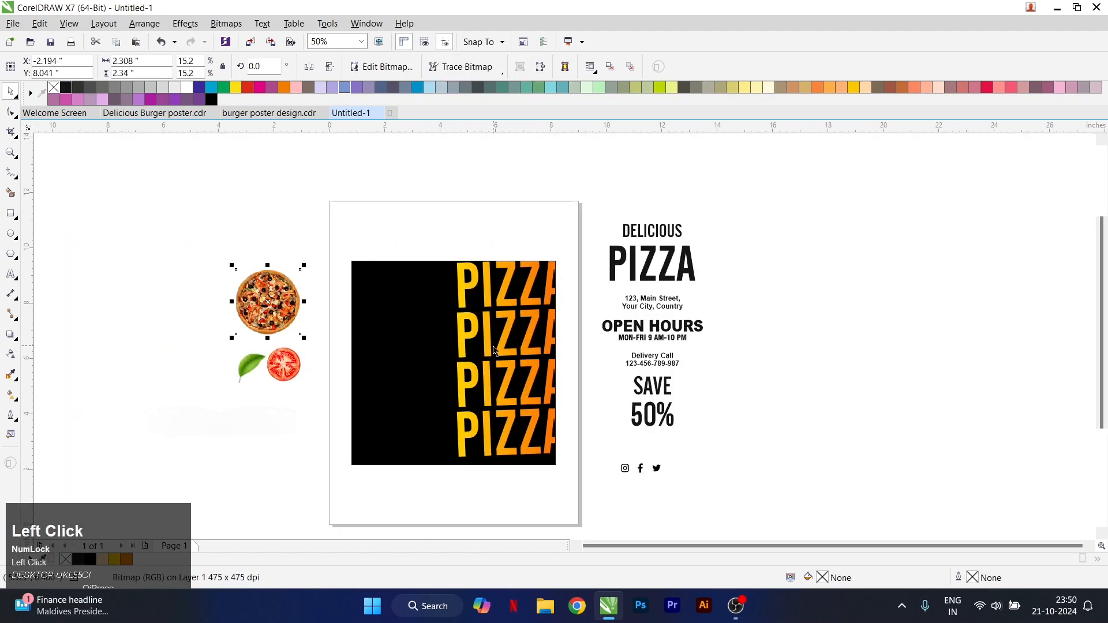
pyautogui.moveTo(274, 311); pyautogui.dragTo(471, 367)
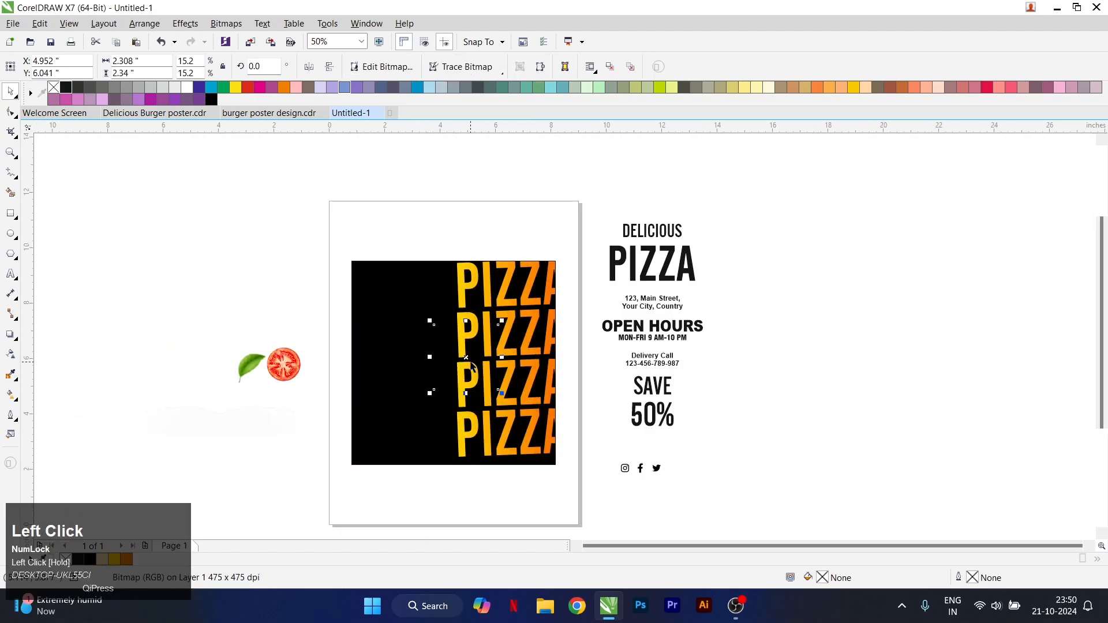
pyautogui.hotkey('shift', 'pageup')
pyautogui.moveTo(506, 398); pyautogui.dragTo(527, 418)
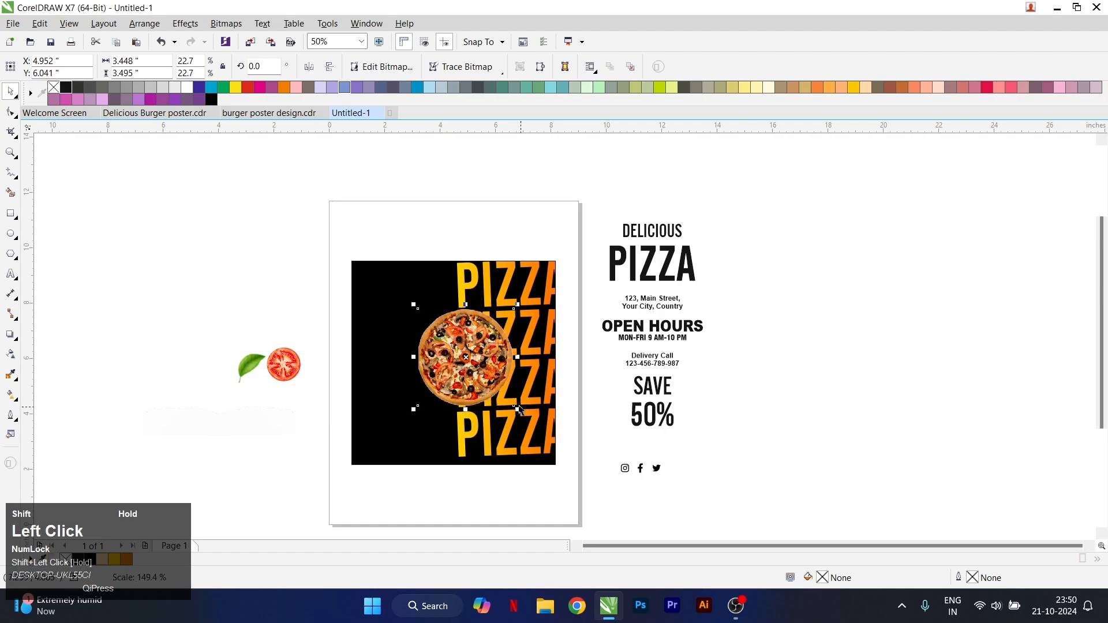
# Refine the pizza image to about 3.85 by 3.90 inches, positioned around the square's centre at about X 4.85, Y 5.60 inches
pyautogui.scroll(2, 477, 355)
pyautogui.moveTo(470, 355); pyautogui.dragTo(478, 381)
pyautogui.moveTo(479, 381); pyautogui.dragTo(471, 400)
pyautogui.moveTo(553, 307); pyautogui.dragTo(566, 294)
pyautogui.scroll(-2, 456, 456)
pyautogui.scroll(2, 452, 457)
pyautogui.moveTo(509, 380); pyautogui.dragTo(517, 374)
pyautogui.moveTo(516, 374); pyautogui.dragTo(529, 350)
pyautogui.scroll(-2, 517, 378)
pyautogui.scroll(2, 519, 370)
pyautogui.scroll(-1, 515, 306)
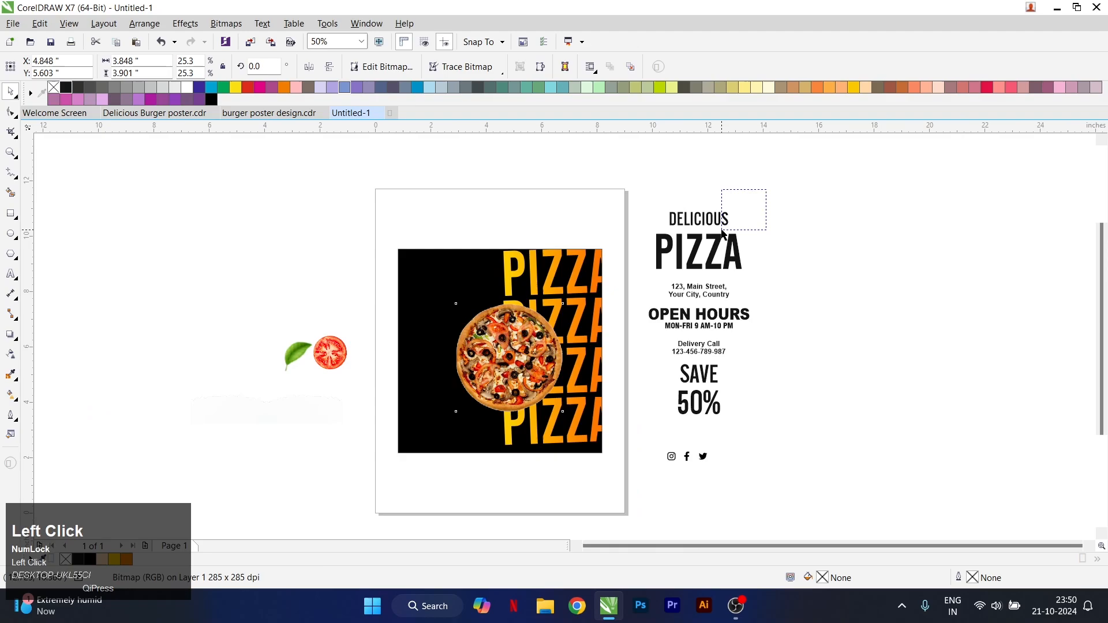
# Move the black DELICIOUS and PIZZA texts to the blank area beside the square and tighten the gap between them
pyautogui.moveTo(722, 232); pyautogui.dragTo(628, 278)
pyautogui.moveTo(688, 239); pyautogui.dragTo(340, 285)
pyautogui.scroll(1, 339, 285)
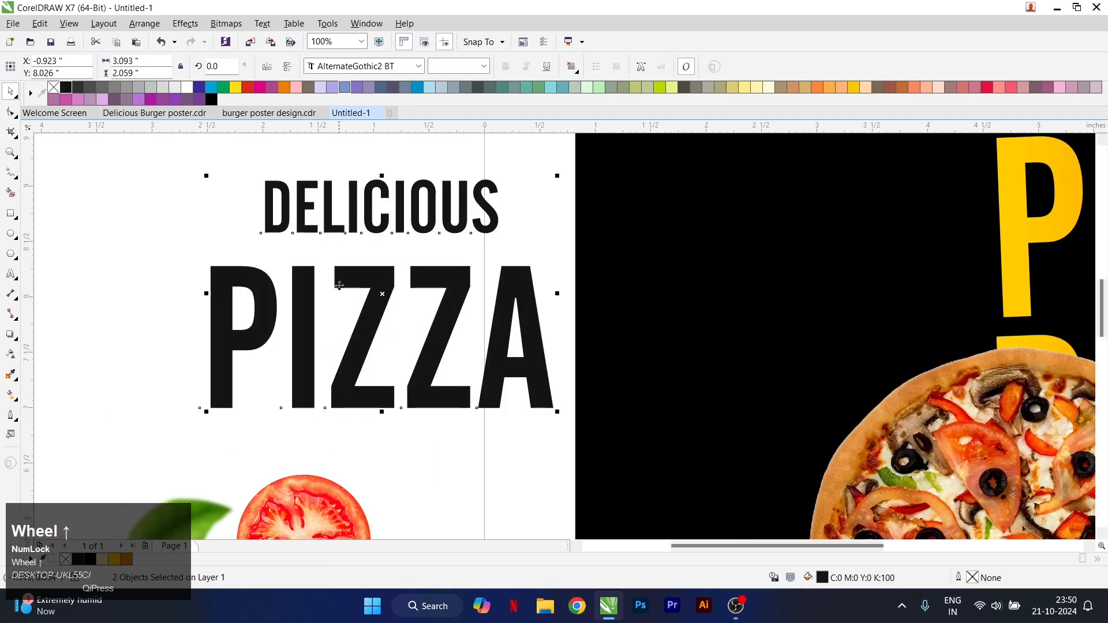
pyautogui.moveTo(312, 211); pyautogui.dragTo(438, 251)
pyautogui.scroll(-1, 437, 251)
pyautogui.moveTo(525, 342); pyautogui.dragTo(524, 340)
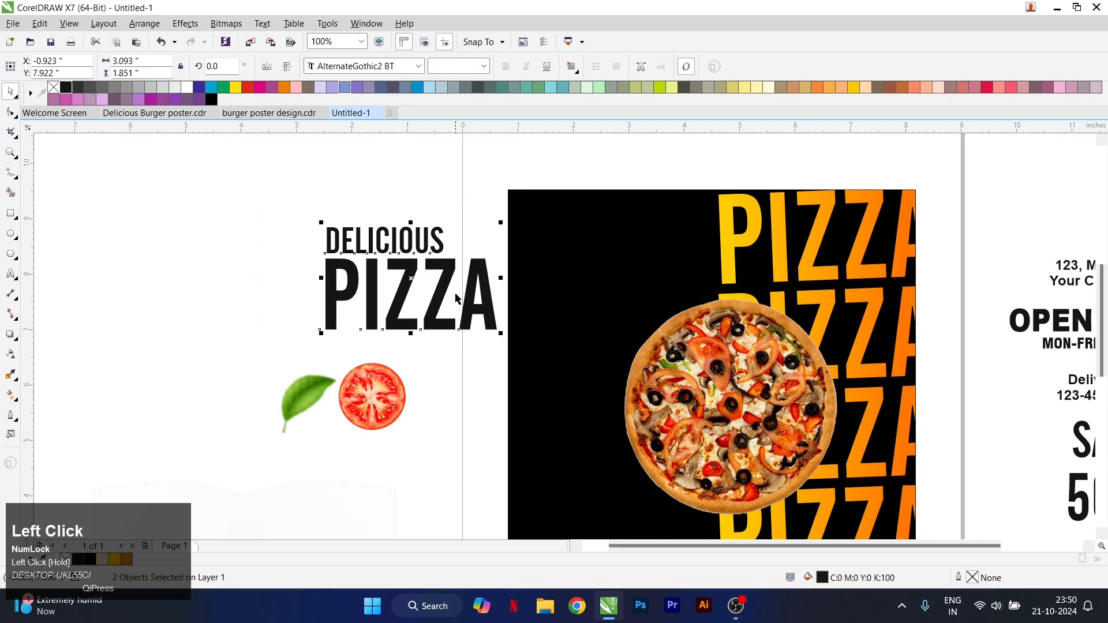
# PowerClip the DELICIOUS PIZZA text inside the black square and open the square's contents for editing
pyautogui.rightClick(439, 283)
pyautogui.click(462, 292)
pyautogui.click(584, 269)
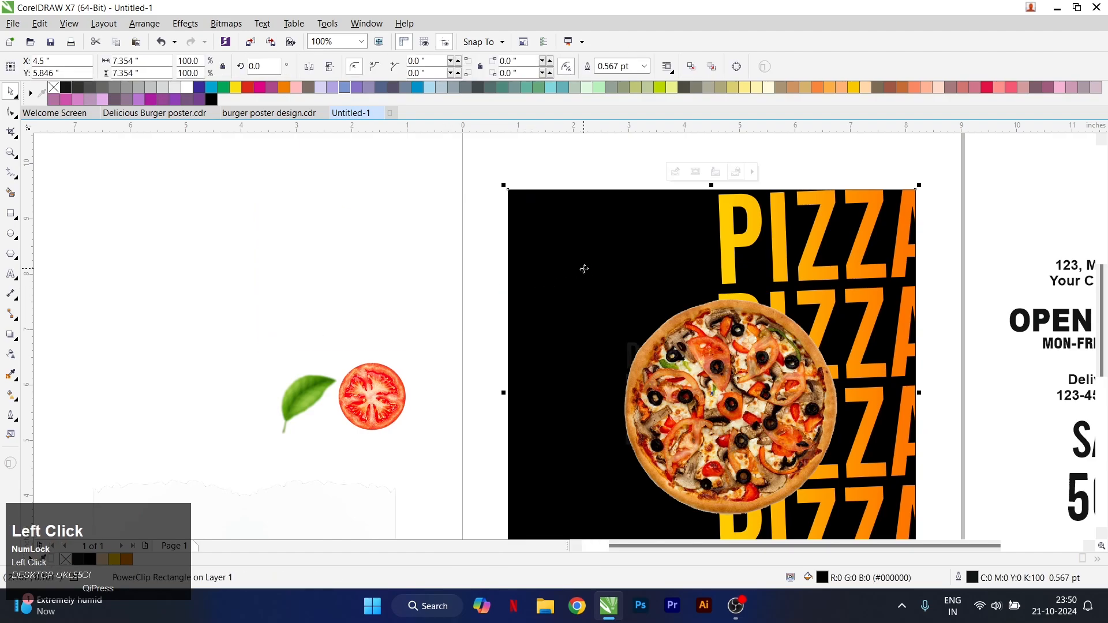
pyautogui.rightClick(594, 307)
pyautogui.click(616, 237)
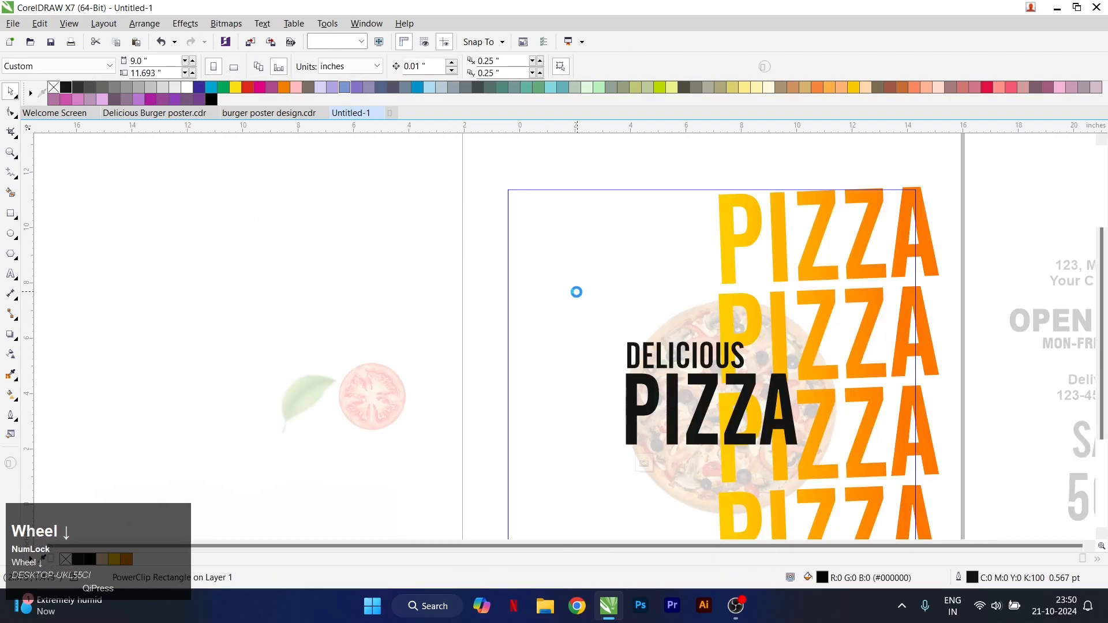
# Move the DELICIOUS PIZZA text to the square's upper-left area at about X 2.62, Y 7.76 inches and slant it upward about 2.66°
pyautogui.scroll(-1, 507, 312)
pyautogui.scroll(1, 663, 346)
pyautogui.moveTo(710, 394); pyautogui.dragTo(594, 278)
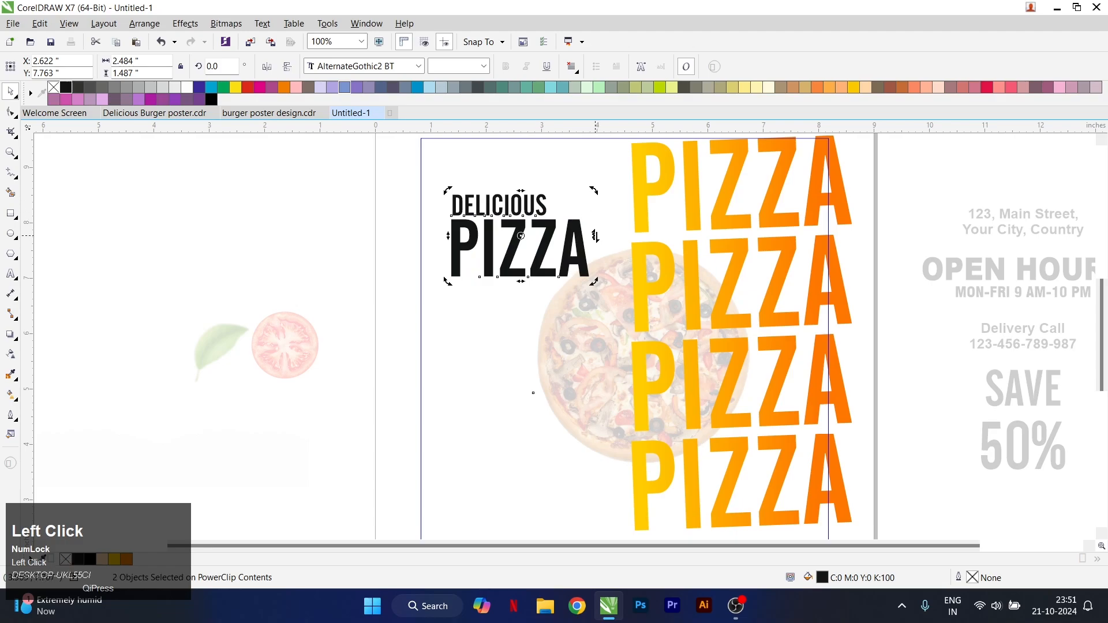
pyautogui.moveTo(593, 236); pyautogui.dragTo(573, 231)
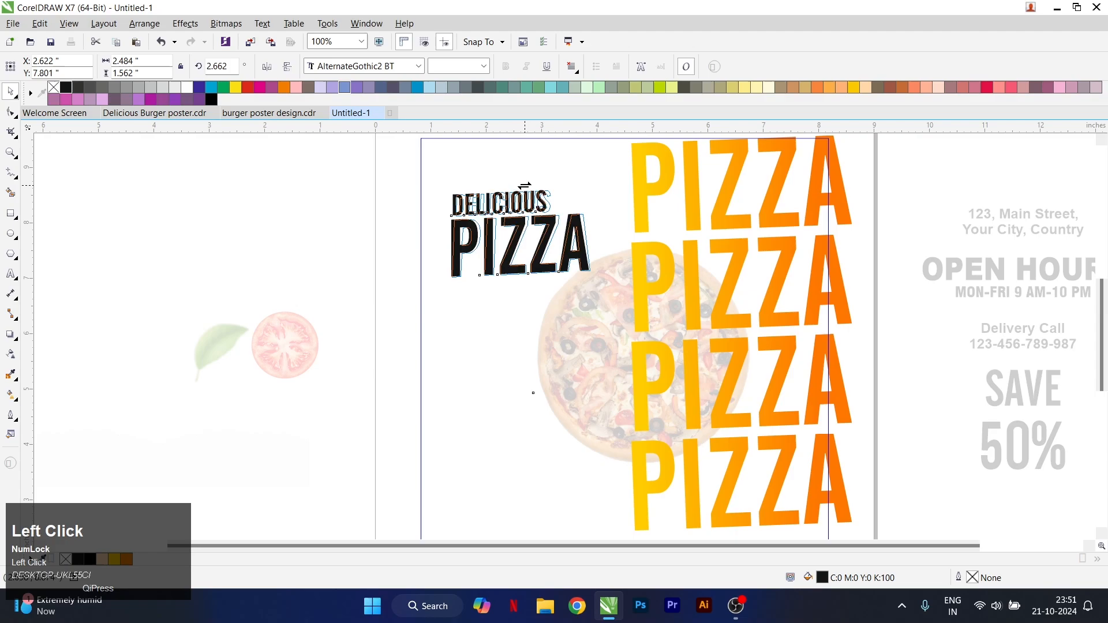
# Copy the yellow-orange gradient from the large PIZZA lines to the smaller PIZZA word and fill DELICIOUS with white
pyautogui.scroll(1, 555, 240)
pyautogui.click(713, 280)
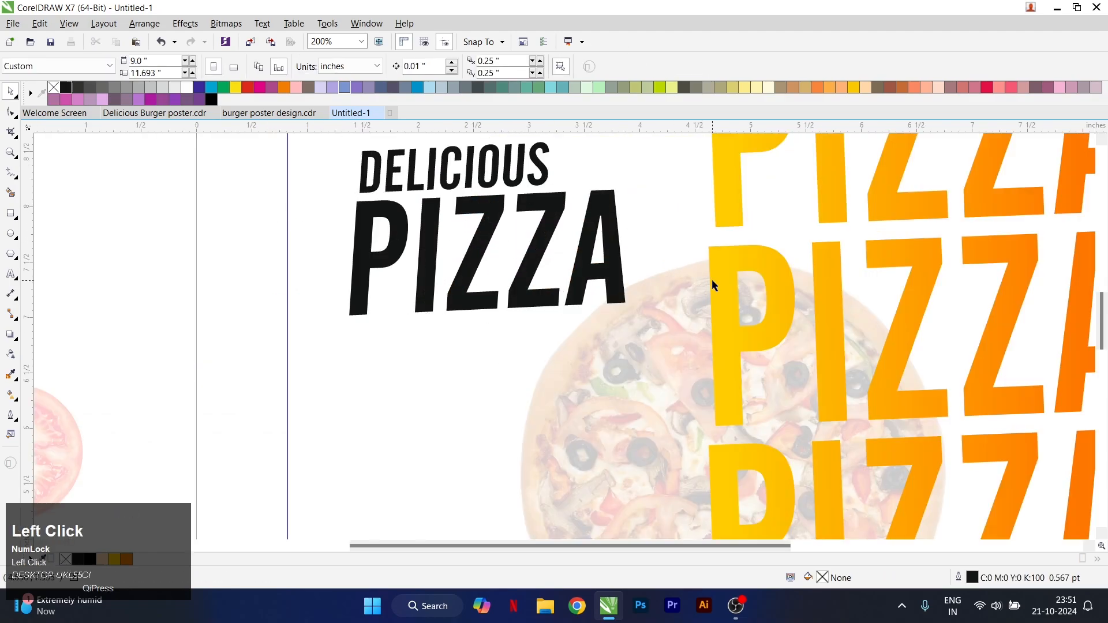
pyautogui.moveTo(585, 293); pyautogui.dragTo(586, 294)
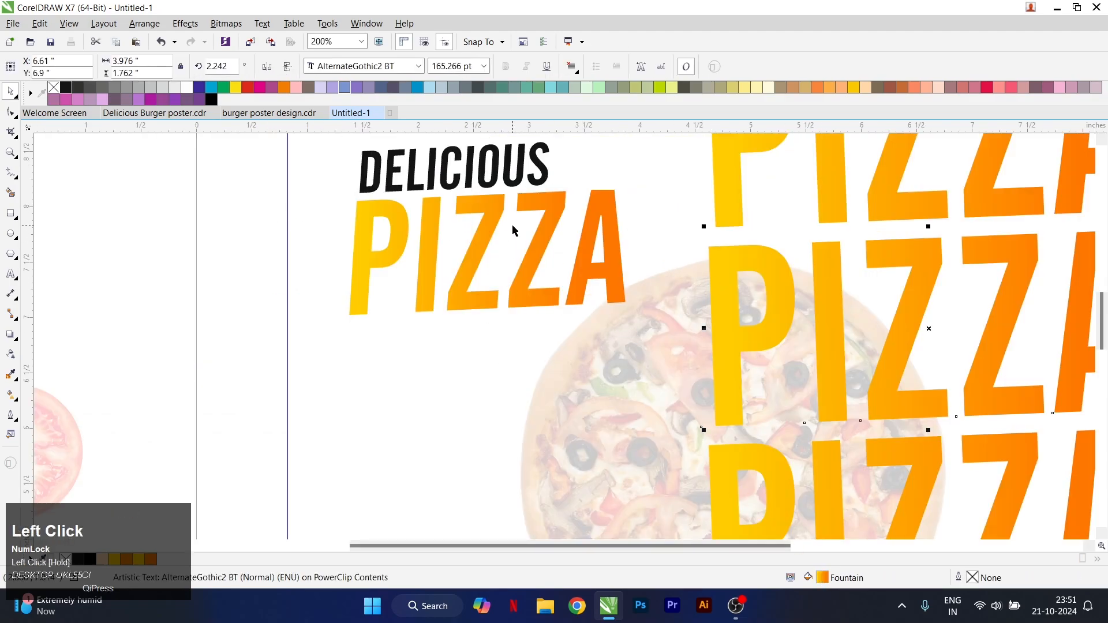
pyautogui.click(187, 87)
pyautogui.scroll(-1, 483, 284)
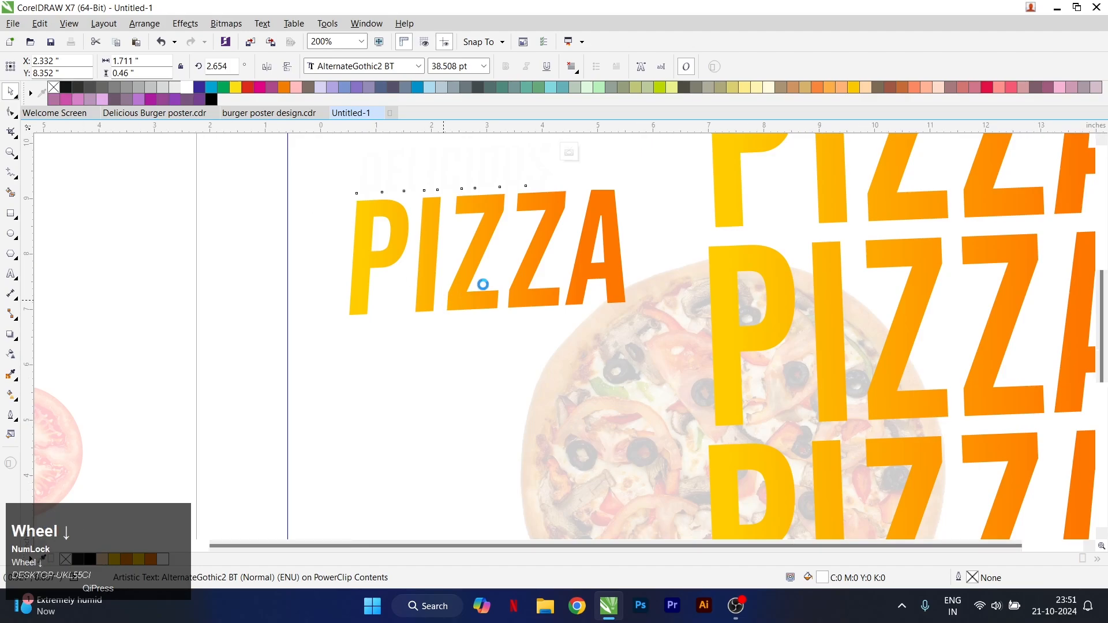
# Slant the four large PIZZA lines slightly to the right and move them to about X 6.57, Y 5.90 inches
pyautogui.scroll(-1, 604, 185)
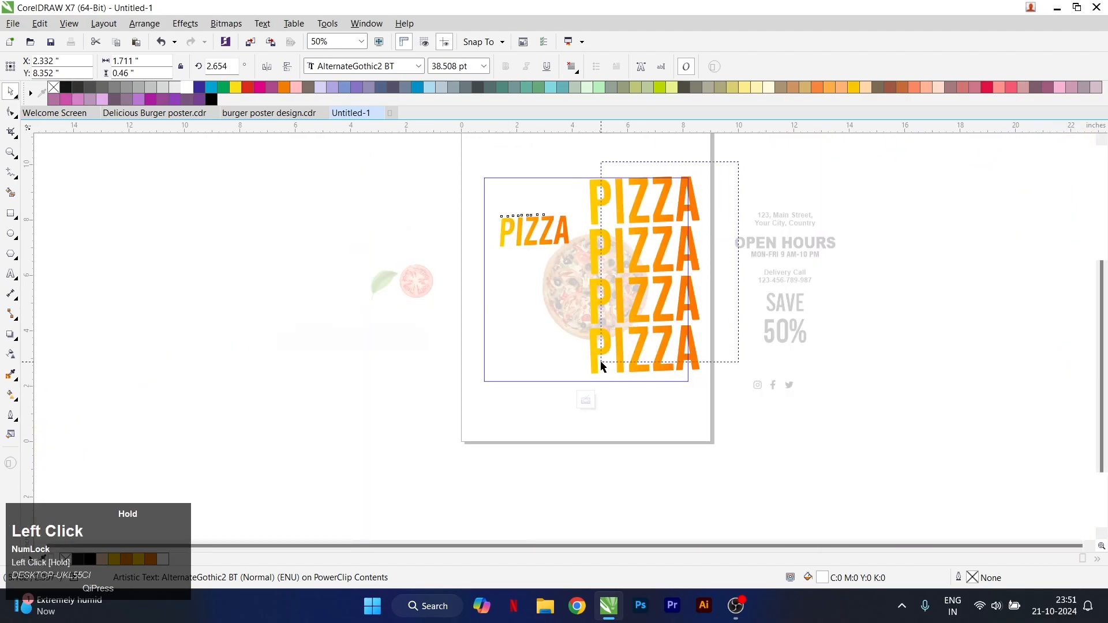
pyautogui.moveTo(601, 365); pyautogui.dragTo(580, 382)
pyautogui.scroll(1, 646, 194)
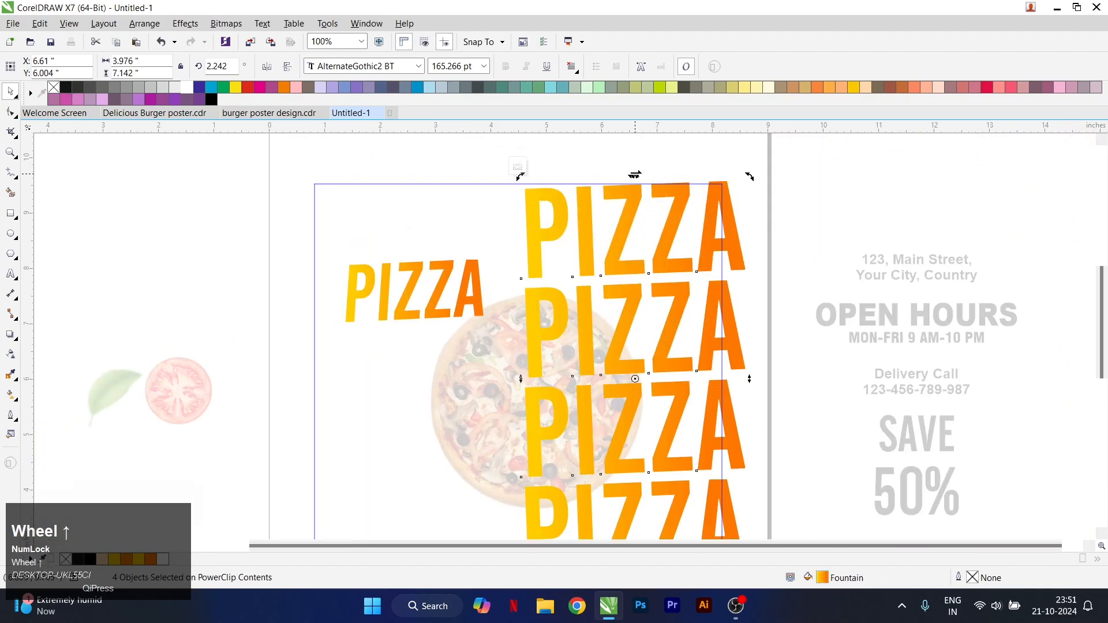
pyautogui.moveTo(641, 173); pyautogui.dragTo(648, 172)
pyautogui.scroll(-1, 644, 265)
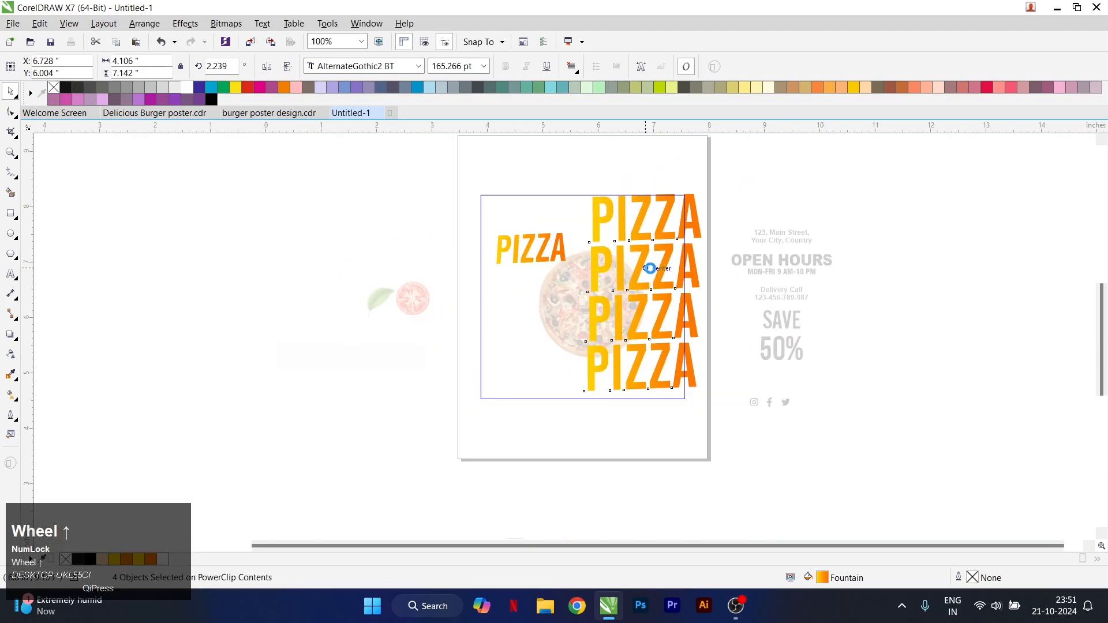
pyautogui.scroll(1, 643, 255)
pyautogui.moveTo(640, 249); pyautogui.dragTo(631, 254)
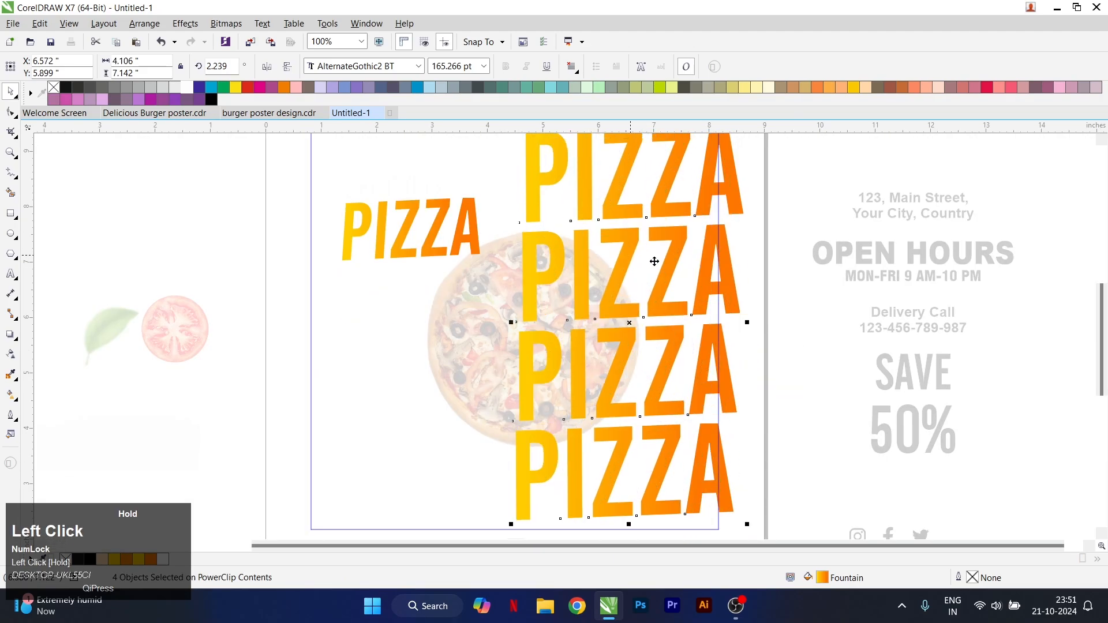
# Scale the four large PIZZA lines to about 3.85 by 6.70 inches and finish editing the square's contents
pyautogui.scroll(-1, 655, 258)
pyautogui.scroll(1, 699, 206)
pyautogui.moveTo(698, 206)
pyautogui.mouseDown()
pyautogui.moveTo(710, 188)
pyautogui.moveTo(693, 223)
pyautogui.mouseUp()
pyautogui.scroll(-1, 695, 361)
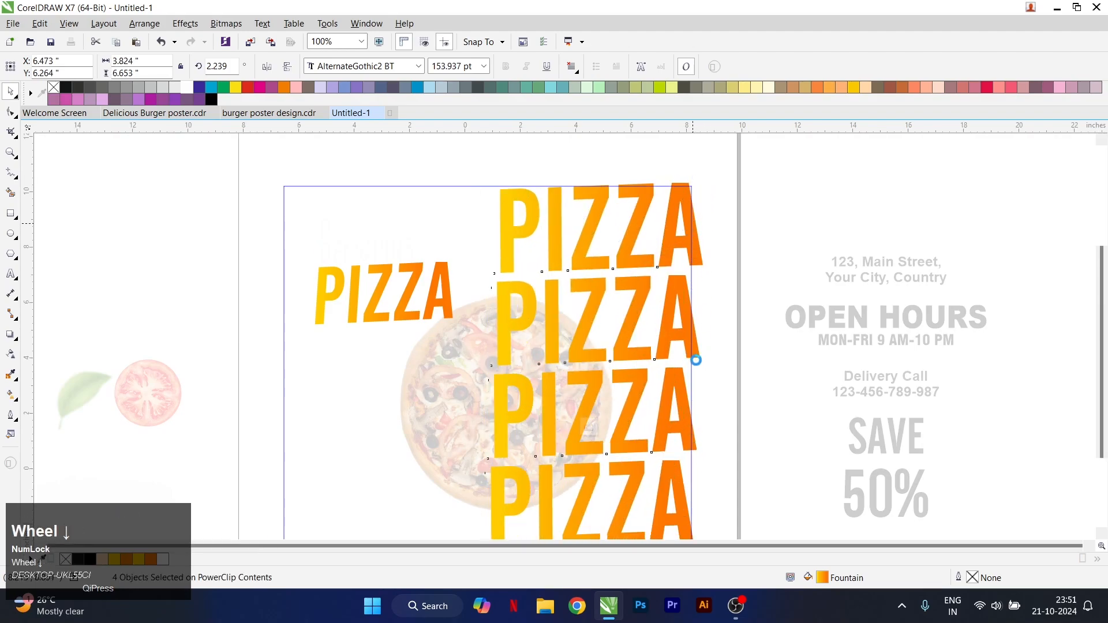
pyautogui.scroll(1, 707, 391)
pyautogui.moveTo(708, 391); pyautogui.dragTo(709, 393)
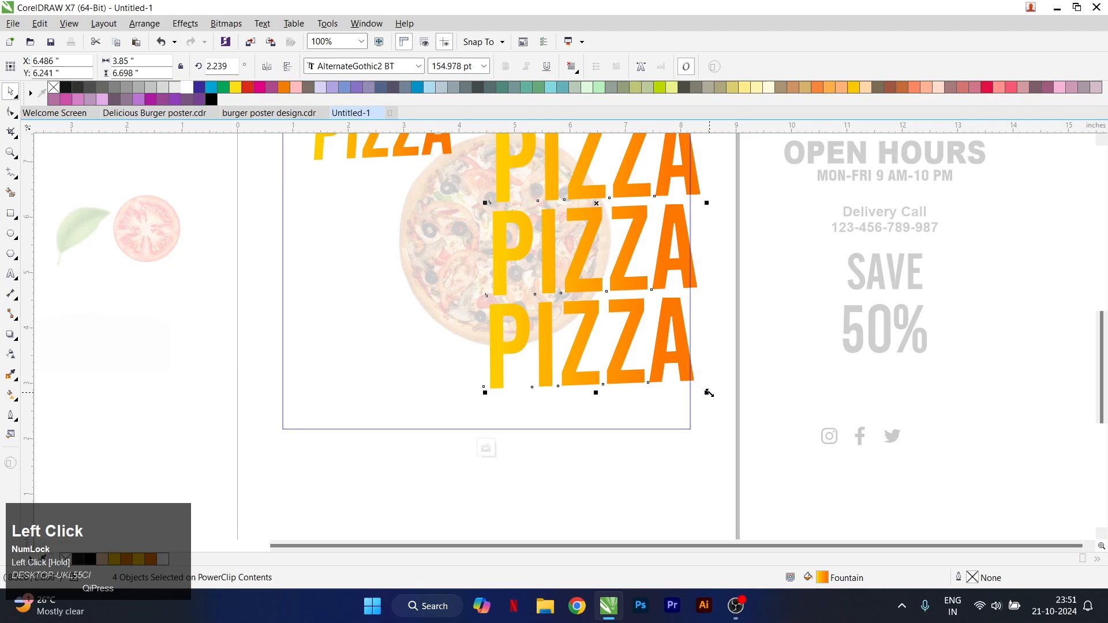
pyautogui.press('5')
pyautogui.scroll(-1, 672, 361)
# PowerClip the white torn-paper image inside the black square and open the square's contents for editing
pyautogui.click(369, 358)
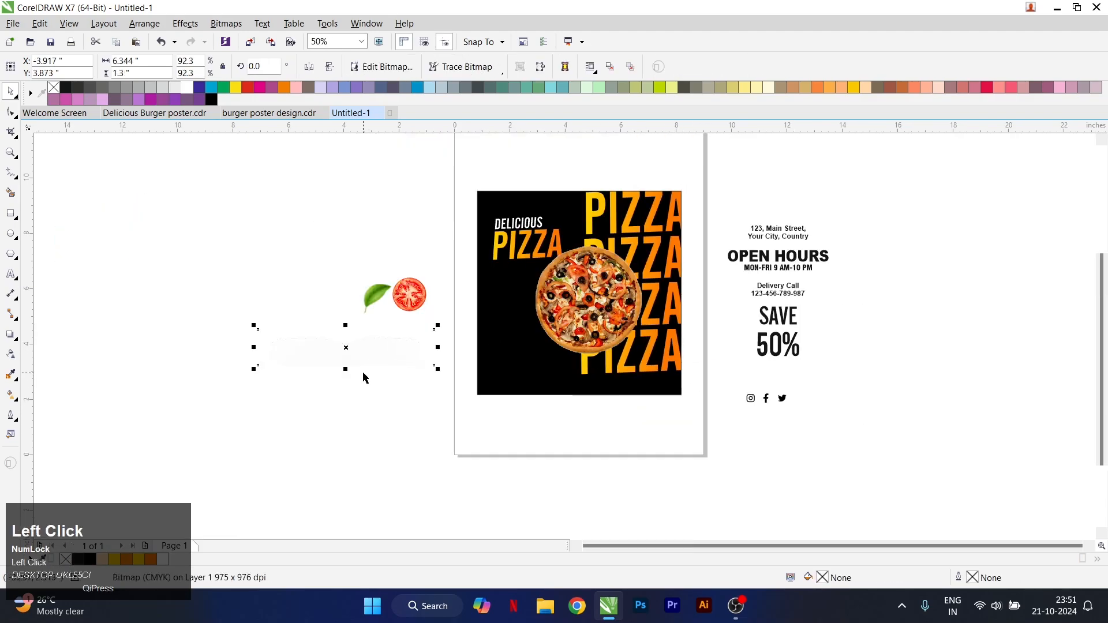
pyautogui.rightClick(414, 353)
pyautogui.click(463, 216)
pyautogui.click(527, 381)
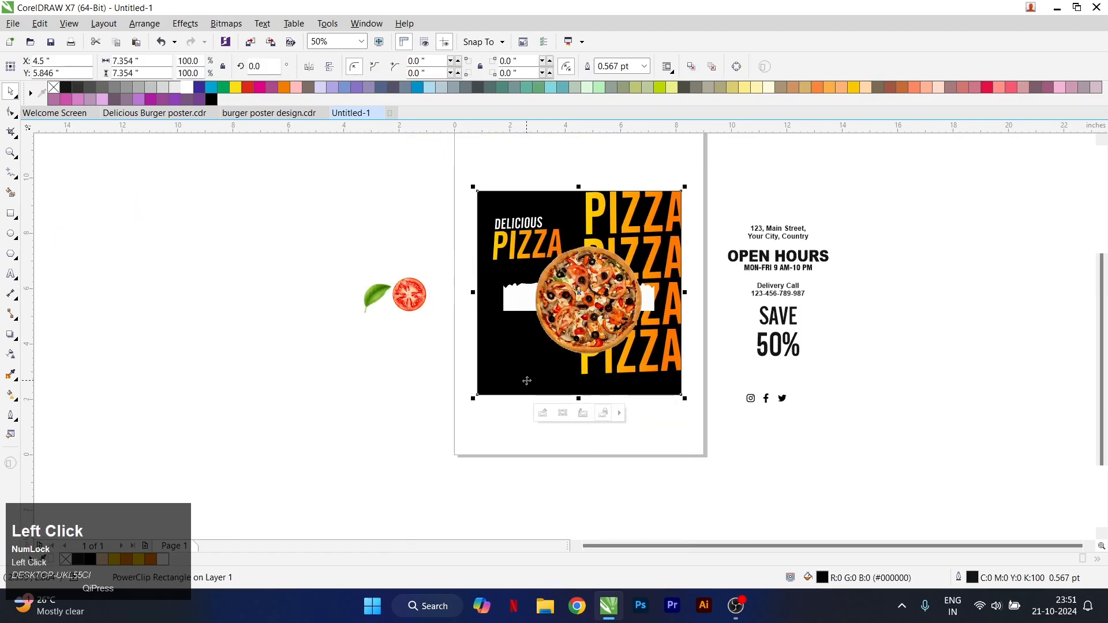
pyautogui.rightClick(538, 382)
pyautogui.click(565, 230)
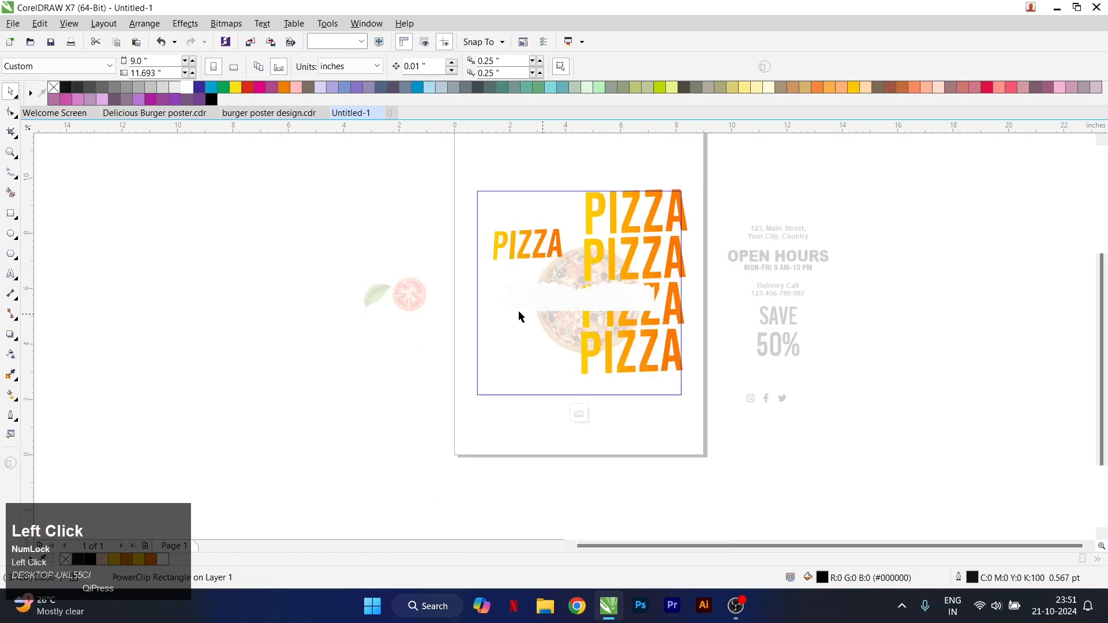
# Place the torn-paper image along the square's bottom edge, enlarge it to about 8.09 by 1.66 inches and bring it to the front
pyautogui.moveTo(518, 310); pyautogui.dragTo(500, 397)
pyautogui.scroll(2, 629, 406)
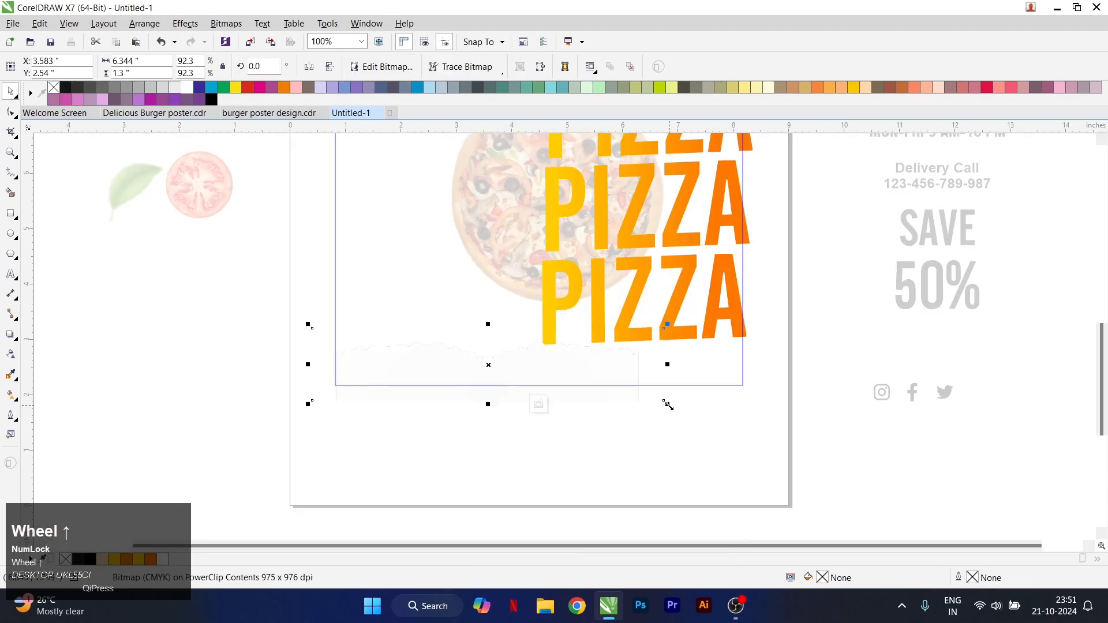
pyautogui.moveTo(667, 406); pyautogui.dragTo(754, 444)
pyautogui.scroll(2, 638, 361)
pyautogui.moveTo(639, 364); pyautogui.dragTo(662, 348)
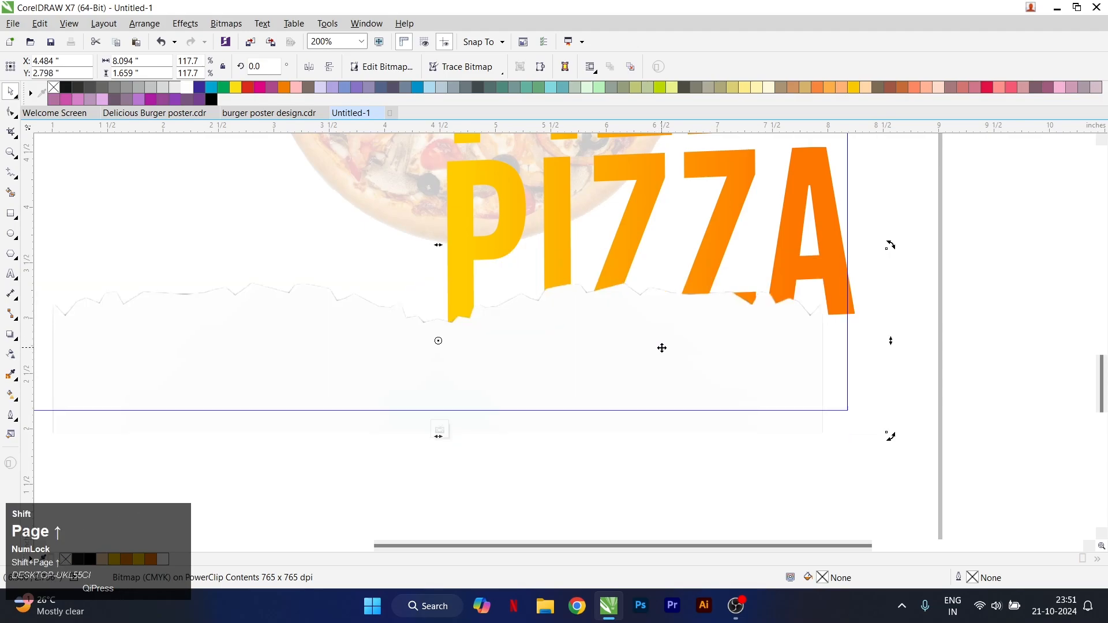
pyautogui.scroll(-3, 591, 352)
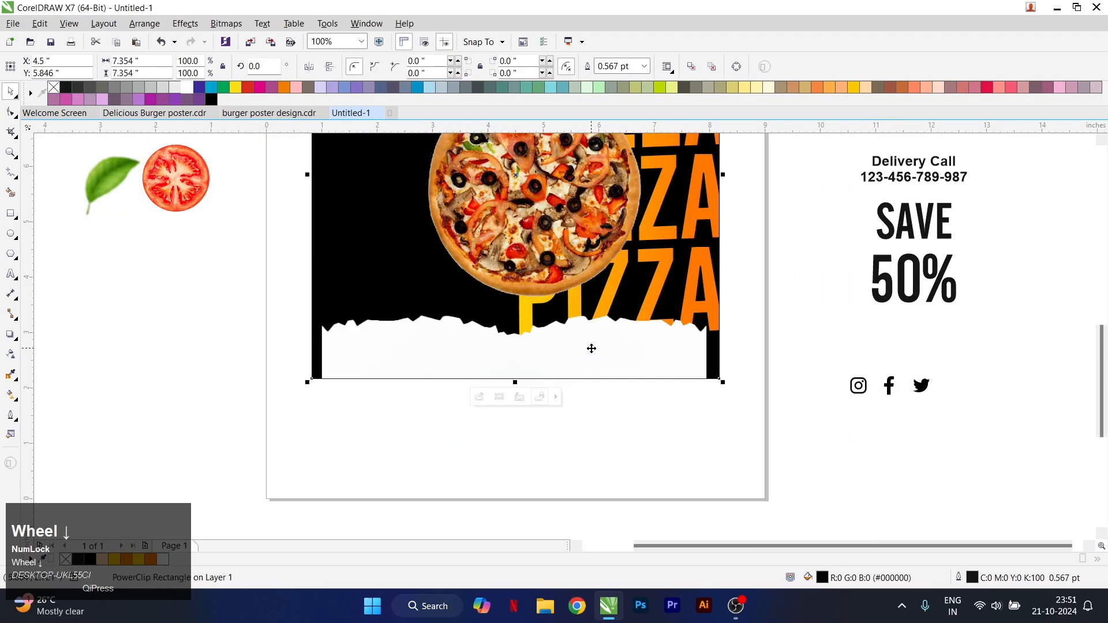
# Reopen the square's contents and enlarge the torn paper to about 9.07 by 1.86 inches so it spans the full bottom edge
pyautogui.moveTo(733, 396); pyautogui.dragTo(765, 413)
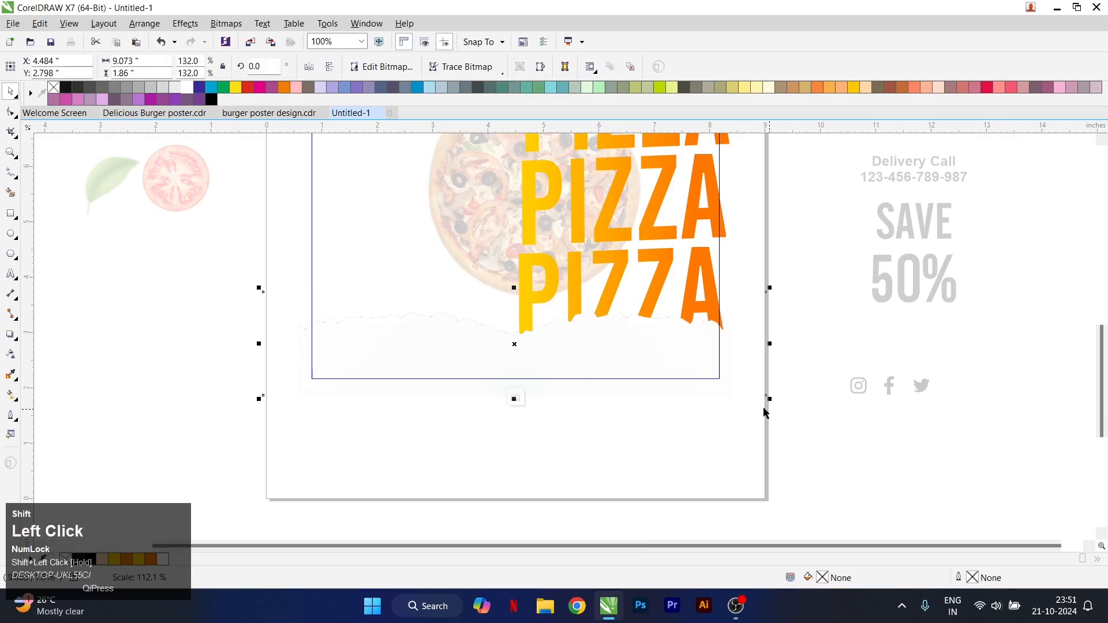
pyautogui.moveTo(708, 335); pyautogui.dragTo(692, 344)
pyautogui.scroll(-2, 658, 363)
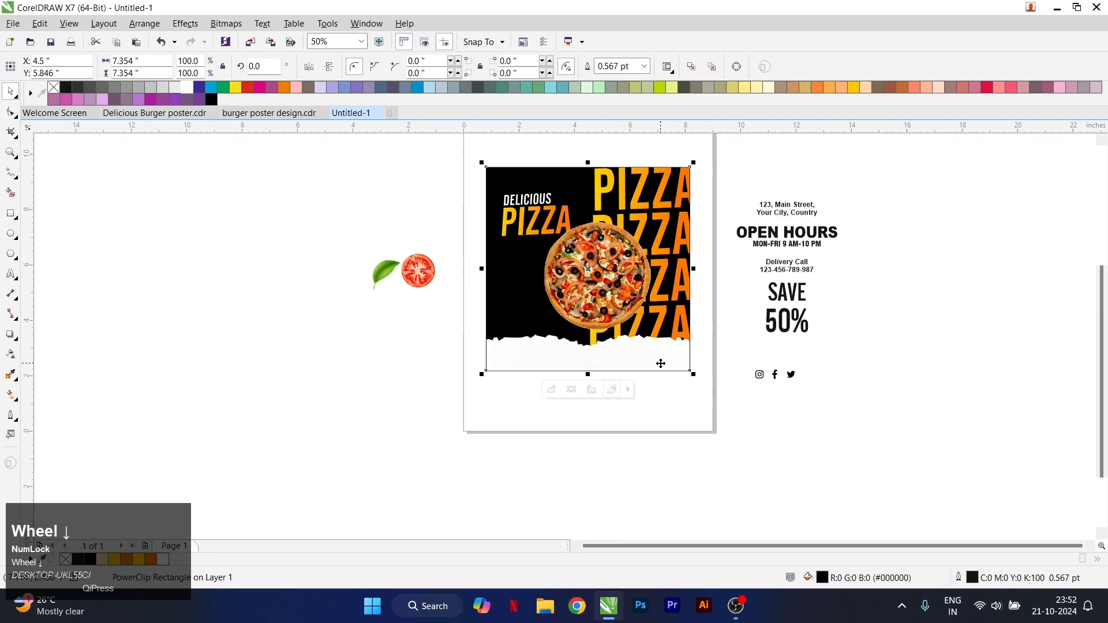
# Slant the four large PIZZA lines inside the square slightly further upward and finish editing the contents
pyautogui.scroll(1, 654, 344)
pyautogui.press('4')
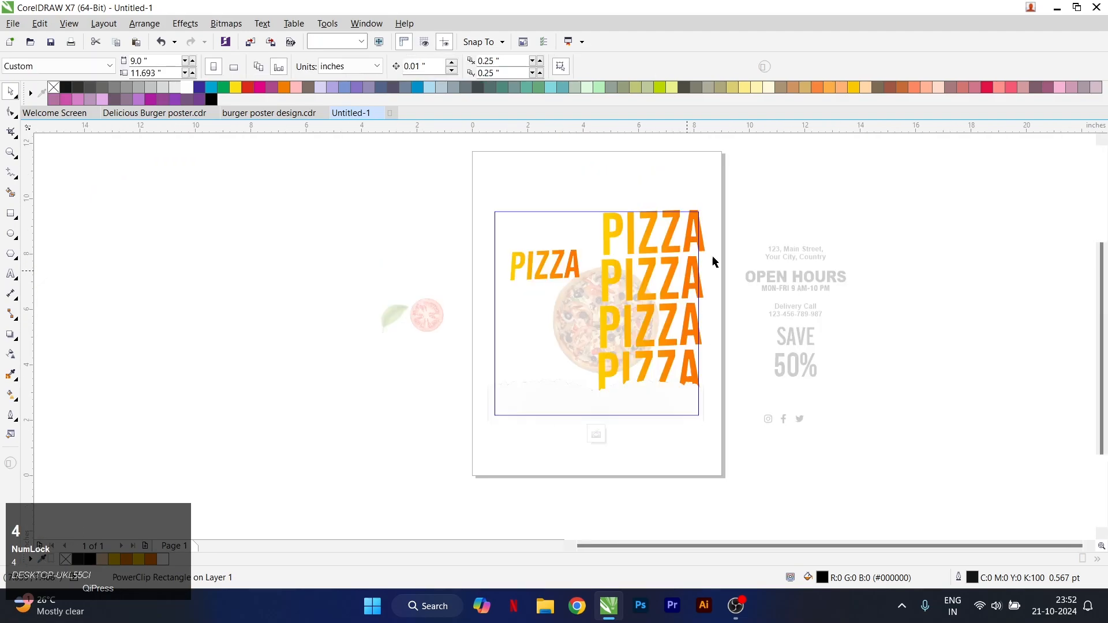
pyautogui.moveTo(742, 181); pyautogui.dragTo(716, 240)
pyautogui.moveTo(582, 418); pyautogui.dragTo(582, 417)
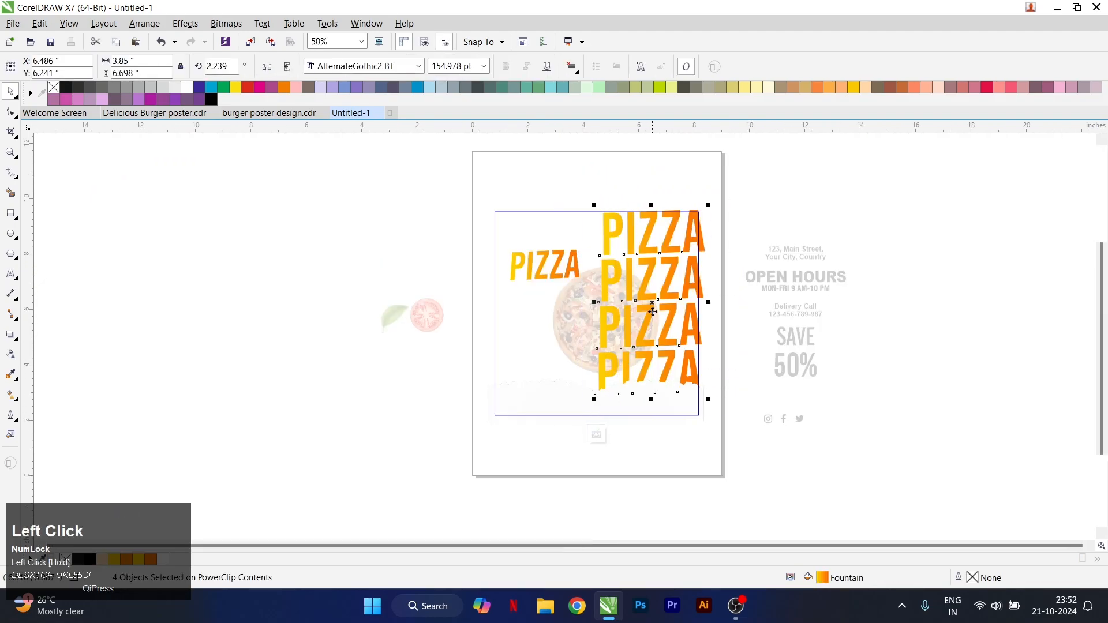
pyautogui.scroll(1, 712, 401)
pyautogui.moveTo(705, 398); pyautogui.dragTo(710, 396)
pyautogui.scroll(-1, 643, 309)
pyautogui.scroll(1, 587, 252)
pyautogui.press('5')
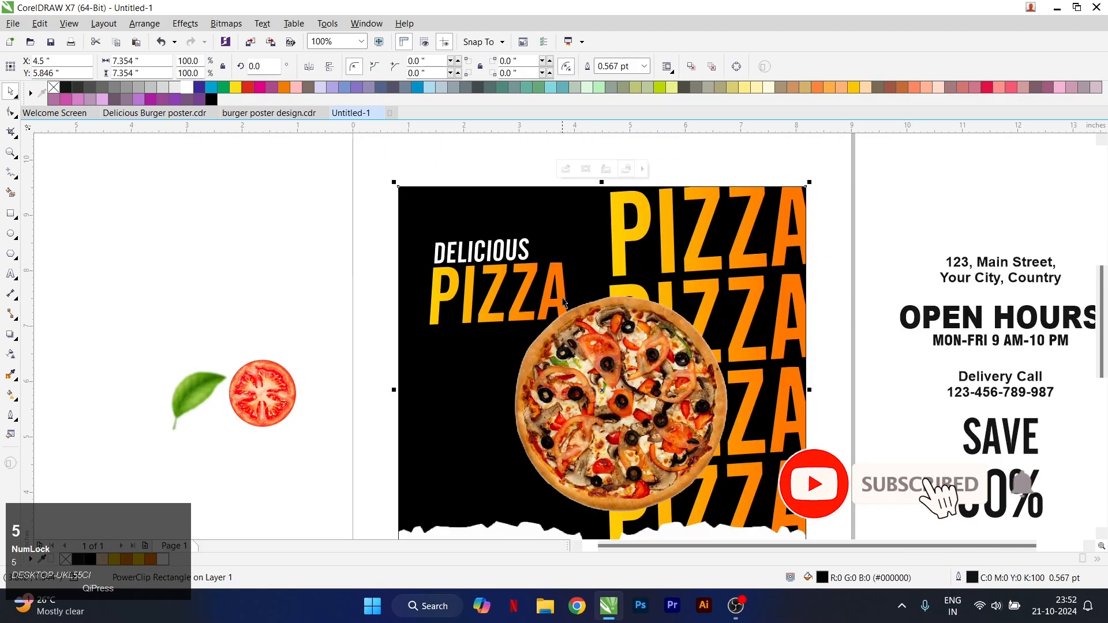
# Move the pizza image to about X 4.77, Y 5.72 inches over the square
pyautogui.scroll(-1, 584, 261)
pyautogui.scroll(1, 604, 271)
pyautogui.moveTo(596, 331); pyautogui.dragTo(598, 333)
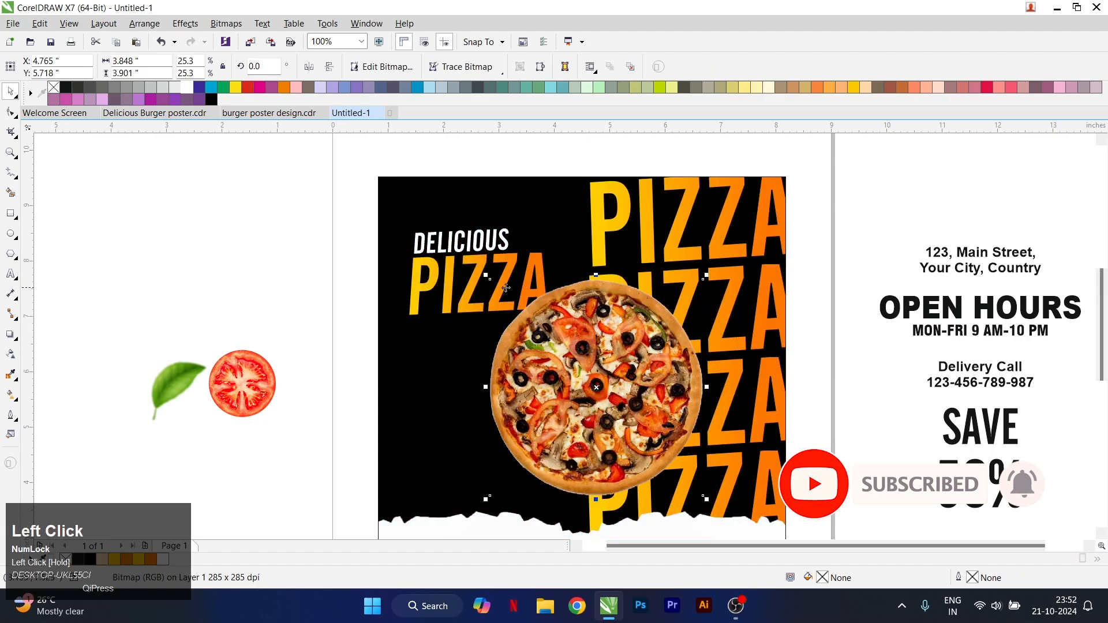
pyautogui.scroll(-1, 506, 287)
pyautogui.scroll(1, 508, 371)
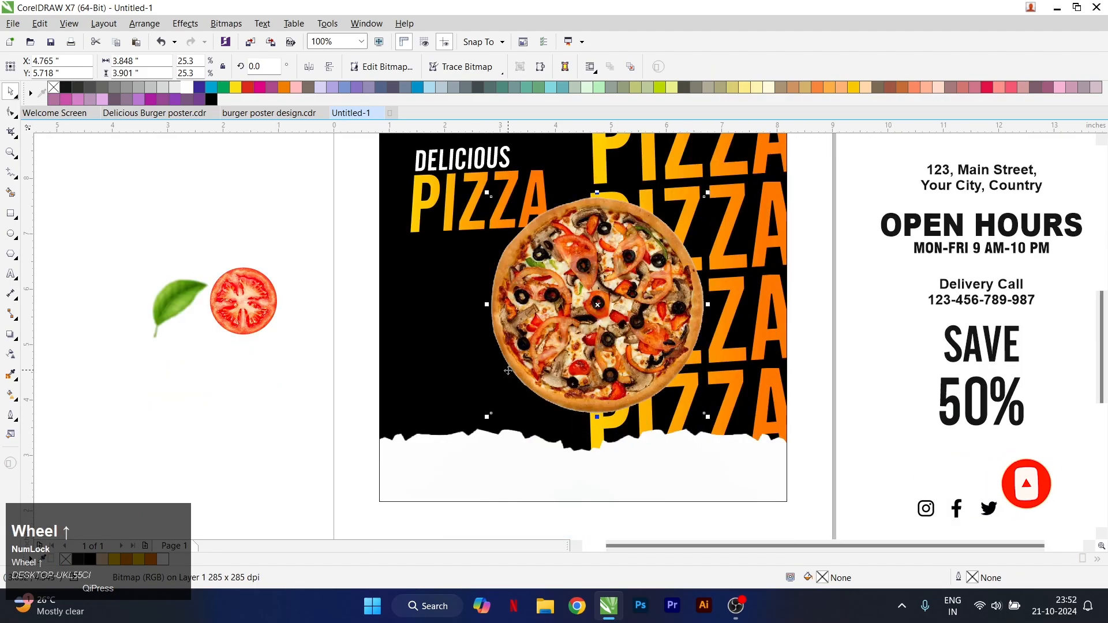
# Open the square's contents and draw a rectangle about 4.41 by 1.15 inches across its lower left edge, behind the pizza
pyautogui.rightClick(464, 357)
pyautogui.moveTo(489, 254)
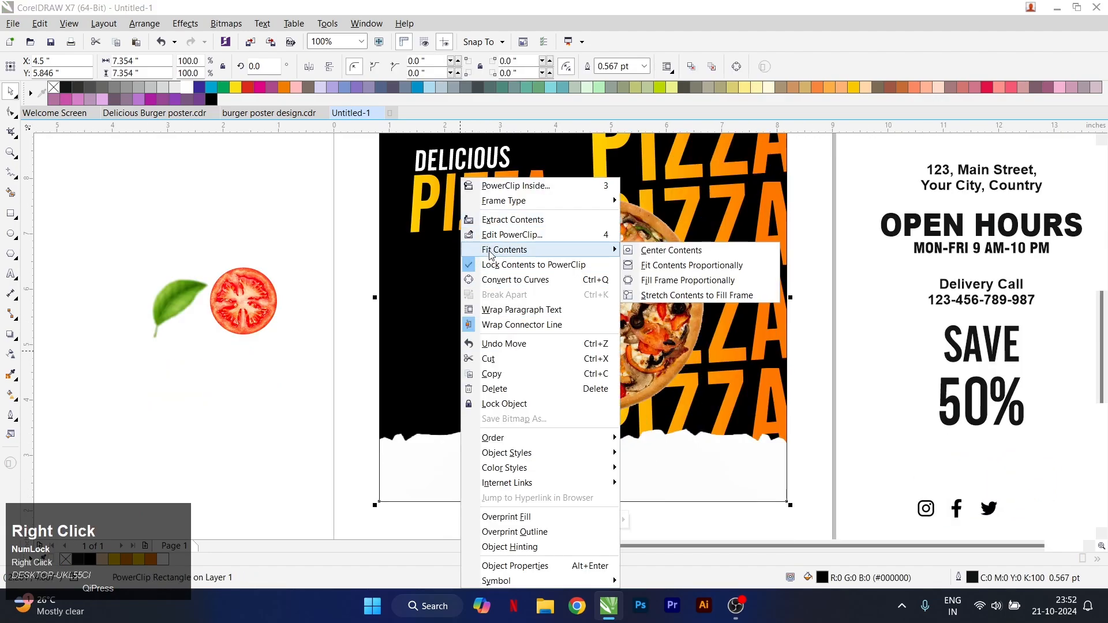
pyautogui.click(512, 234)
pyautogui.click(10, 215)
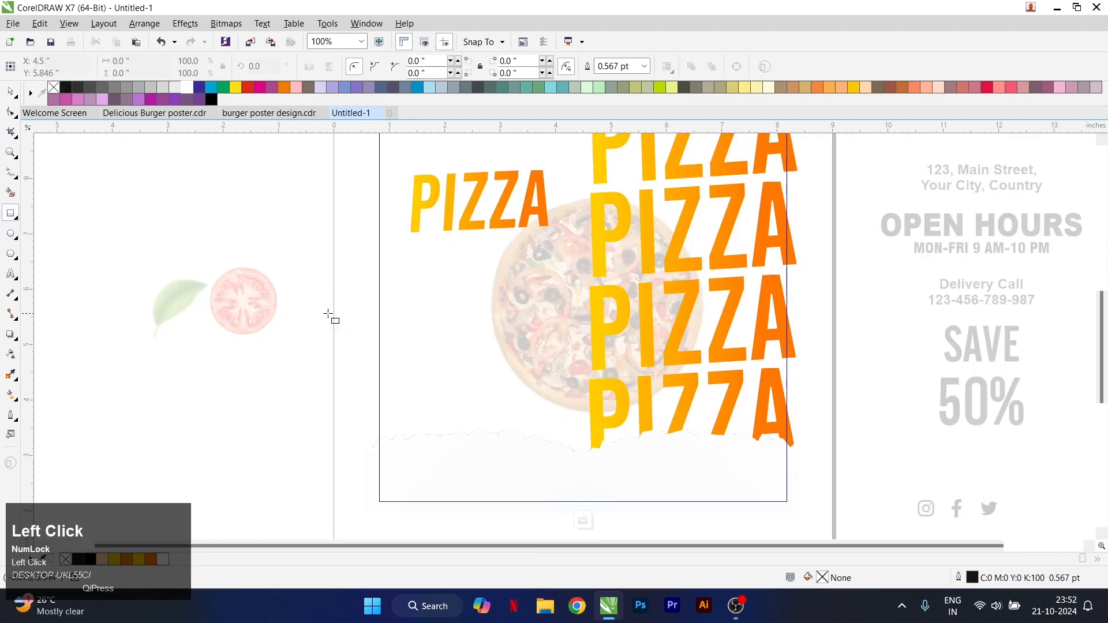
pyautogui.moveTo(328, 314); pyautogui.dragTo(573, 379)
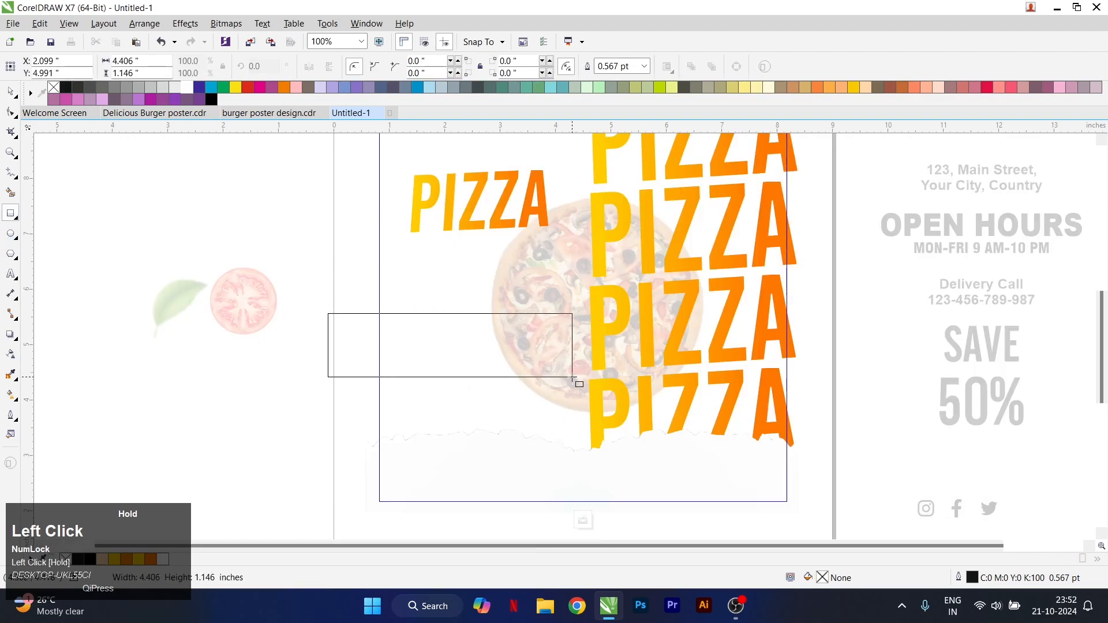
# Copy the yellow-orange gradient from a PIZZA line to the new rectangle and remove its outline
pyautogui.click(604, 346)
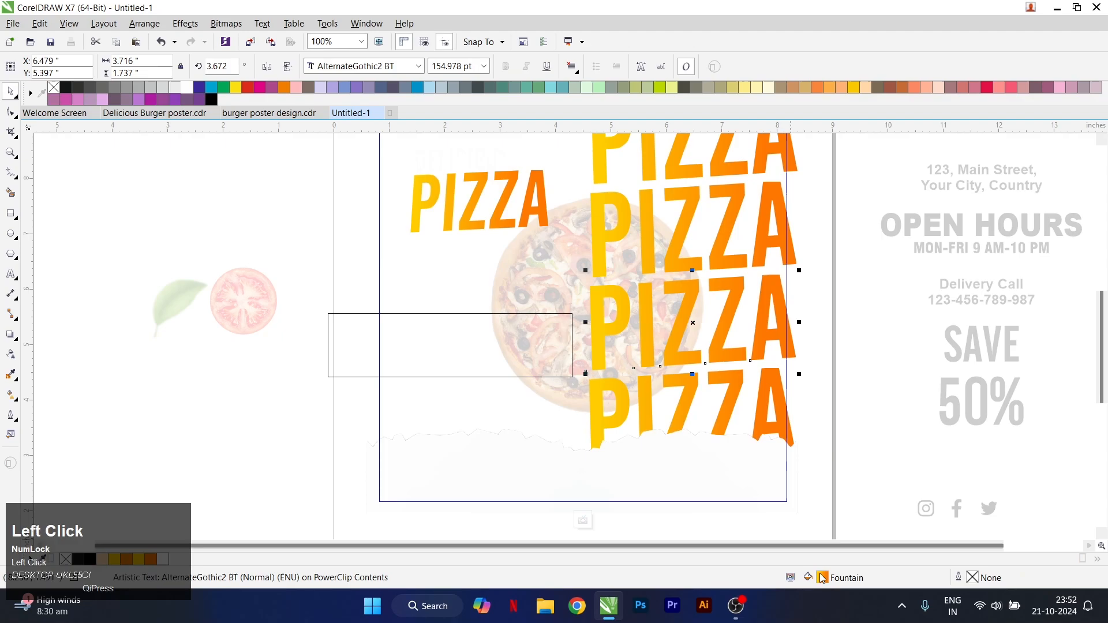
pyautogui.moveTo(603, 347); pyautogui.dragTo(448, 347)
pyautogui.click(449, 347)
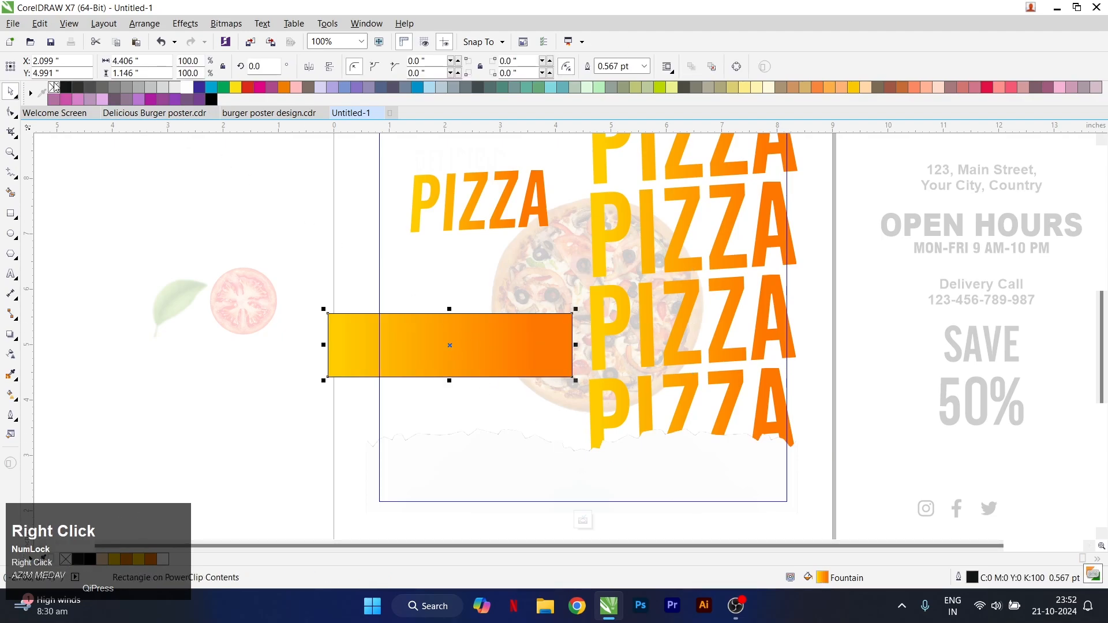
pyautogui.rightClick(53, 87)
# Slant the gradient rectangle upward by about 8°, shift it down towards the torn paper and finish editing the contents
pyautogui.click(478, 326)
pyautogui.moveTo(577, 346); pyautogui.dragTo(579, 314)
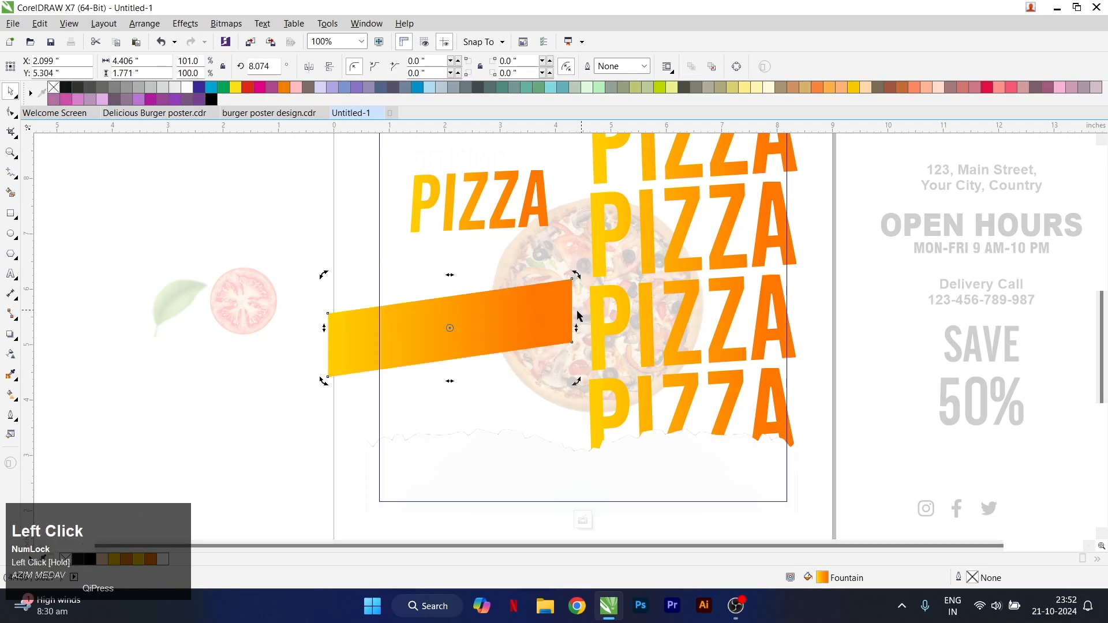
pyautogui.moveTo(461, 322); pyautogui.dragTo(471, 363)
pyautogui.scroll(-1, 497, 378)
pyautogui.scroll(1, 503, 374)
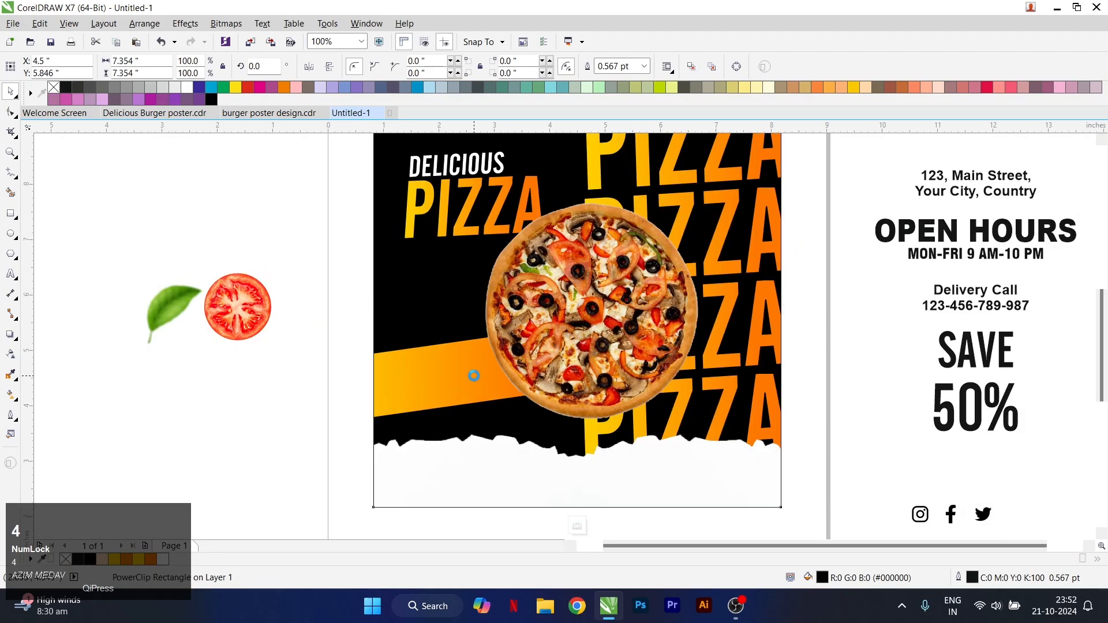
# Reduce the gradient rectangle's slant to about 4.65°, reposition it at about X 2.14, Y 4.66 inches and finish editing the contents
pyautogui.moveTo(573, 373); pyautogui.dragTo(577, 389)
pyautogui.moveTo(506, 389); pyautogui.dragTo(503, 377)
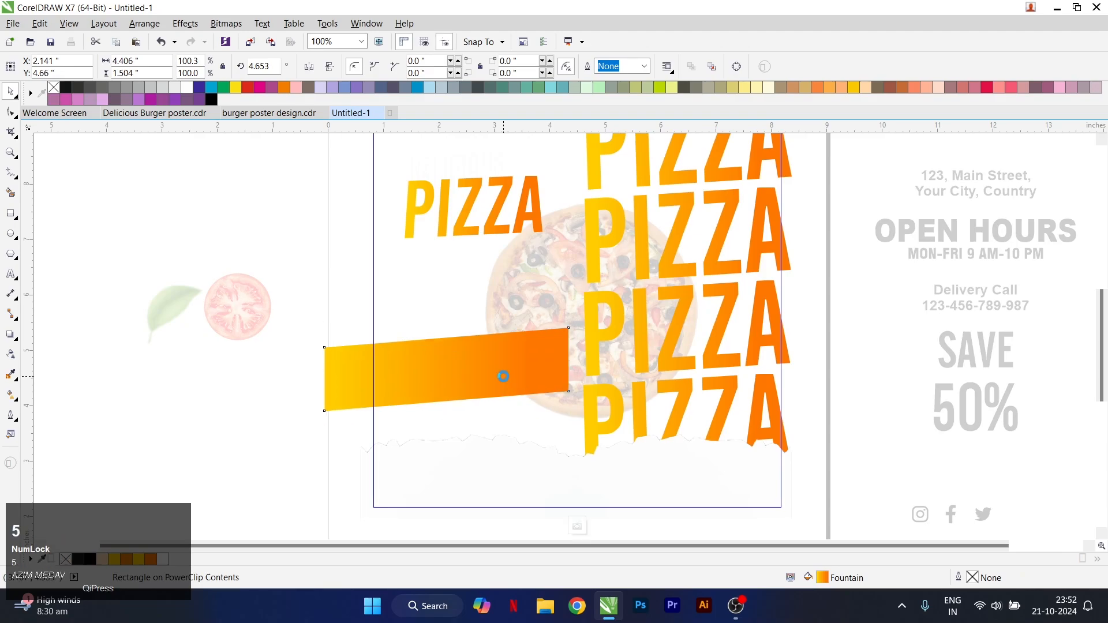
pyautogui.keyDown('ctrl'); pyautogui.click(503, 376); pyautogui.keyUp('ctrl')
pyautogui.scroll(-1, 496, 380)
pyautogui.scroll(1, 746, 311)
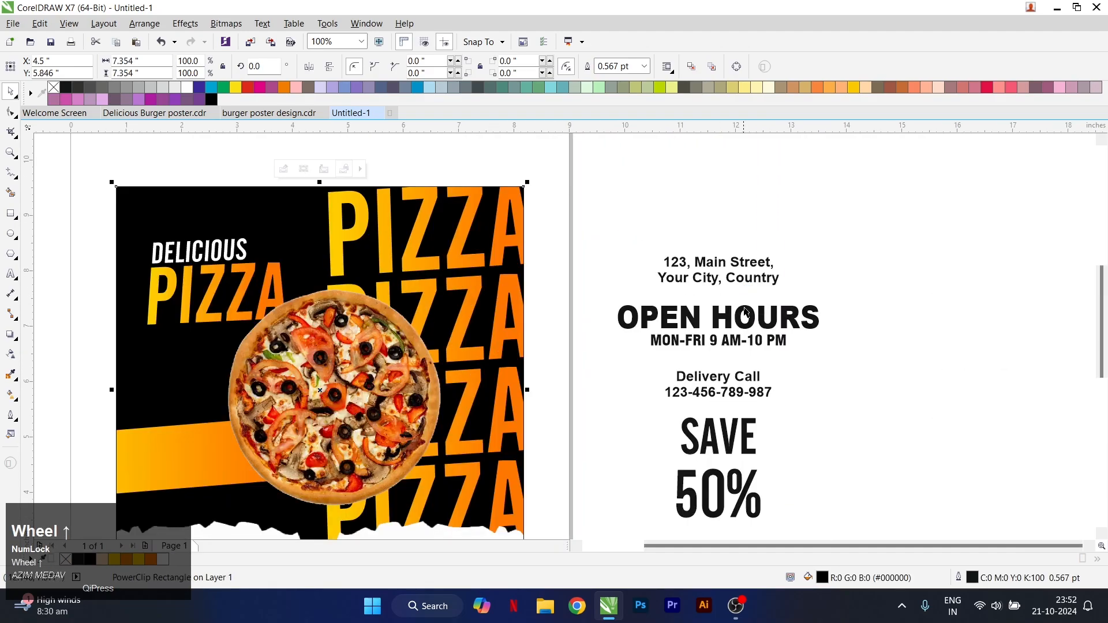
# Place the SAVE text beside 50% on its left and align the two on their horizontal centre line
pyautogui.click(725, 437)
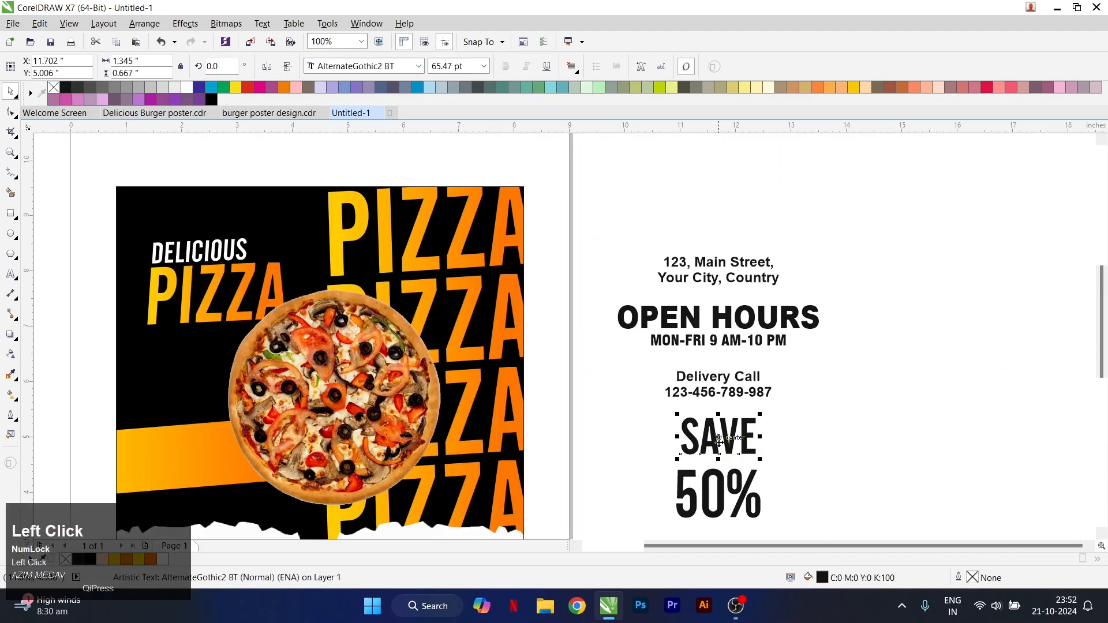
pyautogui.scroll(-1, 718, 441)
pyautogui.scroll(1, 716, 444)
pyautogui.moveTo(709, 398); pyautogui.dragTo(628, 455)
pyautogui.scroll(1, 665, 464)
pyautogui.moveTo(689, 481); pyautogui.dragTo(665, 444)
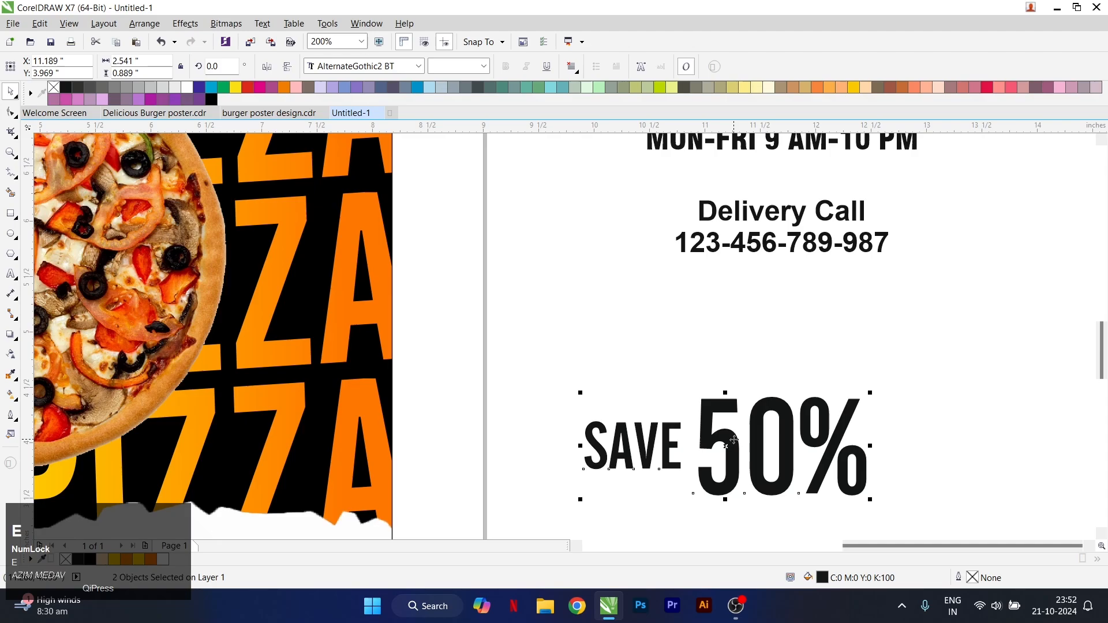
# Place the SAVE 50% text inside the poster frame as PowerClip contents
pyautogui.scroll(-1, 735, 443)
pyautogui.moveTo(733, 441); pyautogui.dragTo(59, 301)
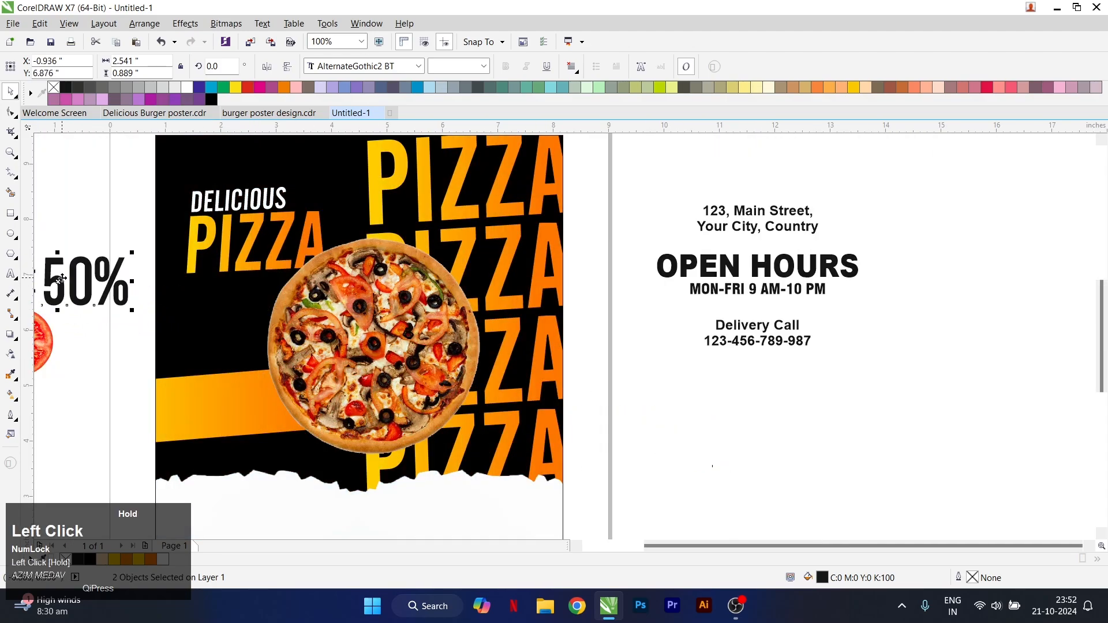
pyautogui.rightClick(64, 280)
pyautogui.click(110, 285)
pyautogui.click(298, 336)
# Open the poster frame's contents and move SAVE 50% onto the gradient rectangle at about X 2.40, Y 4.68 inches
pyautogui.scroll(-1, 426, 311)
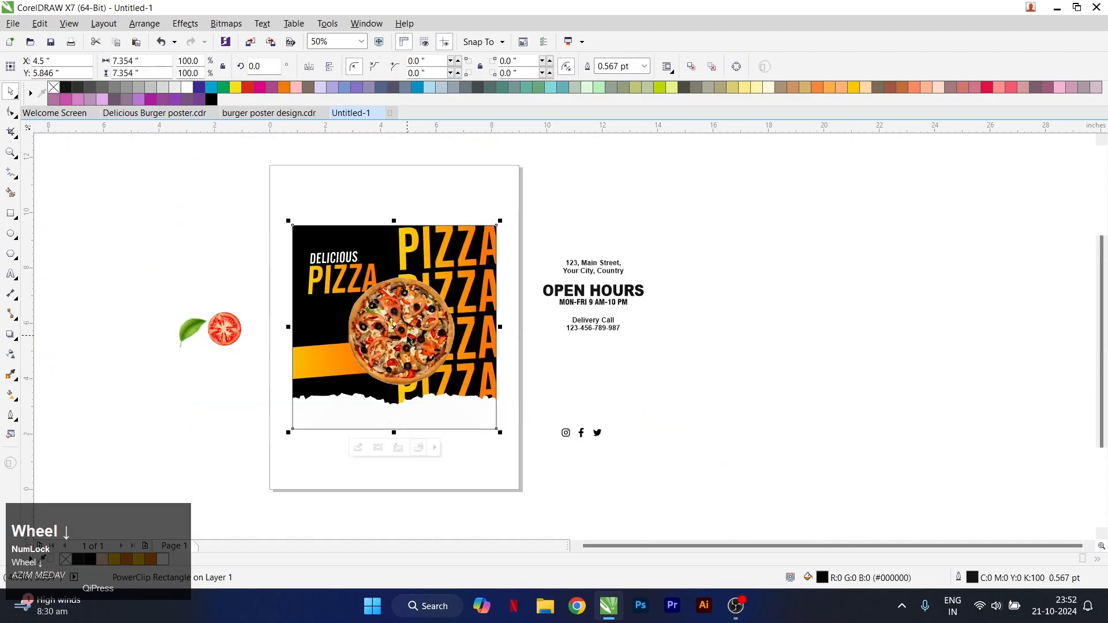
pyautogui.scroll(1, 404, 330)
pyautogui.press('4')
pyautogui.moveTo(417, 337); pyautogui.dragTo(302, 403)
pyautogui.scroll(1, 303, 404)
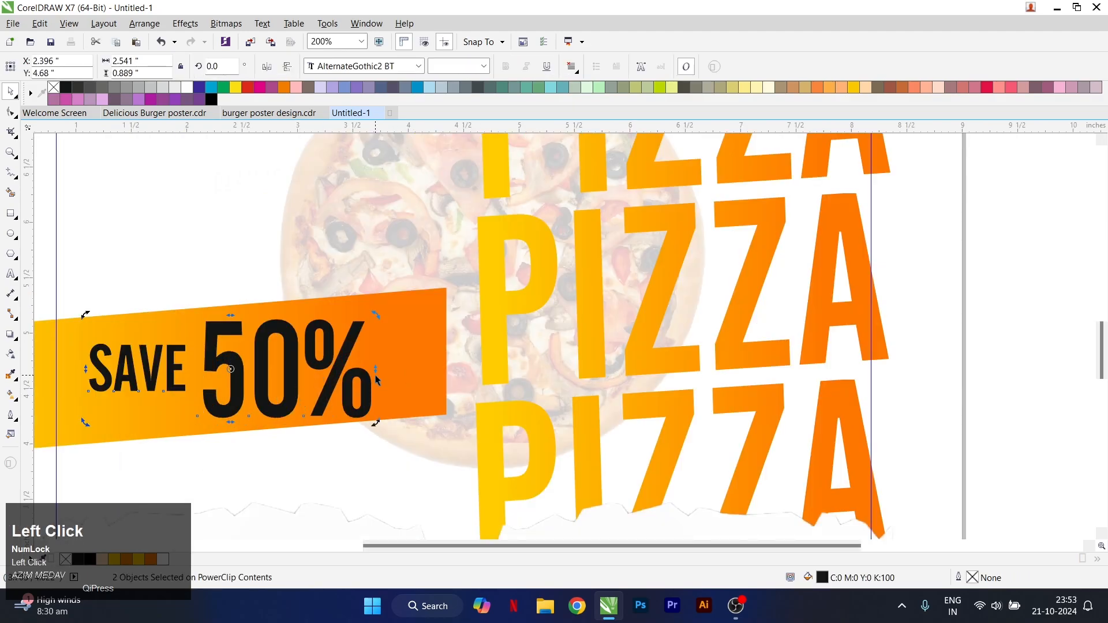
# Slant SAVE 50% upward to follow the gradient rectangle, shrink it to about 1.77 inches wide and set its rotation to about 4.7°
pyautogui.moveTo(375, 371); pyautogui.dragTo(377, 352)
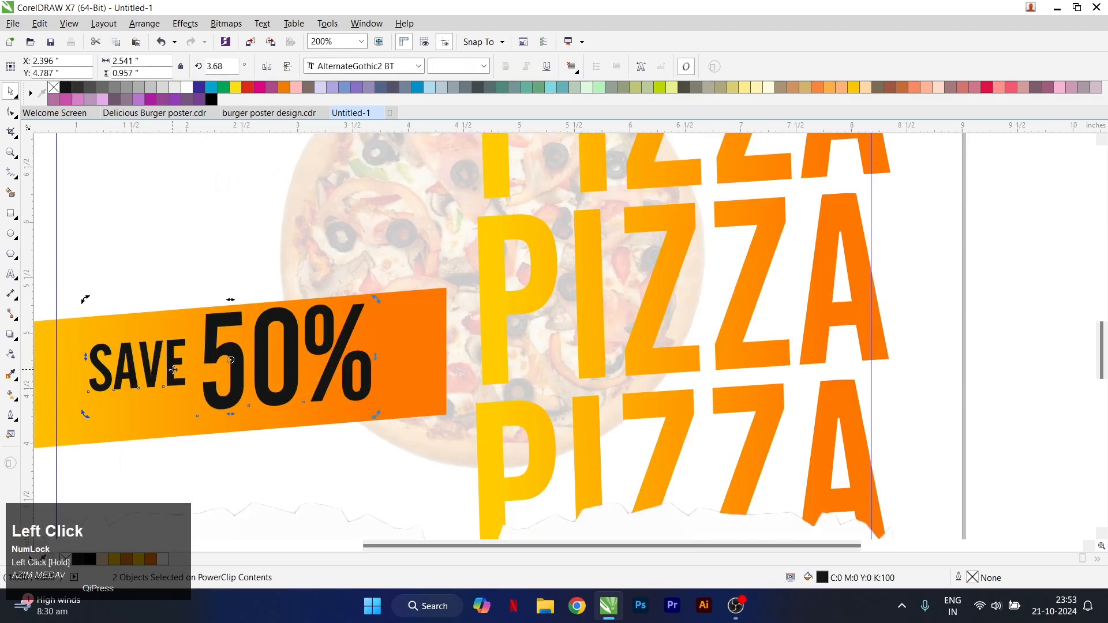
pyautogui.moveTo(173, 370); pyautogui.dragTo(172, 379)
pyautogui.moveTo(374, 308); pyautogui.dragTo(285, 423)
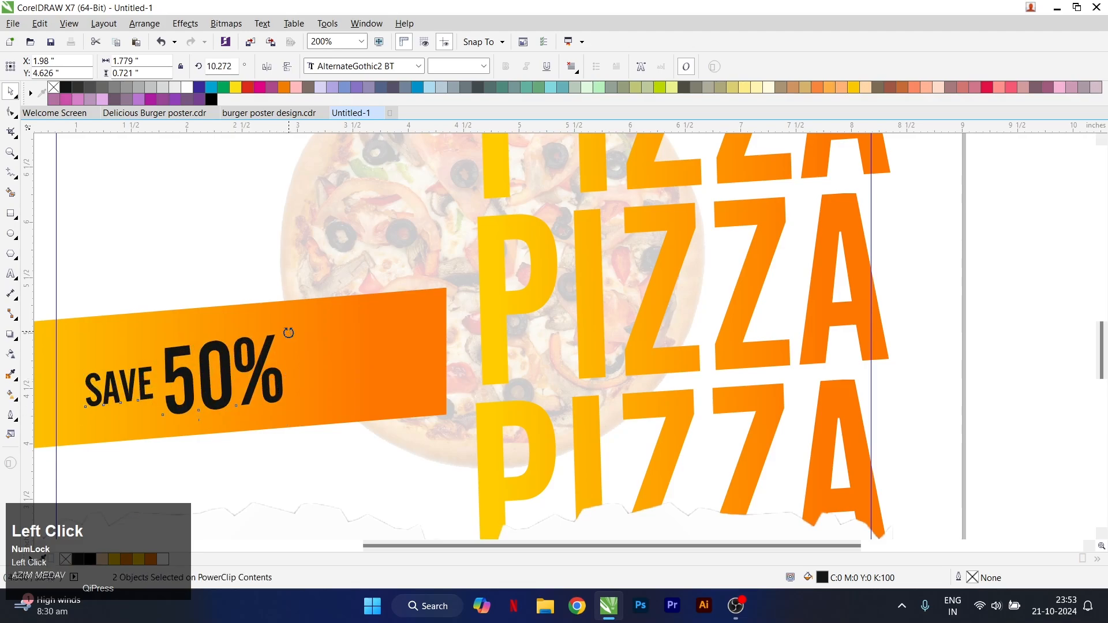
pyautogui.moveTo(290, 332); pyautogui.dragTo(271, 345)
# Reduce the gradient rectangle's overall height to about 1.26 inches and shift SAVE 50% slightly up and left within it
pyautogui.click(200, 311)
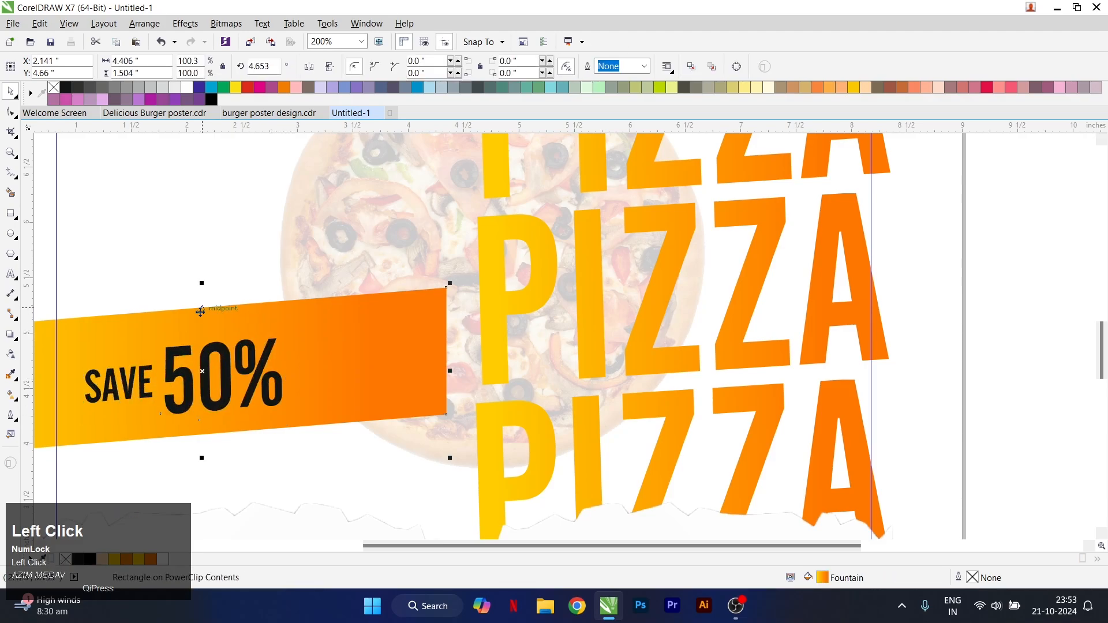
pyautogui.moveTo(202, 284); pyautogui.dragTo(202, 297)
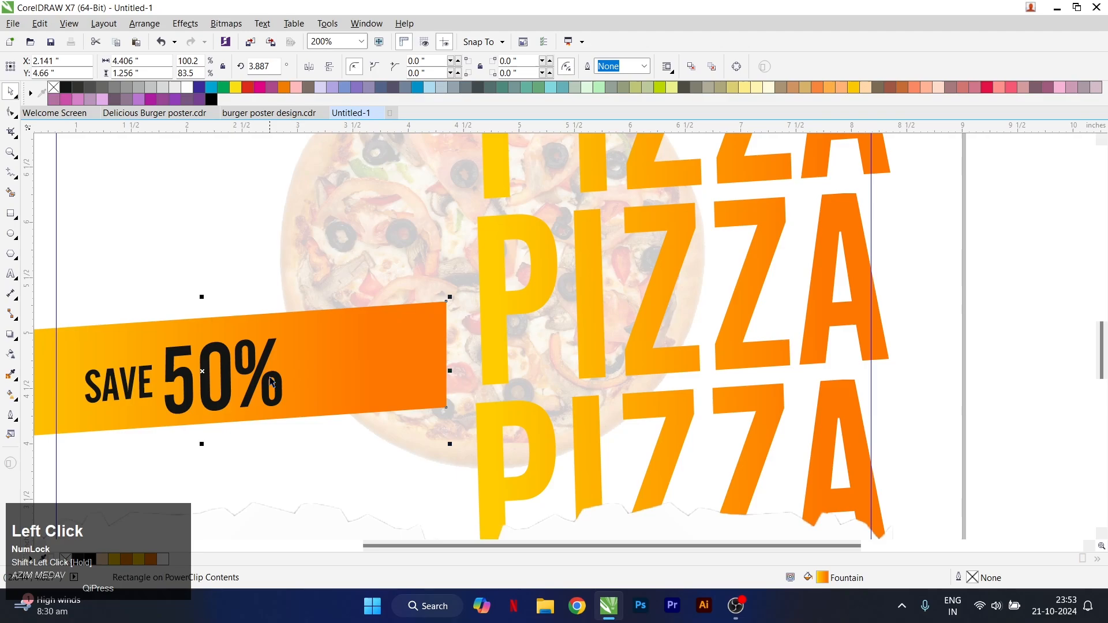
pyautogui.moveTo(369, 460); pyautogui.dragTo(369, 460)
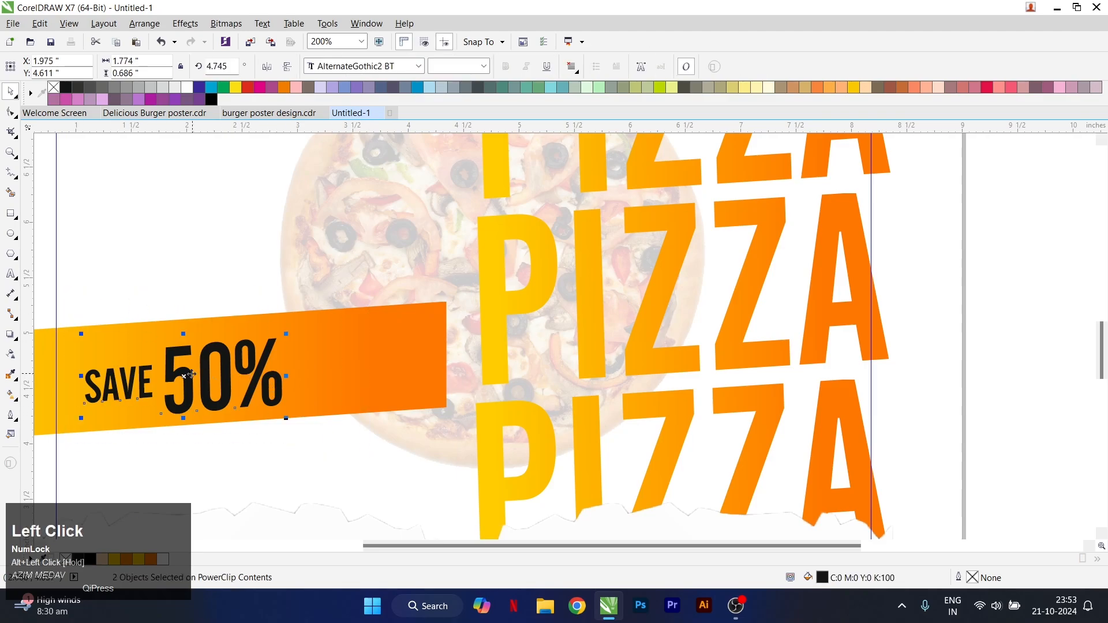
pyautogui.moveTo(183, 376); pyautogui.dragTo(179, 365)
# Fill the SAVE text with white and finish editing the poster frame's contents
pyautogui.click(114, 382)
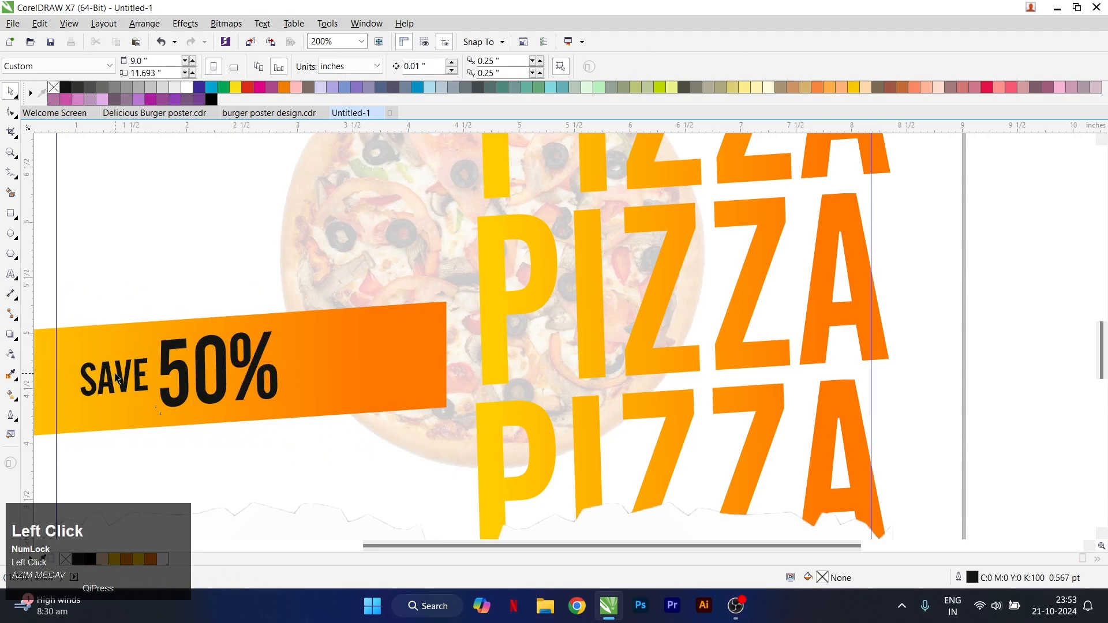
pyautogui.click(117, 386)
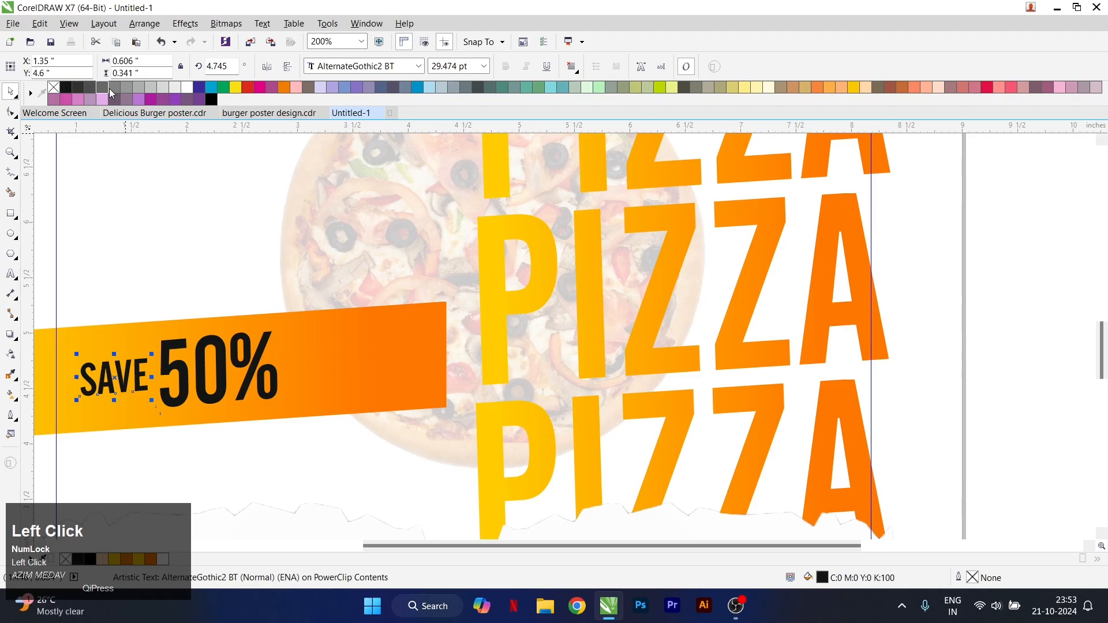
pyautogui.press('s')
pyautogui.scroll(-1, 381, 311)
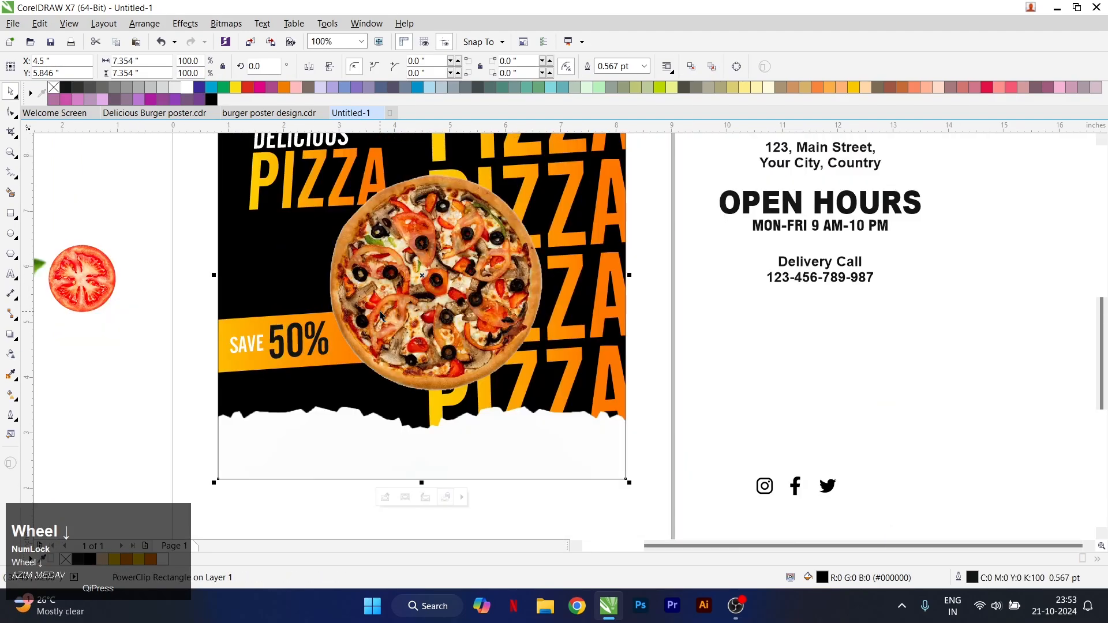
pyautogui.scroll(-1, 281, 288)
pyautogui.click(579, 331)
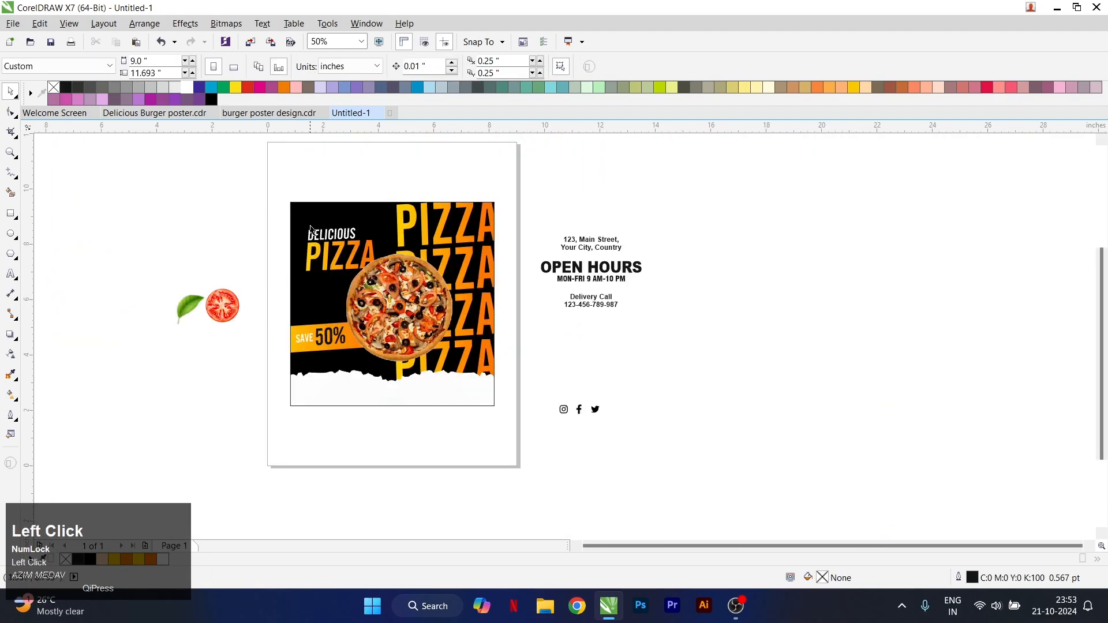
# Reposition the DELICIOUS PIZZA heading slightly inside the poster frame and finish editing the contents
pyautogui.scroll(1, 310, 231)
pyautogui.click(341, 239)
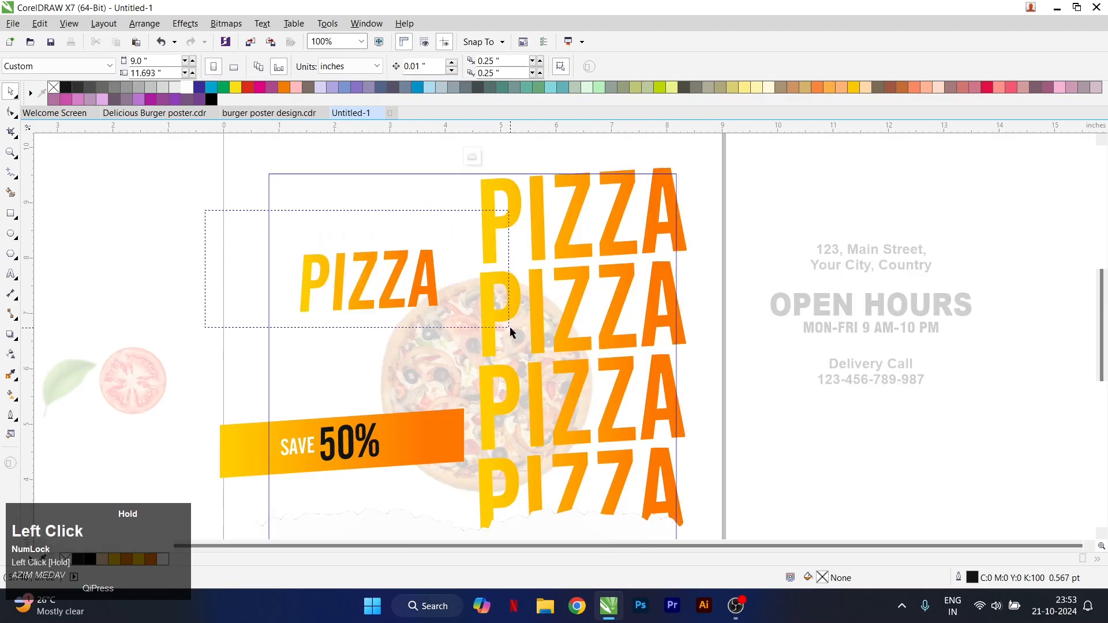
pyautogui.moveTo(510, 326); pyautogui.dragTo(510, 327)
pyautogui.moveTo(300, 269); pyautogui.dragTo(330, 279)
pyautogui.press('5')
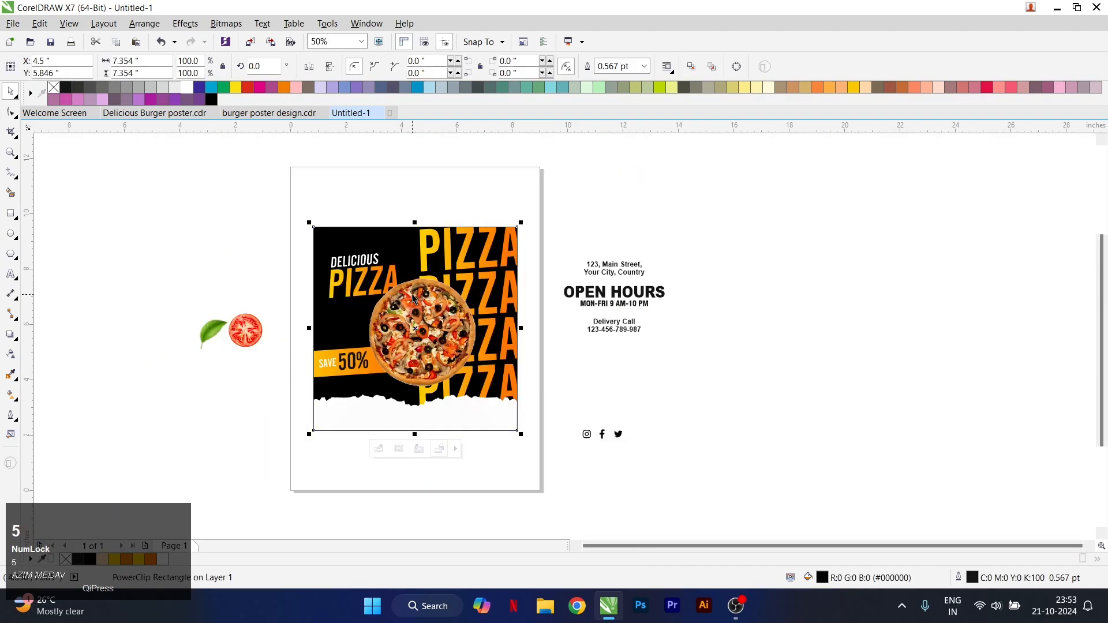
# Move OPEN HOURS and its MON-FRI 9 AM-10 PM line onto the torn paper and bring them to the front
pyautogui.click(598, 296)
pyautogui.scroll(1, 580, 302)
pyautogui.scroll(-1, 517, 326)
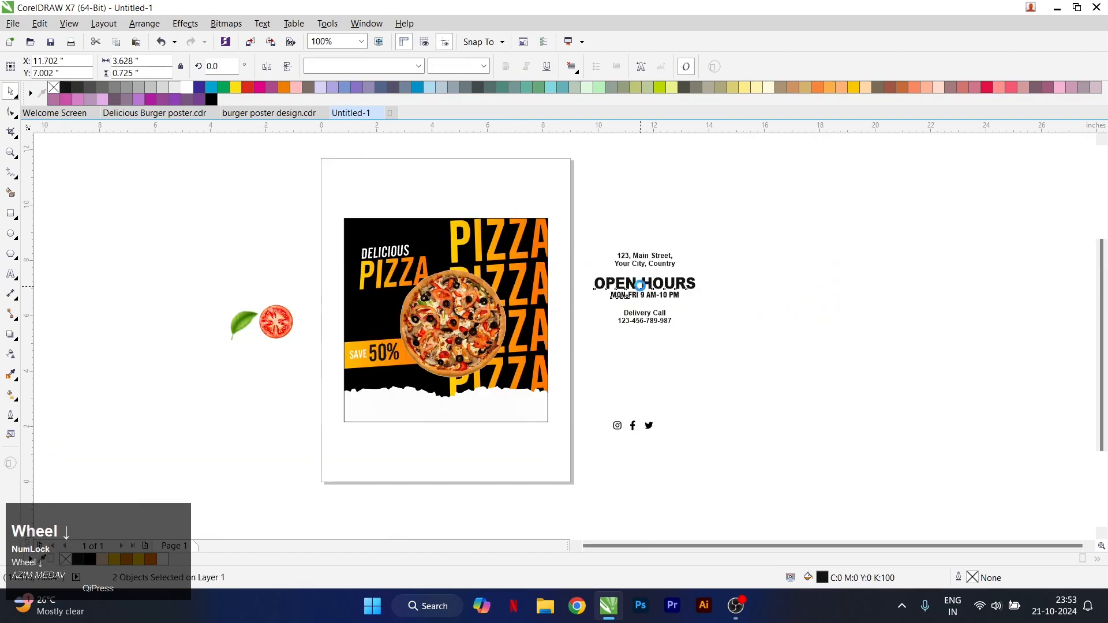
pyautogui.moveTo(645, 283); pyautogui.dragTo(480, 420)
pyautogui.scroll(2, 481, 420)
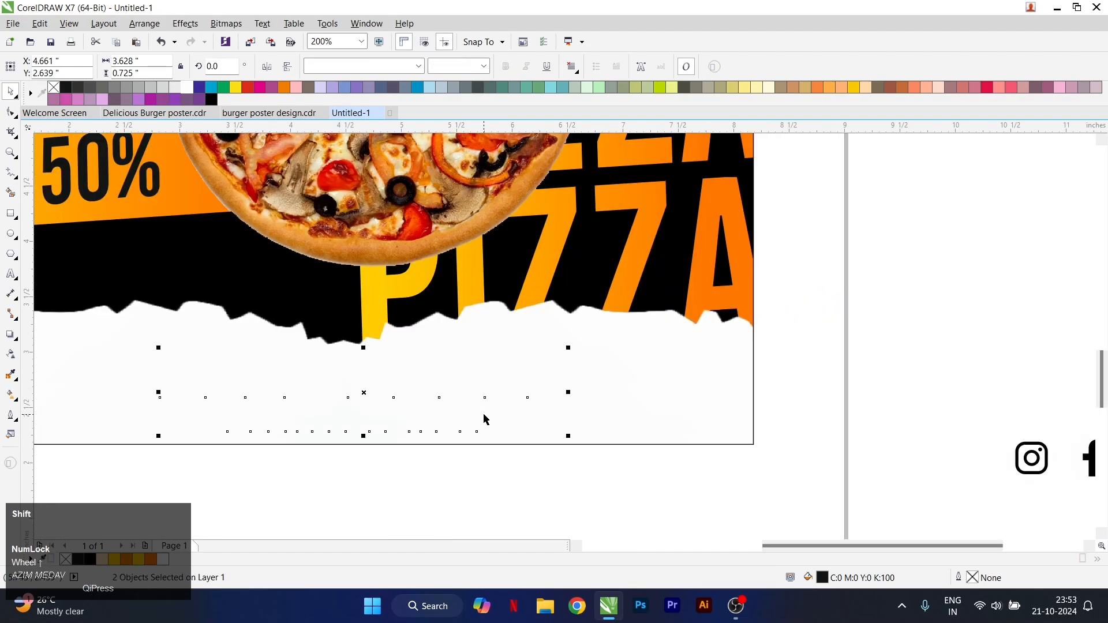
pyautogui.hotkey('shift', 'pageup')
# Shrink the OPEN HOURS text pair to about 2.69 inches wide, centre it horizontally on the poster and shift it slightly down
pyautogui.moveTo(568, 436); pyautogui.dragTo(513, 437)
pyautogui.keyDown('shift'); pyautogui.click(548, 430); pyautogui.keyUp('shift')
pyautogui.press('c')
pyautogui.moveTo(576, 481); pyautogui.dragTo(161, 338)
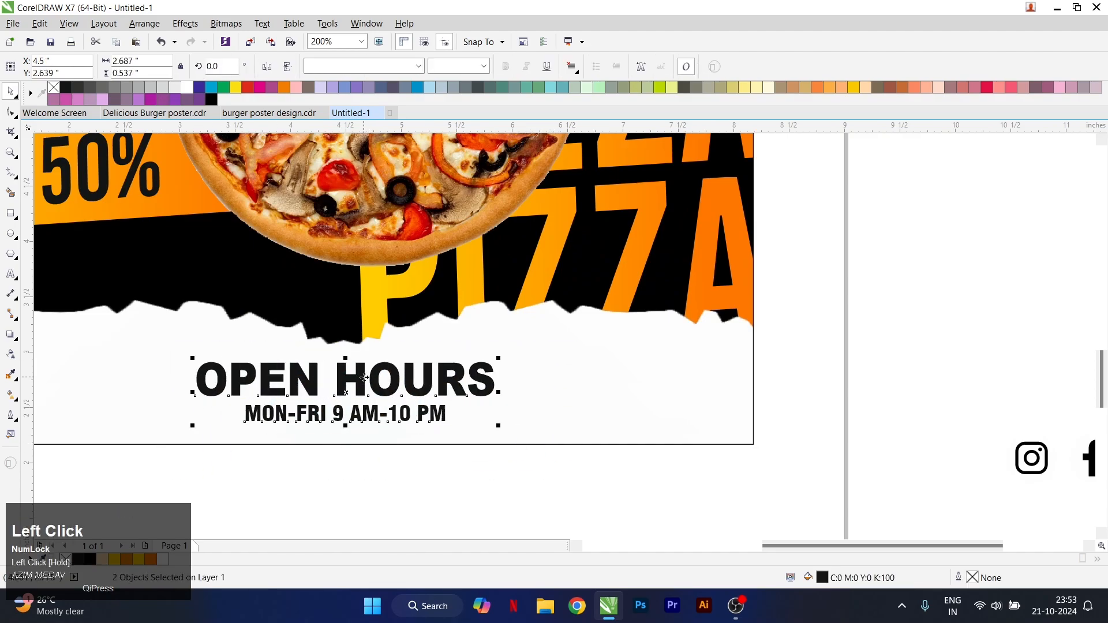
pyautogui.moveTo(363, 378); pyautogui.dragTo(364, 382)
# Nudge the torn-paper image slightly upward inside the poster frame and finish editing the contents
pyautogui.click(568, 394)
pyautogui.keyDown('ctrl'); pyautogui.click(567, 394); pyautogui.keyUp('ctrl')
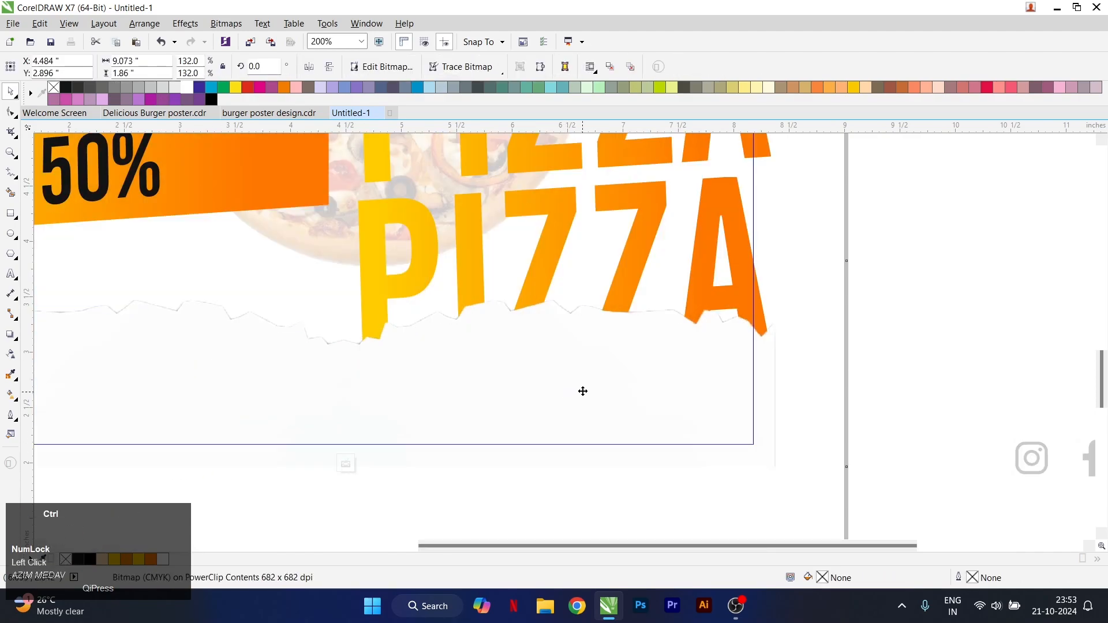
pyautogui.scroll(-1, 524, 386)
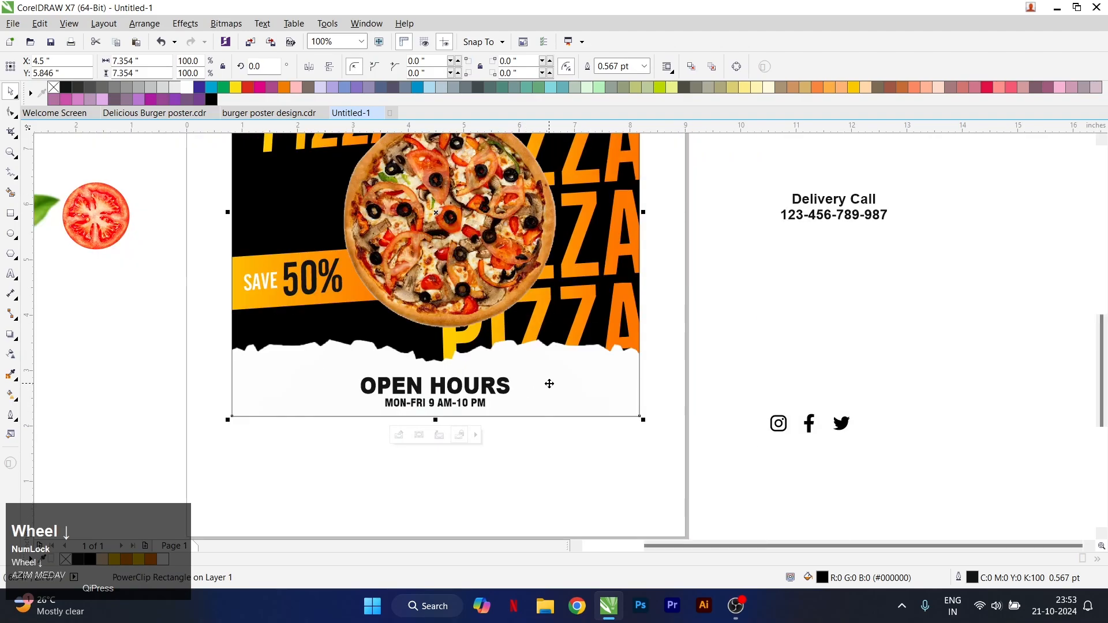
pyautogui.scroll(1, 549, 383)
pyautogui.click(567, 368)
pyautogui.keyDown('ctrl'); pyautogui.click(567, 368); pyautogui.keyUp('ctrl')
pyautogui.scroll(-2, 485, 347)
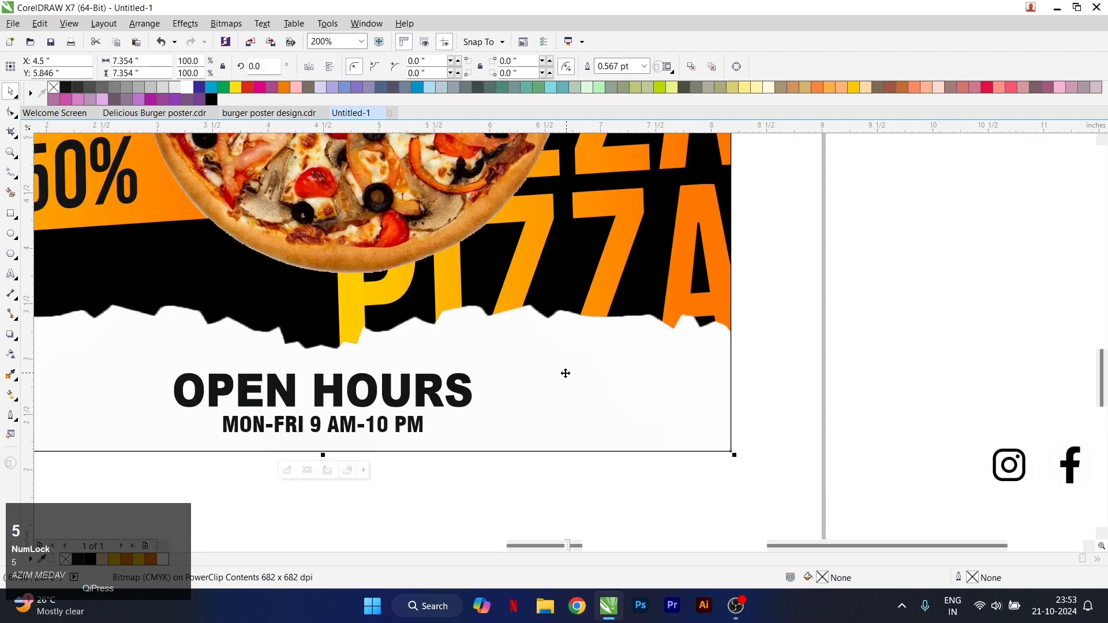
# Place the Delivery Call text on the torn paper to the right of OPEN HOURS, about 1.33 inches wide, in front of the poster
pyautogui.moveTo(896, 243); pyautogui.dragTo(898, 244)
pyautogui.moveTo(805, 213); pyautogui.dragTo(557, 389)
pyautogui.scroll(1, 579, 389)
pyautogui.moveTo(630, 411); pyautogui.dragTo(606, 404)
pyautogui.hotkey('shift', 'pageup')
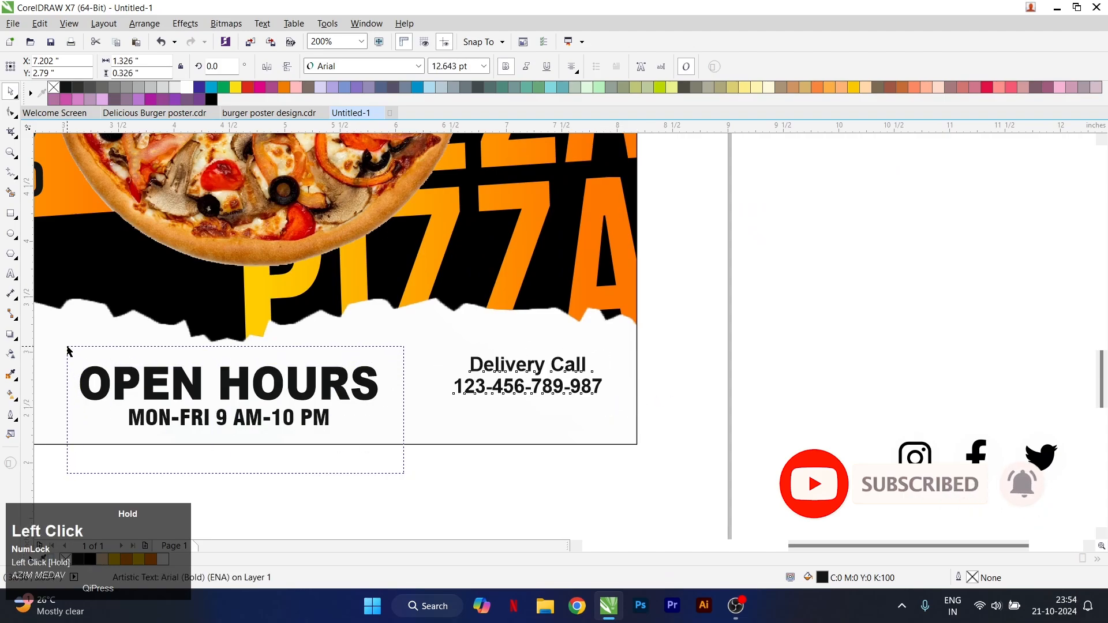
# Shrink the OPEN HOURS text pair to about 2.46 inches wide and align the Delivery Call text with it on the horizontal centre line
pyautogui.moveTo(67, 350); pyautogui.dragTo(67, 351)
pyautogui.moveTo(382, 432); pyautogui.dragTo(369, 428)
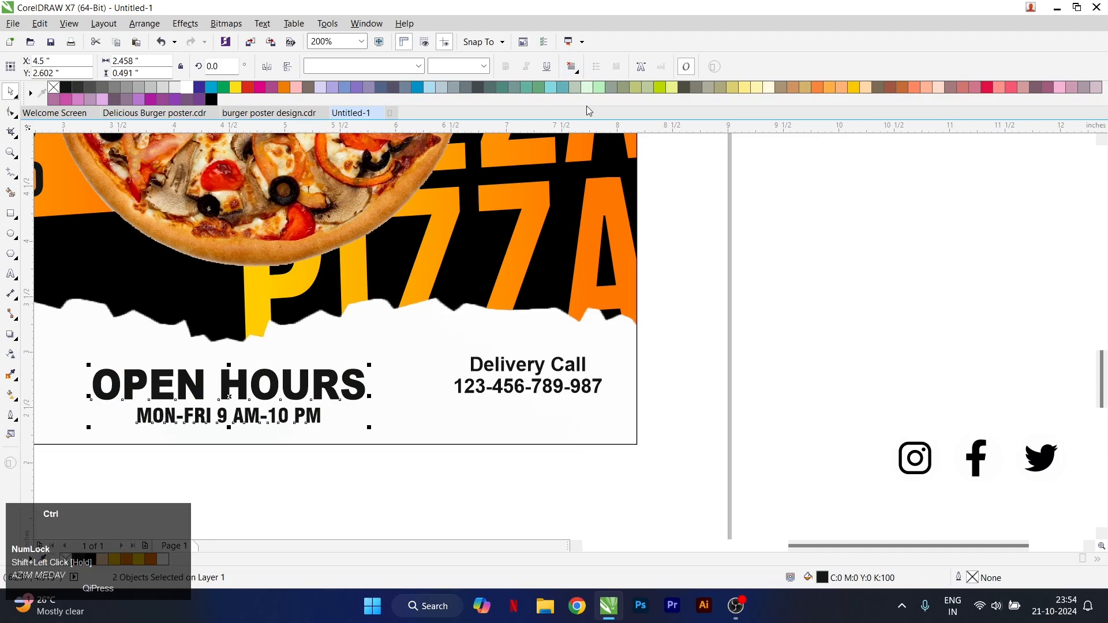
pyautogui.click(513, 386)
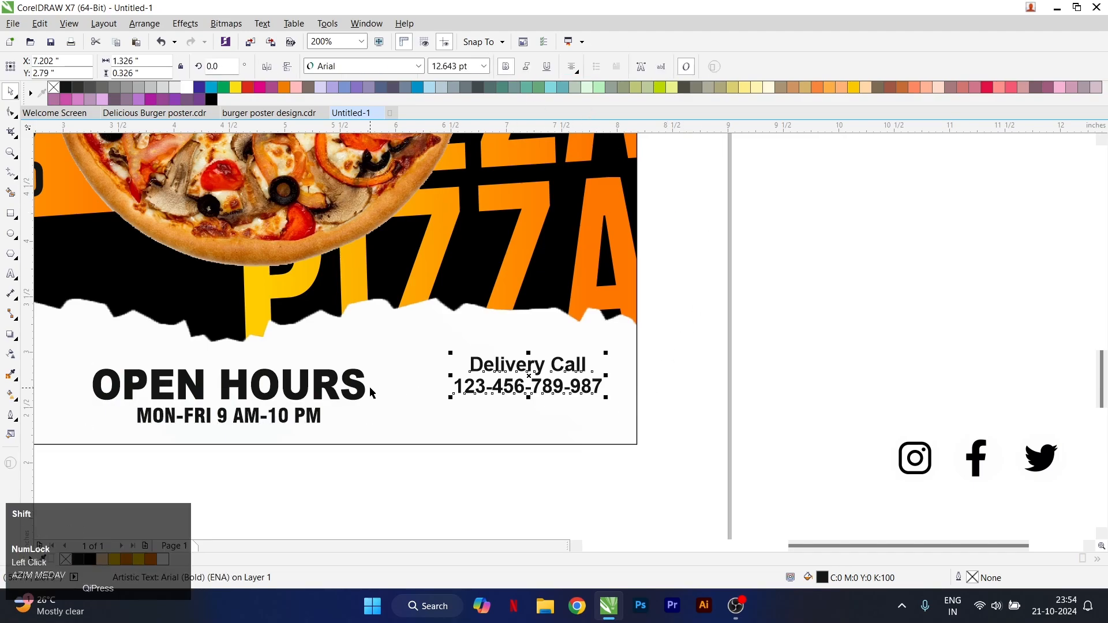
pyautogui.keyDown('shift'); pyautogui.click(364, 389); pyautogui.keyUp('shift')
pyautogui.press('e')
pyautogui.scroll(-1, 453, 389)
pyautogui.click(606, 352)
pyautogui.scroll(-1, 606, 356)
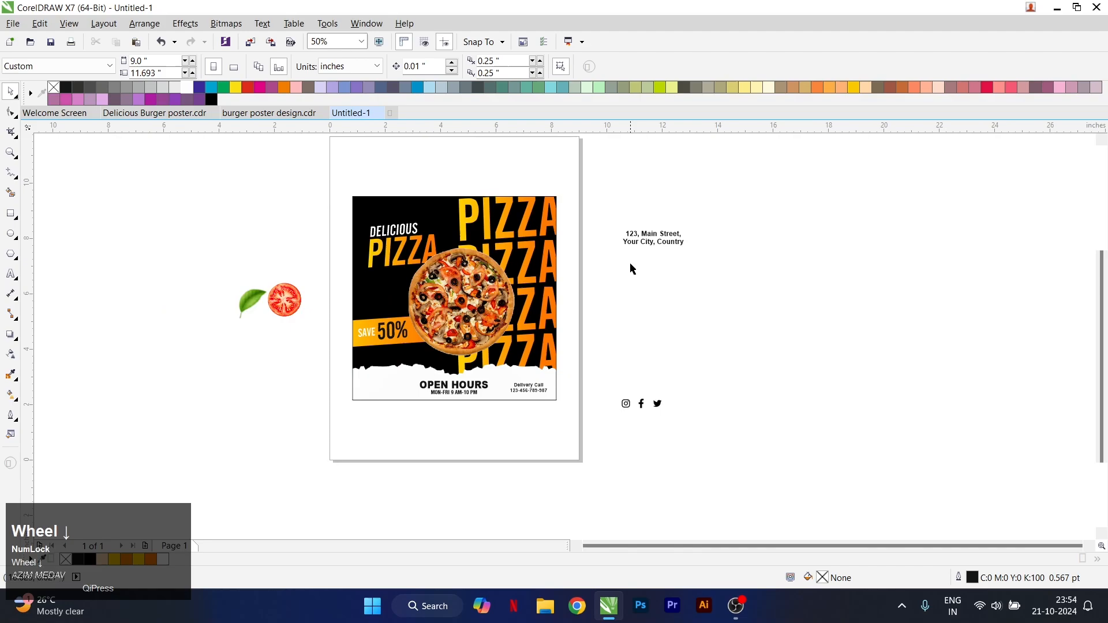
# Move the address text onto the torn paper left of OPEN HOURS, bring it to the front and shrink it to about 1.84 inches wide
pyautogui.moveTo(653, 237); pyautogui.dragTo(388, 388)
pyautogui.scroll(2, 499, 387)
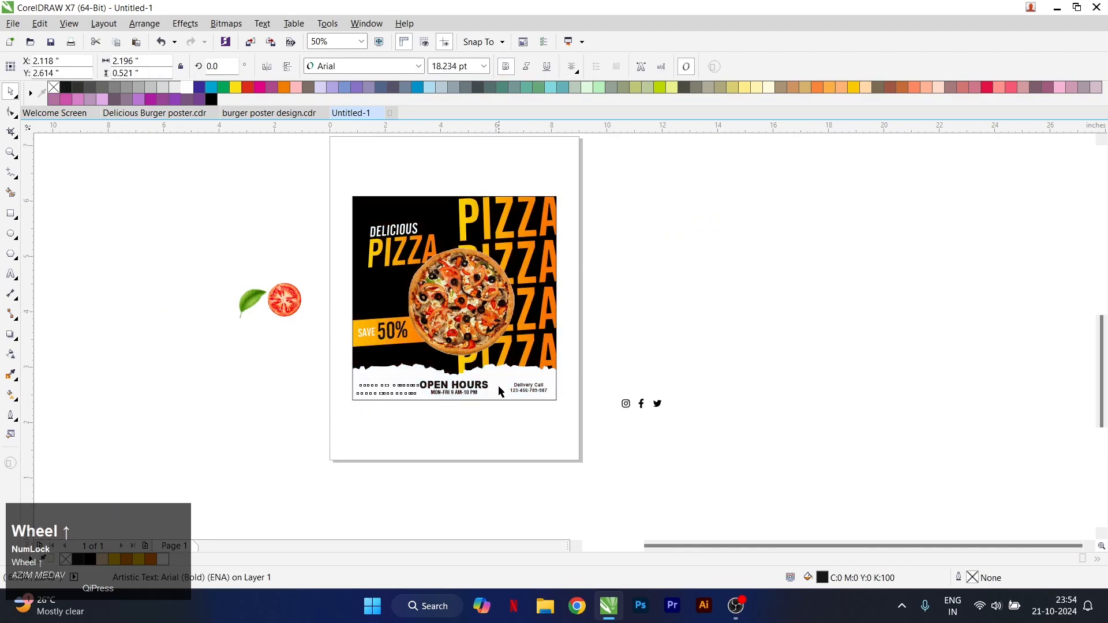
pyautogui.hotkey('shift', 'pageup')
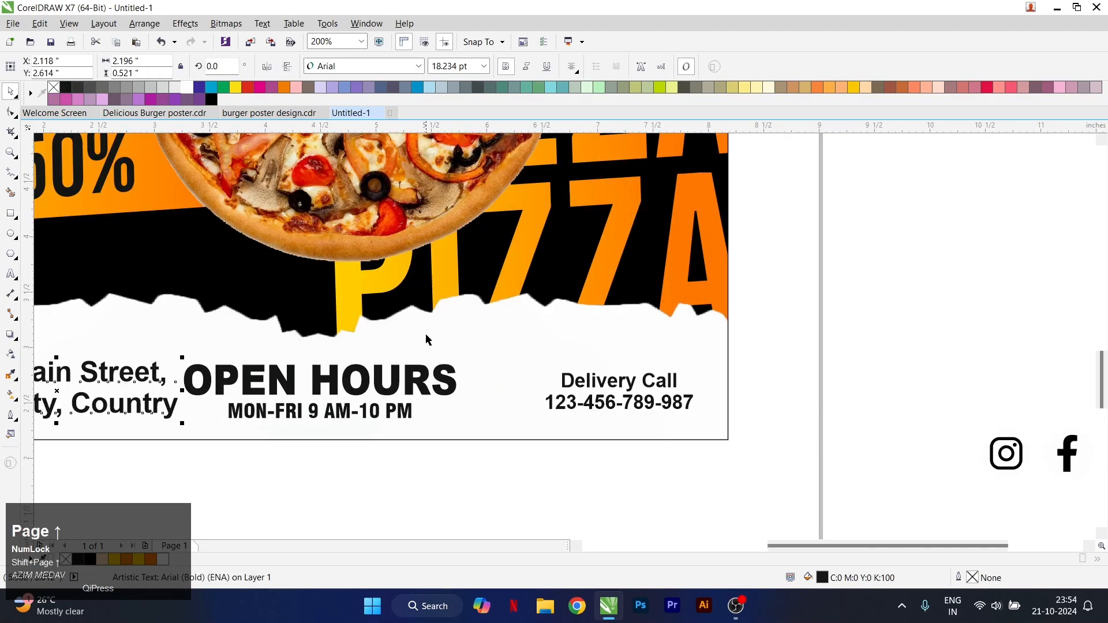
pyautogui.moveTo(183, 423); pyautogui.dragTo(162, 418)
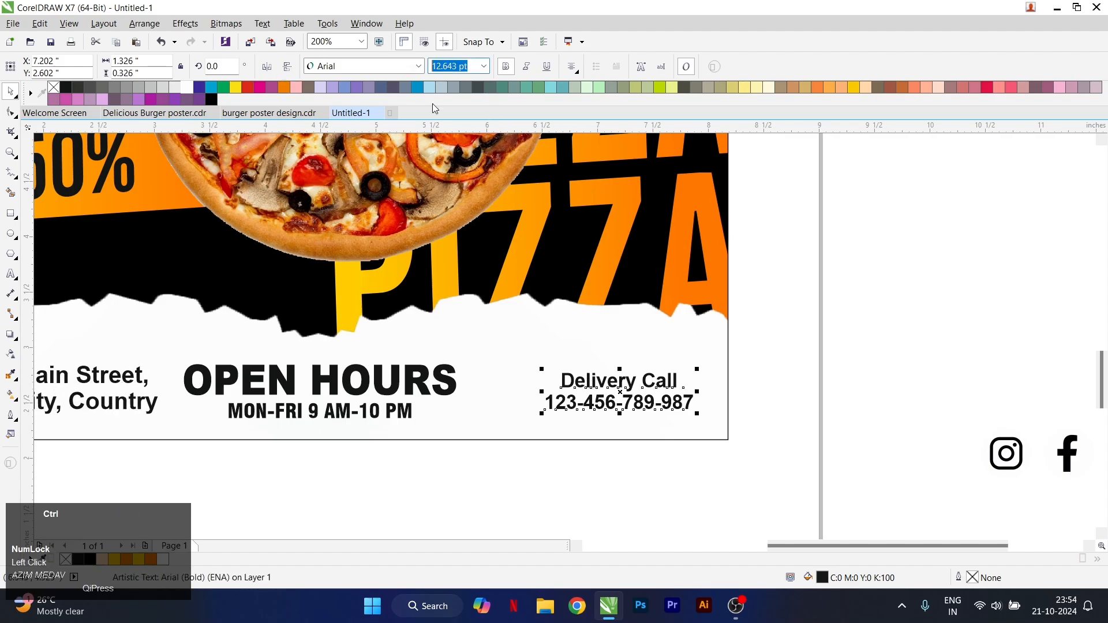
# Copy the Delivery Call font size of 12.643 pt to the address text
pyautogui.scroll(-2, 457, 318)
pyautogui.scroll(2, 386, 345)
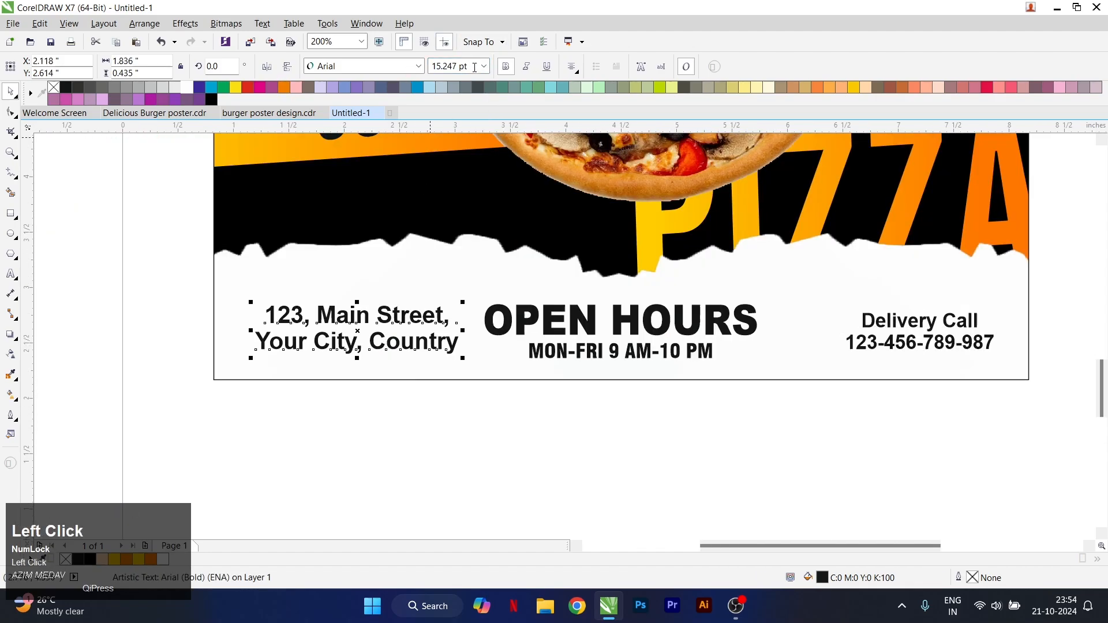
pyautogui.write('12.643')
pyautogui.press('Return')
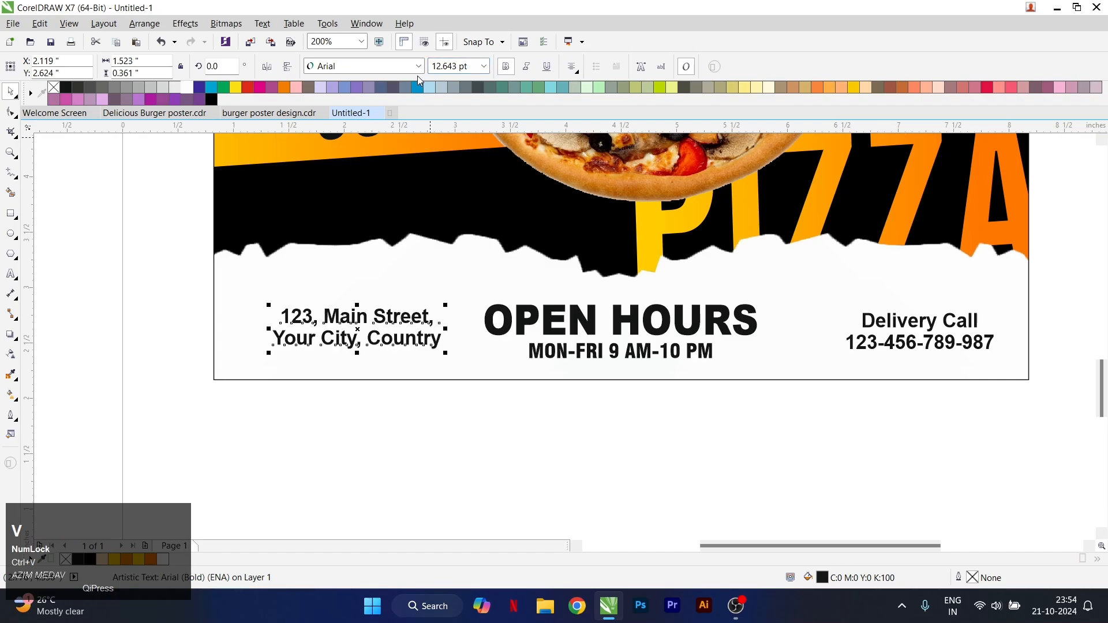
# Shift the address text towards the poster's left edge and align it with OPEN HOURS on the horizontal centre line
pyautogui.moveTo(424, 320); pyautogui.dragTo(356, 338)
pyautogui.keyDown('shift'); pyautogui.click(517, 324); pyautogui.keyUp('shift')
pyautogui.press('e')
pyautogui.click(557, 403)
pyautogui.scroll(-1, 556, 400)
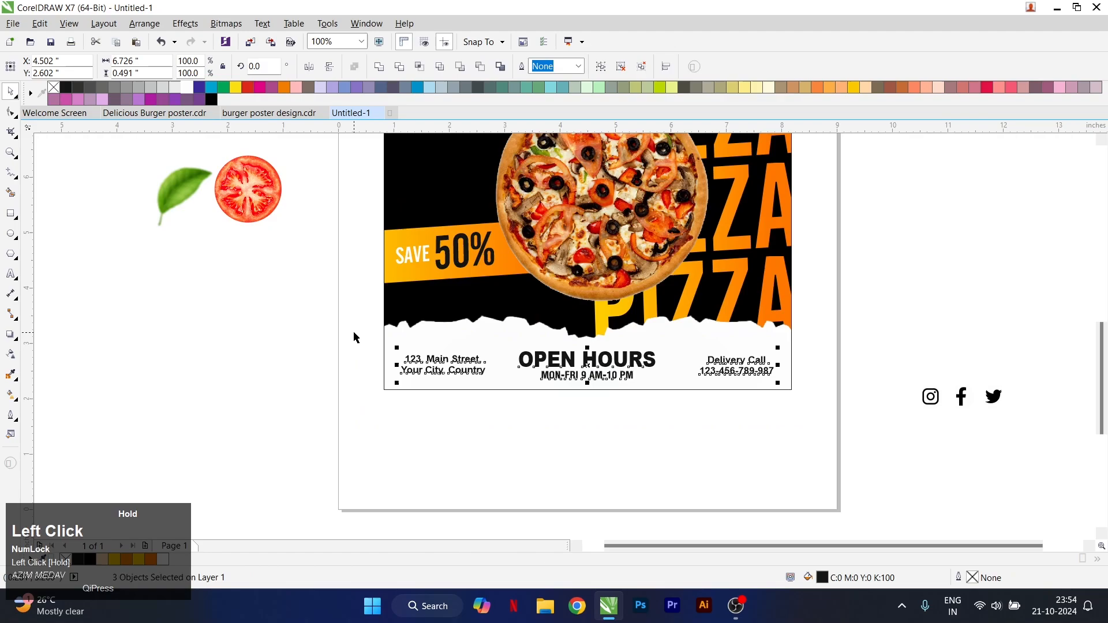
pyautogui.click(668, 351)
pyautogui.scroll(-1, 699, 388)
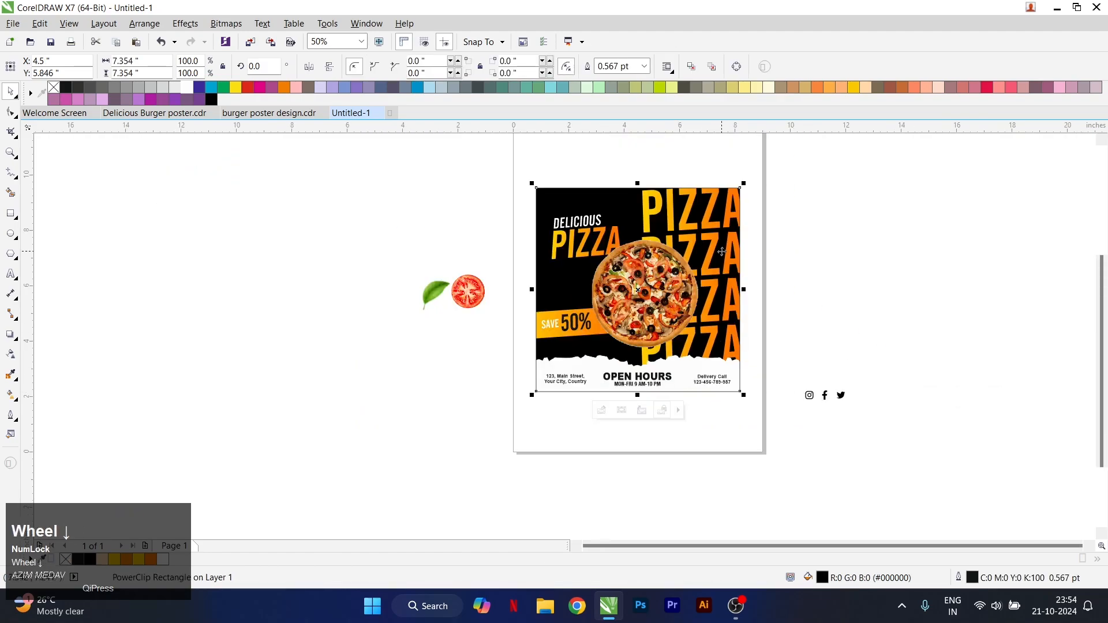
# Move the tomato slice to the right of the page and place it inside the poster frame as PowerClip contents
pyautogui.click(475, 288)
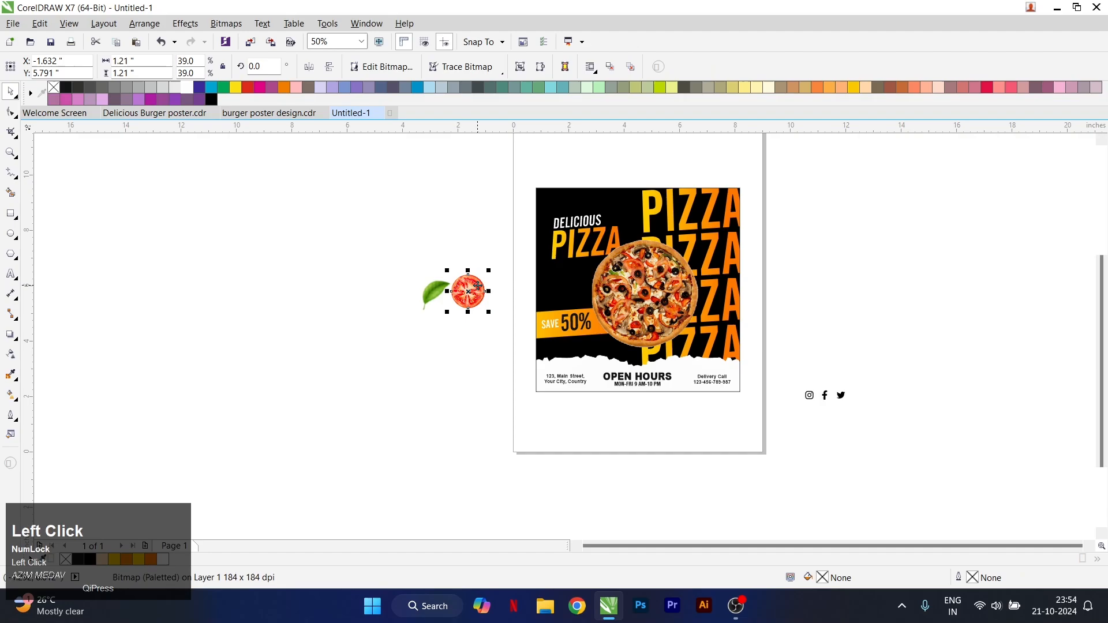
pyautogui.moveTo(477, 286); pyautogui.dragTo(840, 247)
pyautogui.scroll(1, 840, 247)
pyautogui.rightClick(843, 253)
pyautogui.click(873, 199)
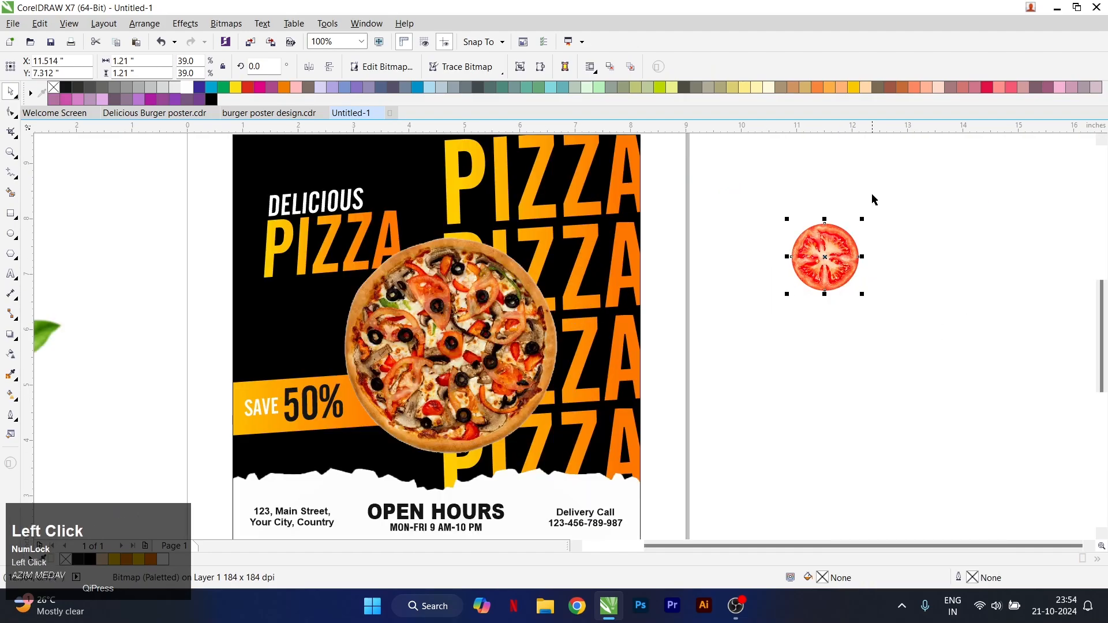
pyautogui.rightClick(830, 254)
pyautogui.click(860, 198)
pyautogui.click(621, 201)
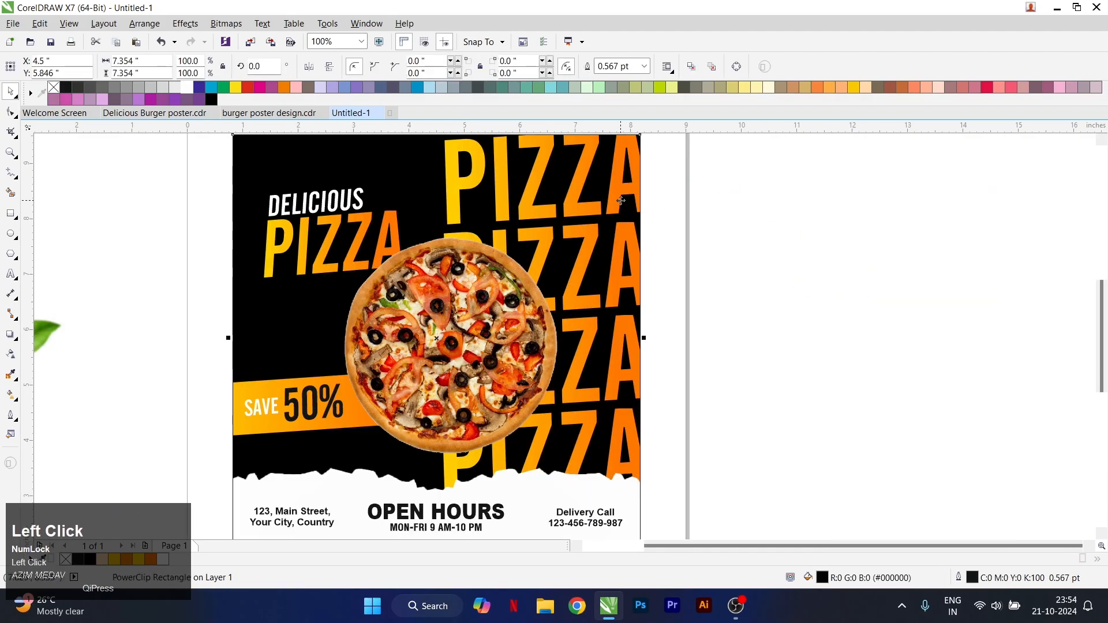
# Edit the poster frame's PowerClip contents and move the tomato slice to the frame's upper edge, at about X 4.286, Y 9.55 inches
pyautogui.press('4')
pyautogui.scroll(-1, 593, 255)
pyautogui.scroll(1, 520, 303)
pyautogui.click(521, 304)
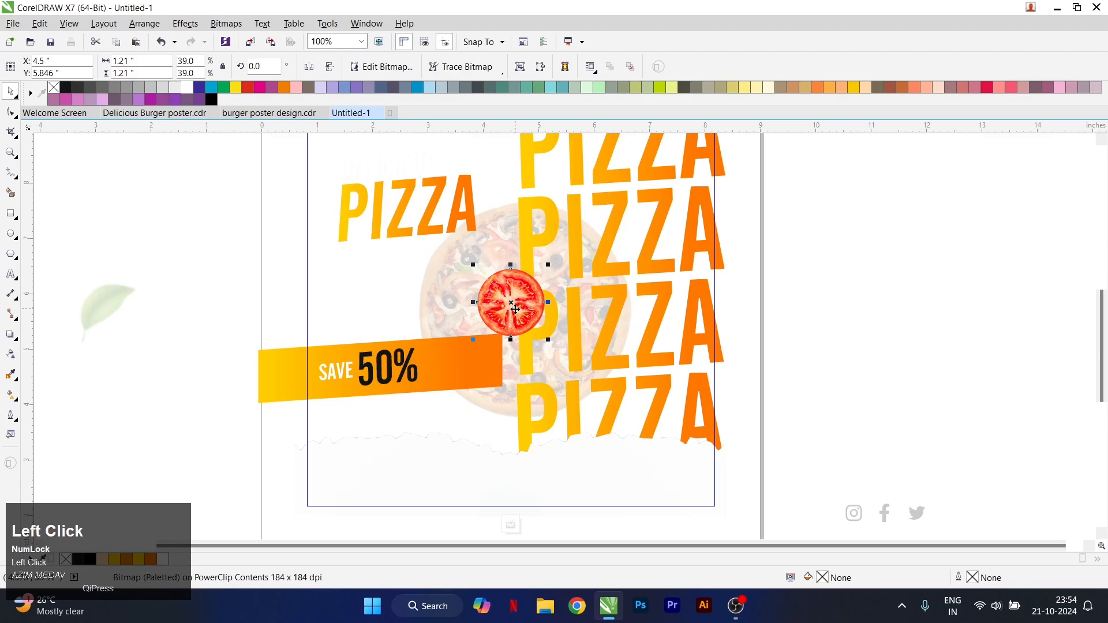
pyautogui.scroll(-1, 515, 309)
pyautogui.scroll(2, 523, 203)
pyautogui.moveTo(511, 204); pyautogui.dragTo(490, 223)
pyautogui.scroll(-1, 363, 213)
pyautogui.scroll(1, 436, 191)
pyautogui.click(436, 191)
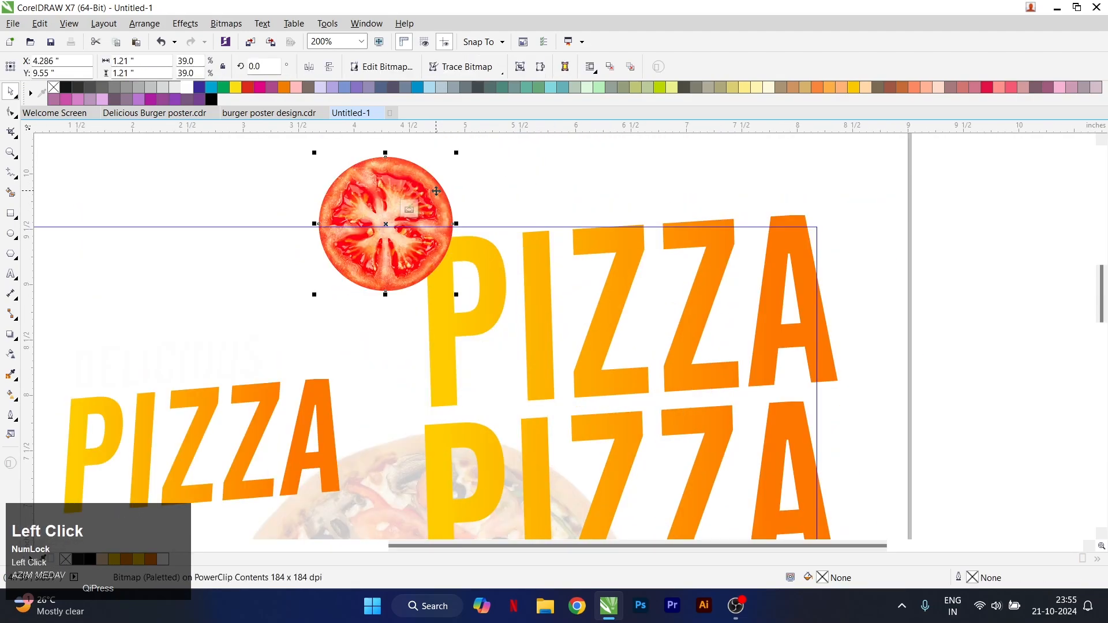
pyautogui.click(227, 26)
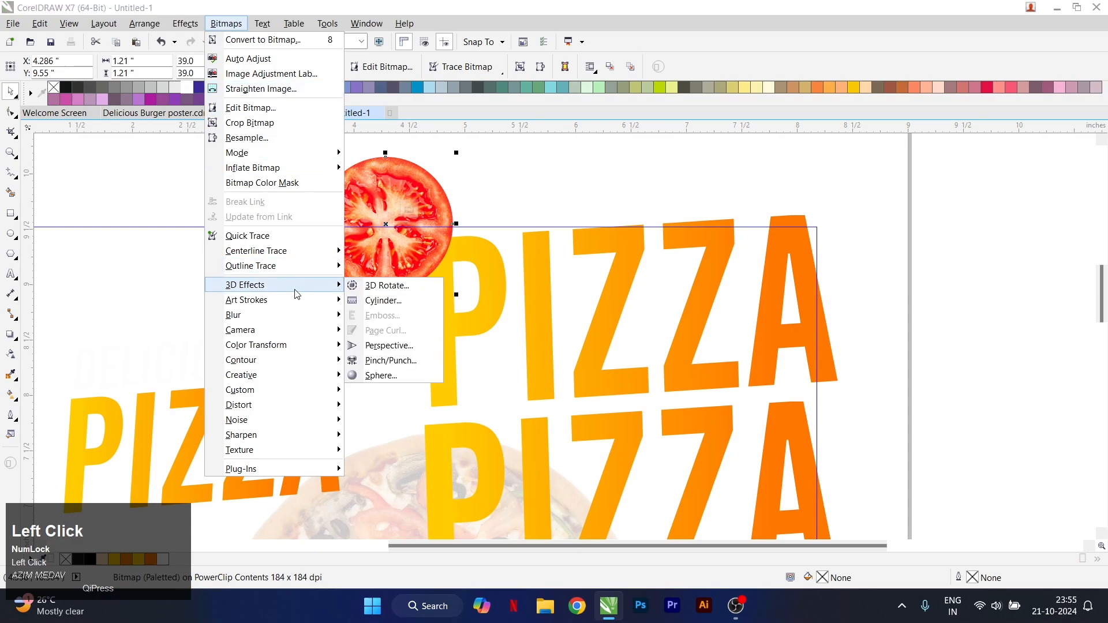
pyautogui.moveTo(317, 323)
pyautogui.click(470, 208)
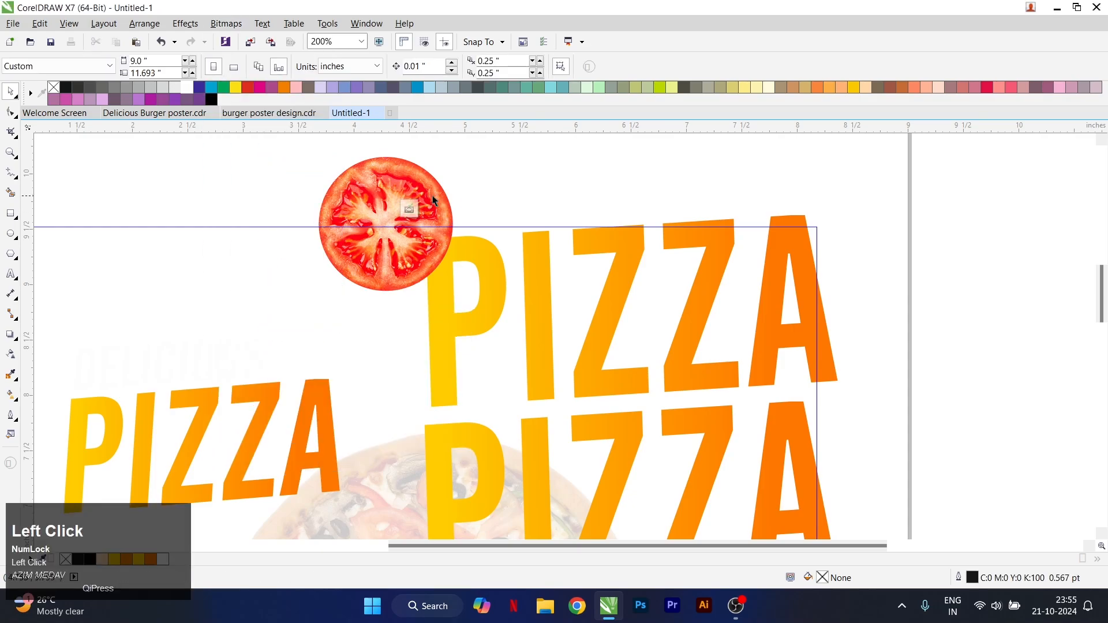
# Convert the tomato slice to a 900 dpi RGB Color (24-bit) bitmap with anti-aliasing and transparent background
pyautogui.click(226, 23)
pyautogui.click(271, 37)
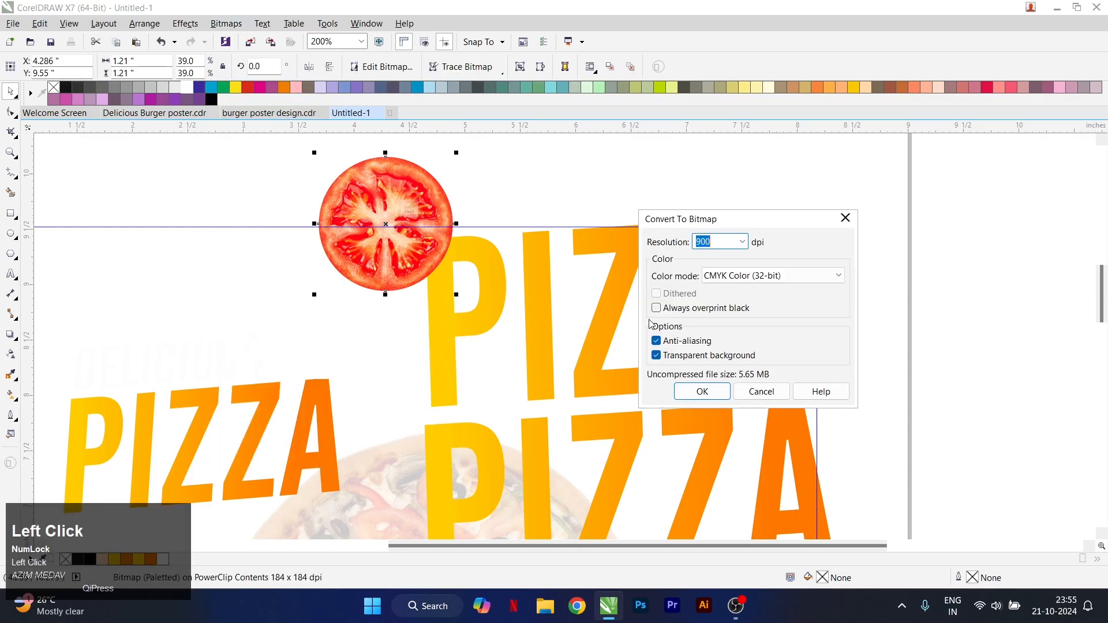
pyautogui.click(725, 277)
pyautogui.click(745, 334)
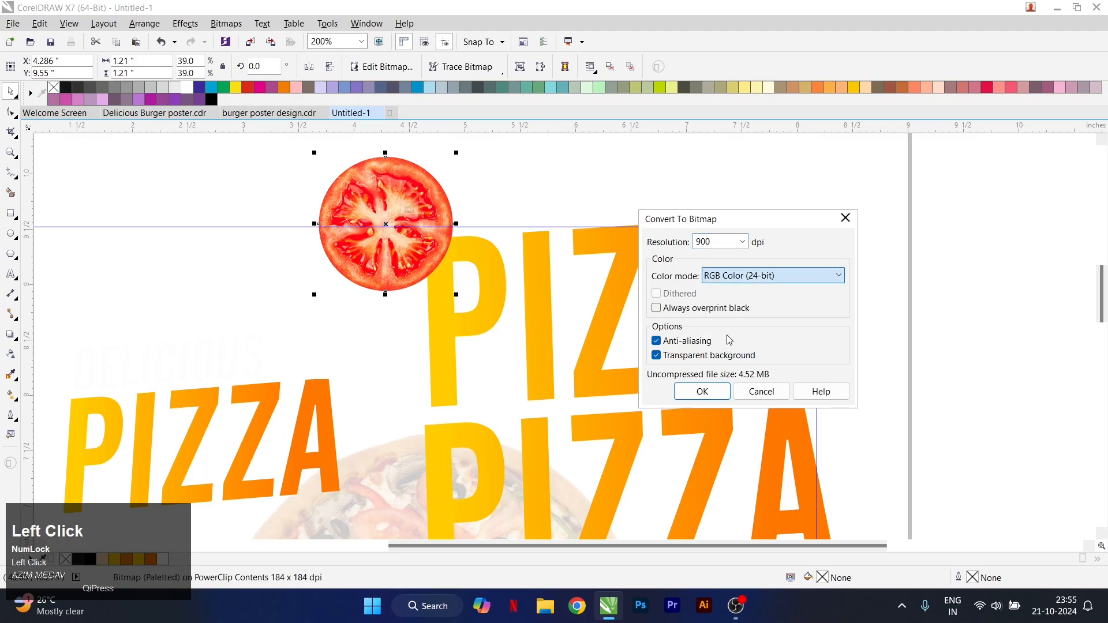
pyautogui.click(702, 391)
# Apply a Motion Blur to the tomato slice with a distance of 32 pixels and direction 0
pyautogui.click(241, 24)
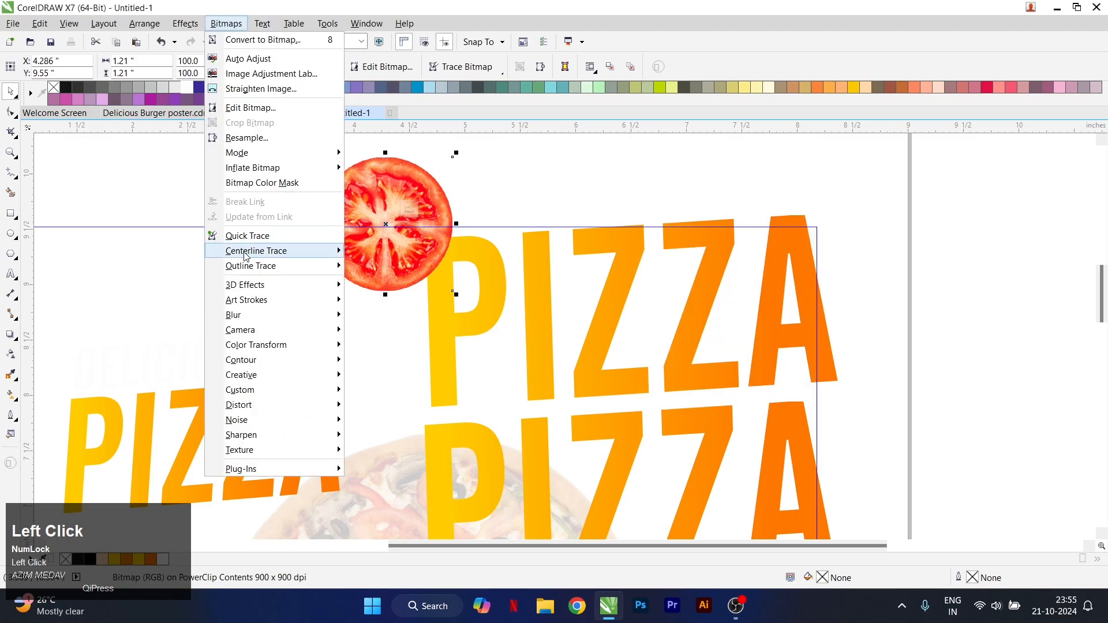
pyautogui.moveTo(267, 315)
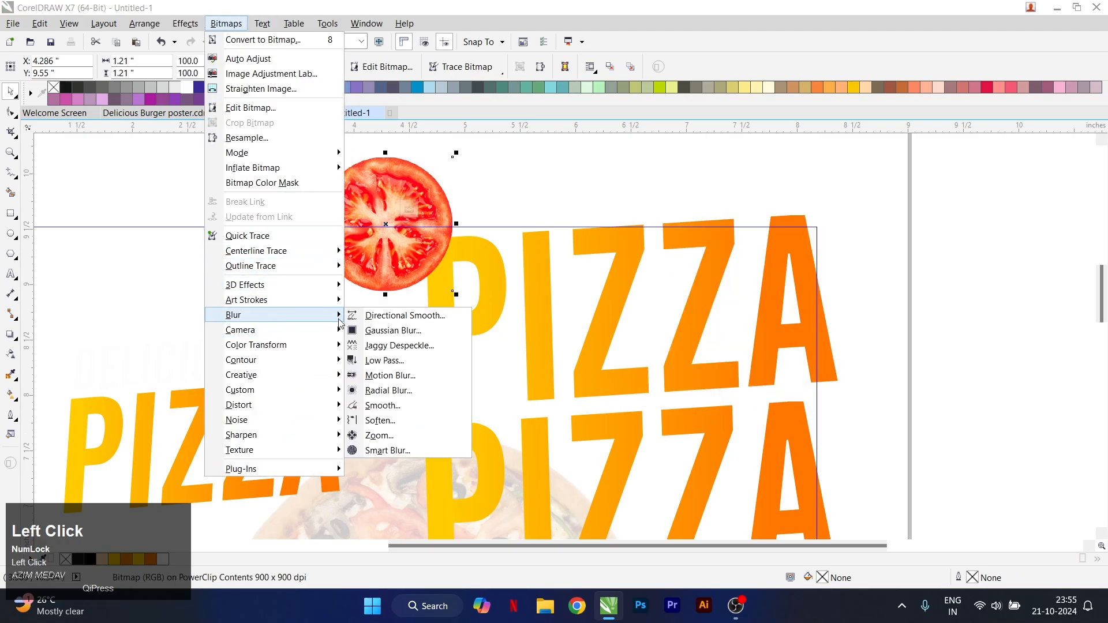
pyautogui.click(387, 376)
pyautogui.moveTo(470, 224); pyautogui.dragTo(560, 212)
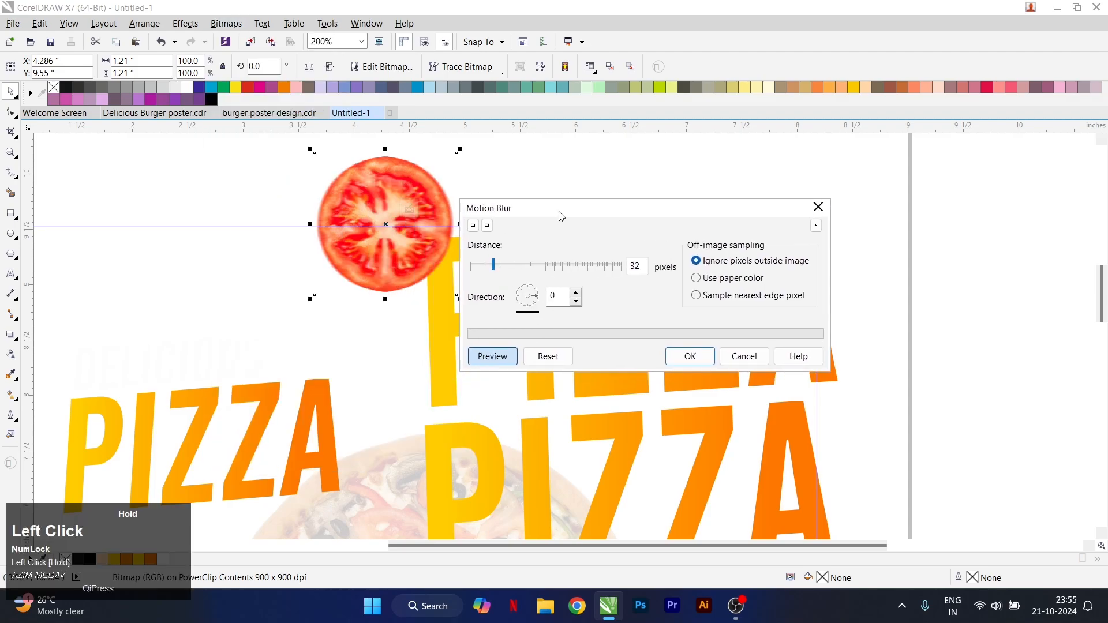
pyautogui.click(671, 358)
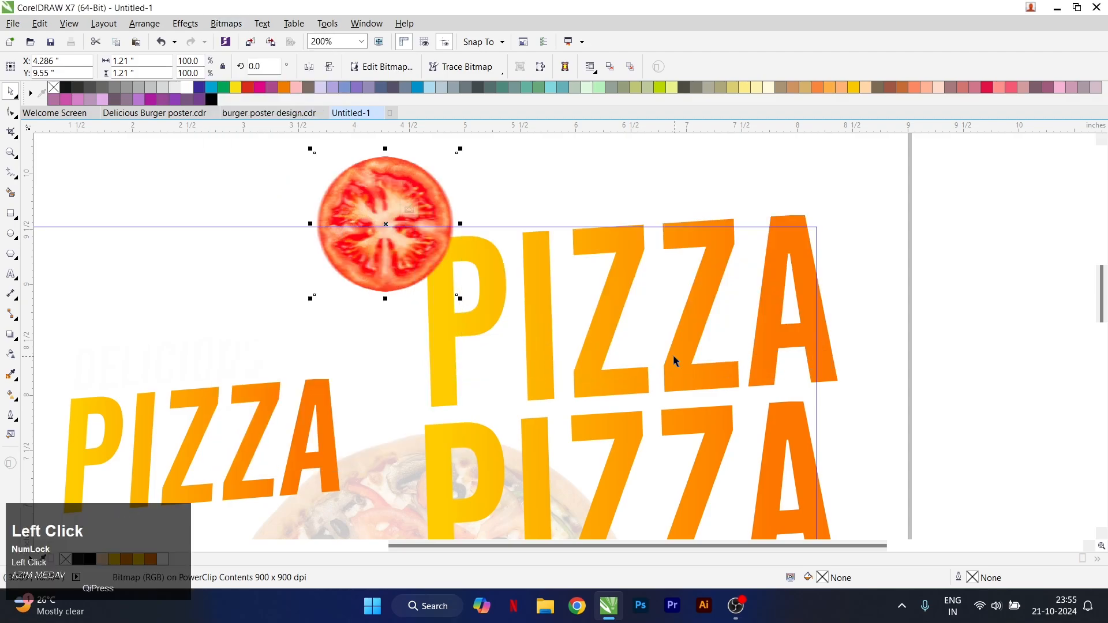
pyautogui.scroll(-2, 601, 334)
pyautogui.click(568, 304)
pyautogui.press('Delete')
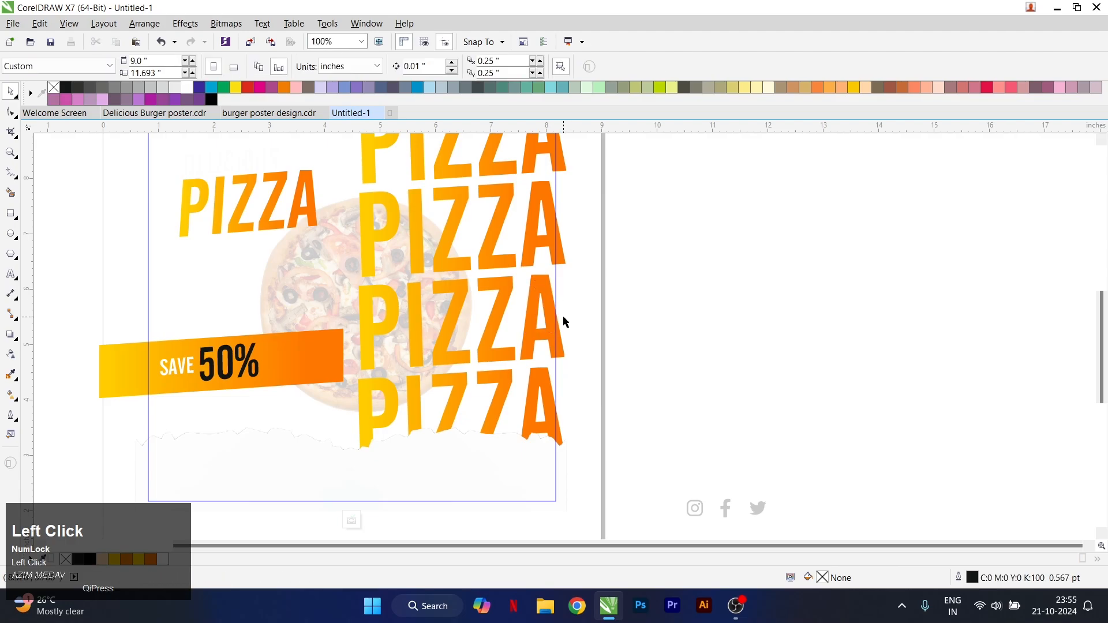
pyautogui.scroll(-1, 565, 315)
pyautogui.scroll(1, 465, 188)
pyautogui.click(452, 205)
pyautogui.hotkey('ctrl', 'z')
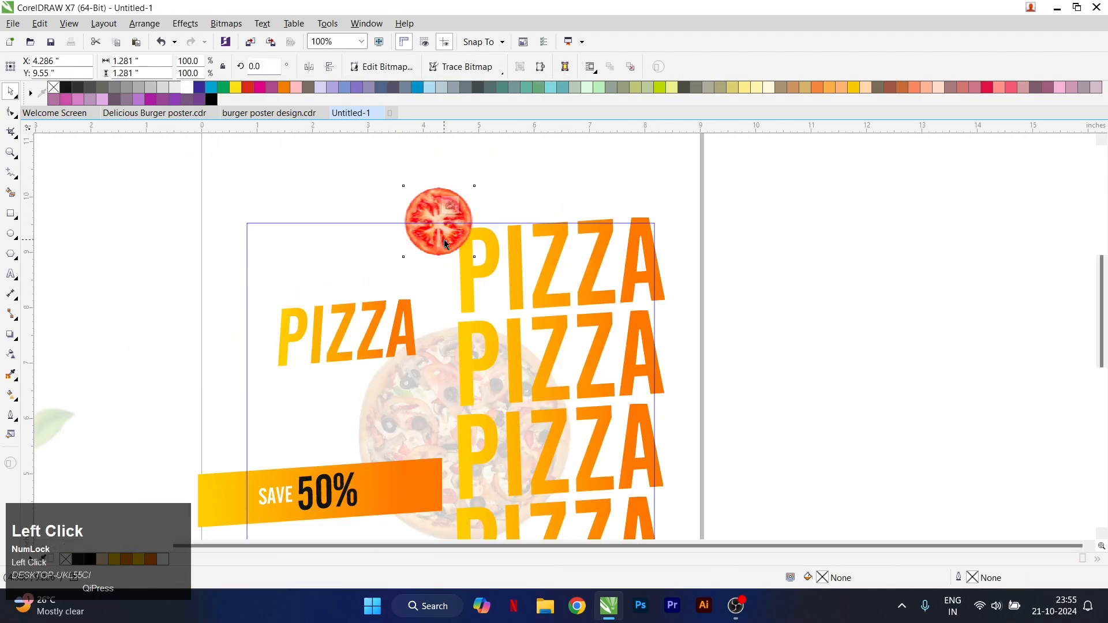
# Duplicate the blurred tomato slice, place the copy on the poster's right edge at about X 8.229, Y 5.415 inches, and finish editing the PowerClip
pyautogui.rightClick(445, 239)
pyautogui.click(519, 389)
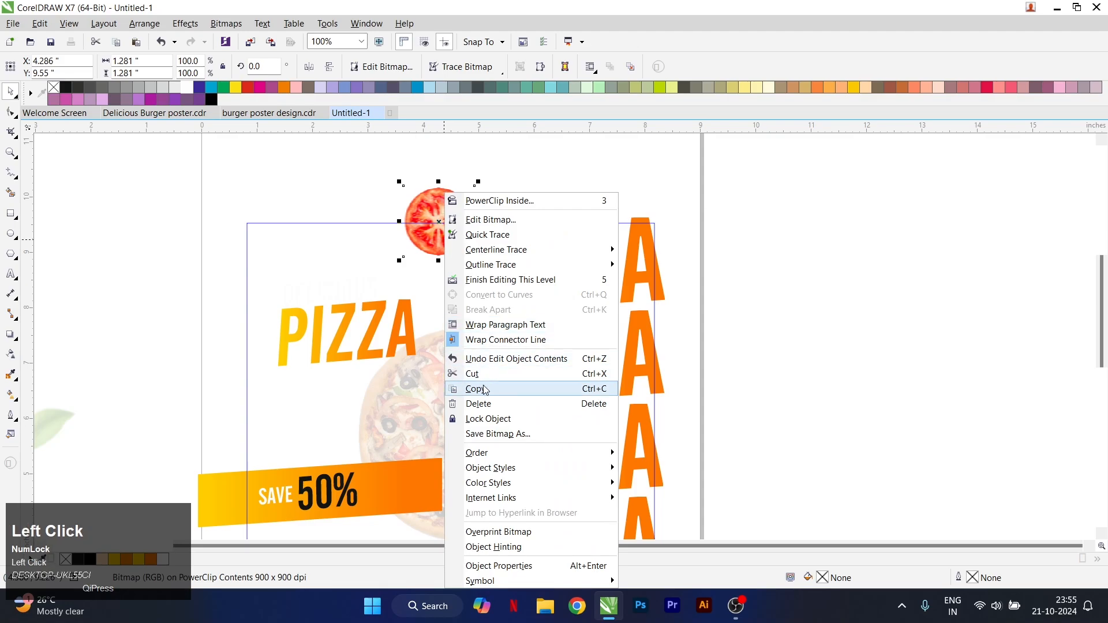
pyautogui.rightClick(518, 177)
pyautogui.click(547, 262)
pyautogui.moveTo(441, 213); pyautogui.dragTo(666, 451)
pyautogui.press('s')
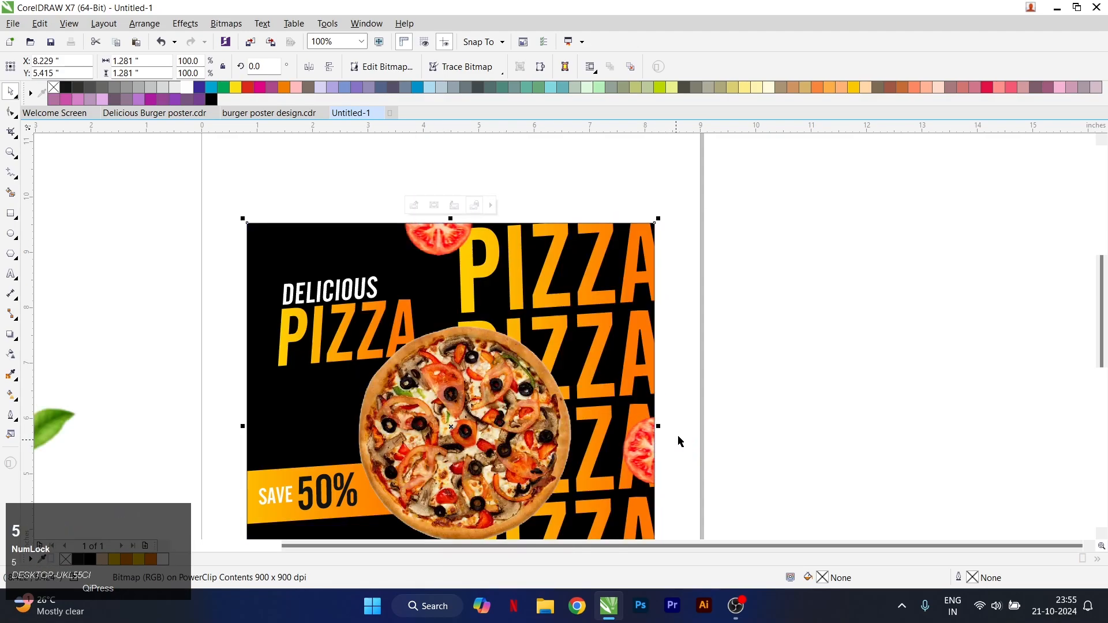
# Shift the right-edge tomato slice slightly further into the poster within the PowerClip contents and finish editing
pyautogui.click(684, 289)
pyautogui.scroll(-2, 686, 289)
pyautogui.doubleClick(648, 369)
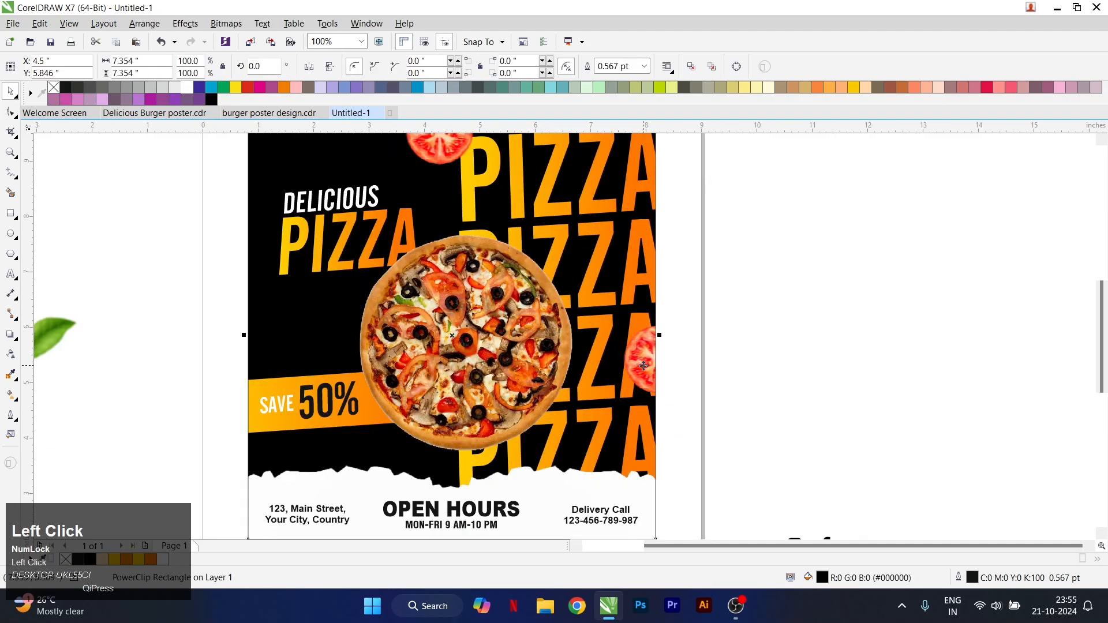
pyautogui.moveTo(675, 370); pyautogui.dragTo(669, 370)
pyautogui.press('5')
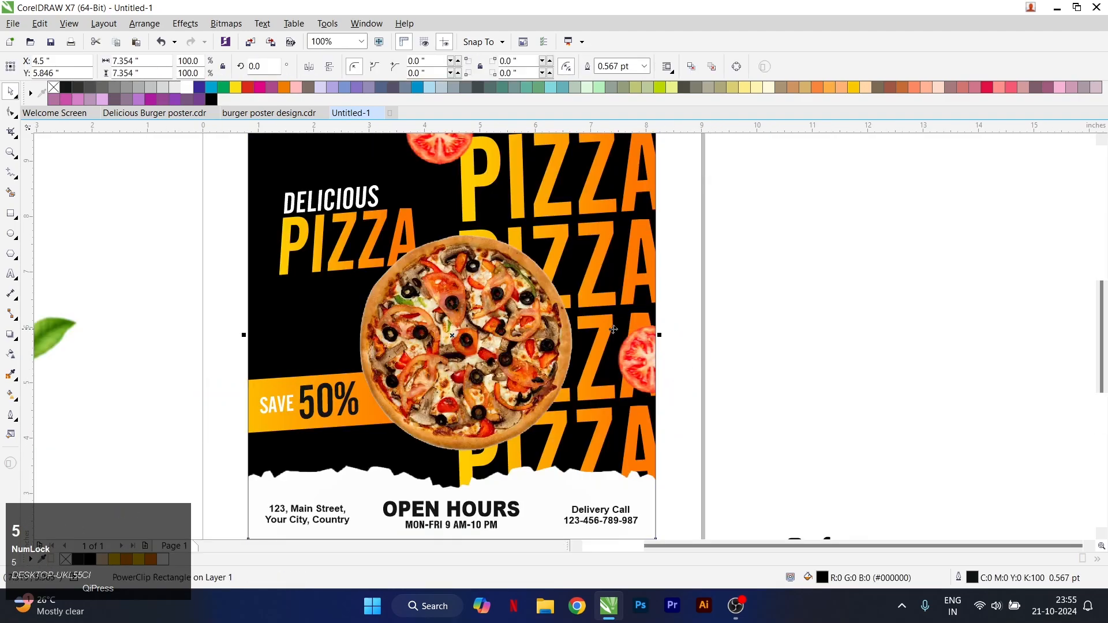
# Move the leaf onto the poster just above the SAVE 50% banner, bring it to the front and shrink it to about 1.248 inches wide
pyautogui.scroll(-1, 585, 330)
pyautogui.scroll(1, 324, 333)
pyautogui.moveTo(307, 345); pyautogui.dragTo(571, 349)
pyautogui.scroll(1, 571, 349)
pyautogui.hotkey('shift', 'pageup')
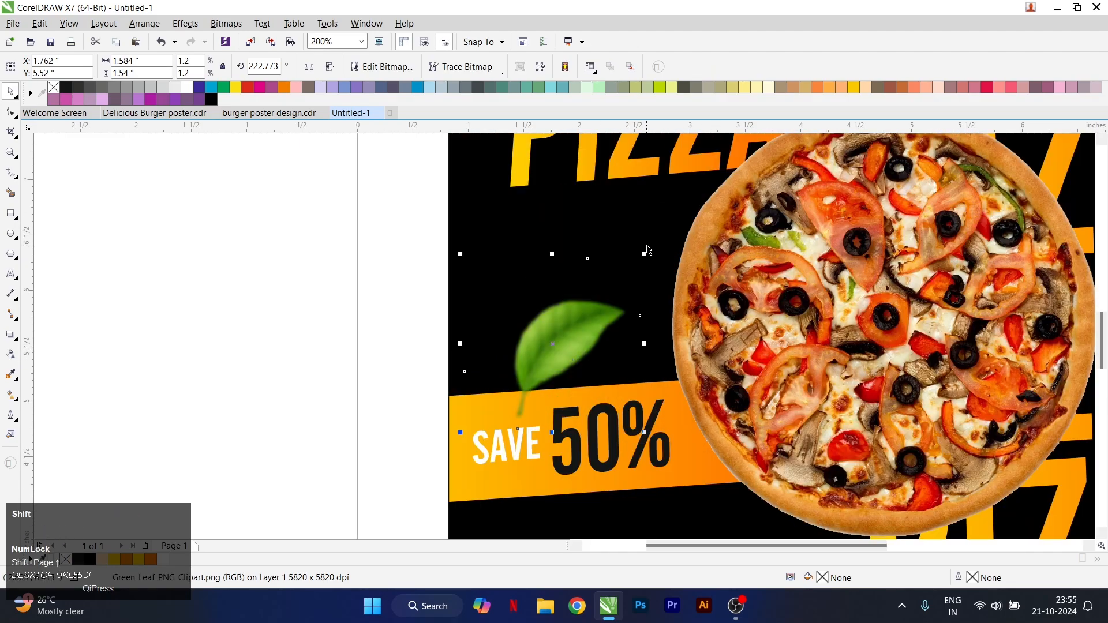
pyautogui.moveTo(644, 254); pyautogui.dragTo(606, 291)
pyautogui.moveTo(537, 366); pyautogui.dragTo(544, 354)
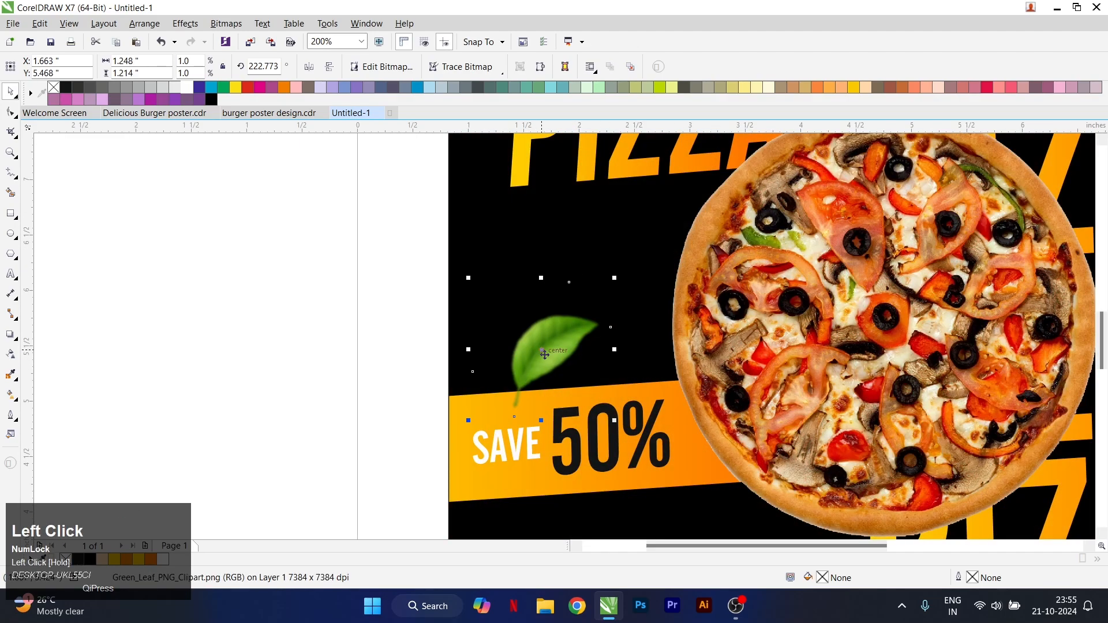
# Remove the outline from the poster's PowerClip rectangle
pyautogui.click(459, 292)
pyautogui.rightClick(254, 252)
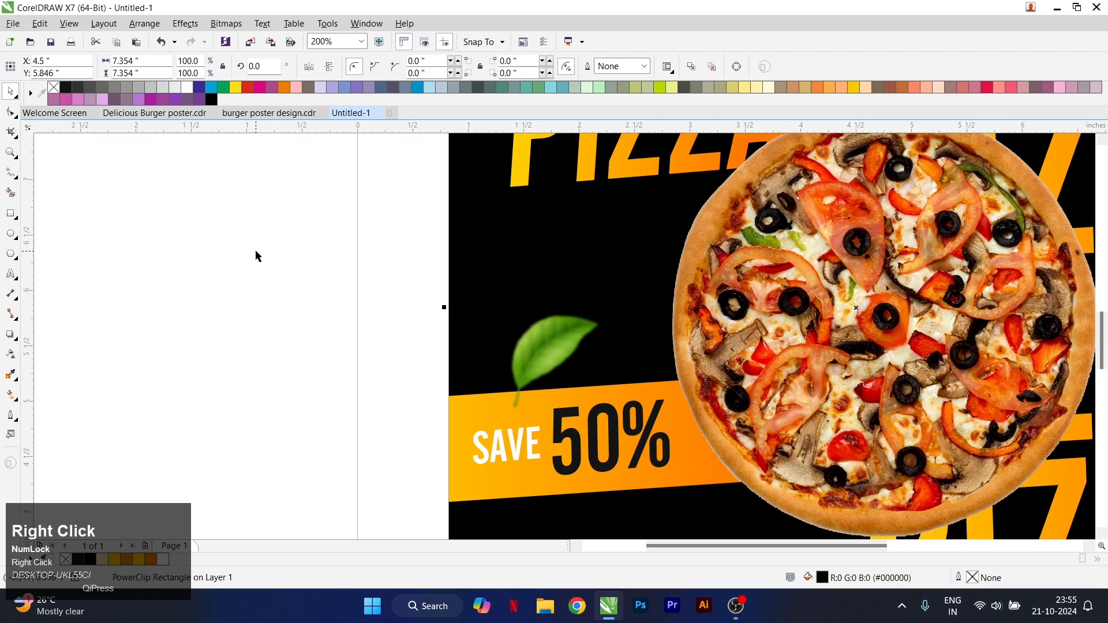
pyautogui.scroll(-1, 520, 314)
# Duplicate the leaf above the SAVE banner and move the copy onto the upper-right PIZZA lettering
pyautogui.click(535, 332)
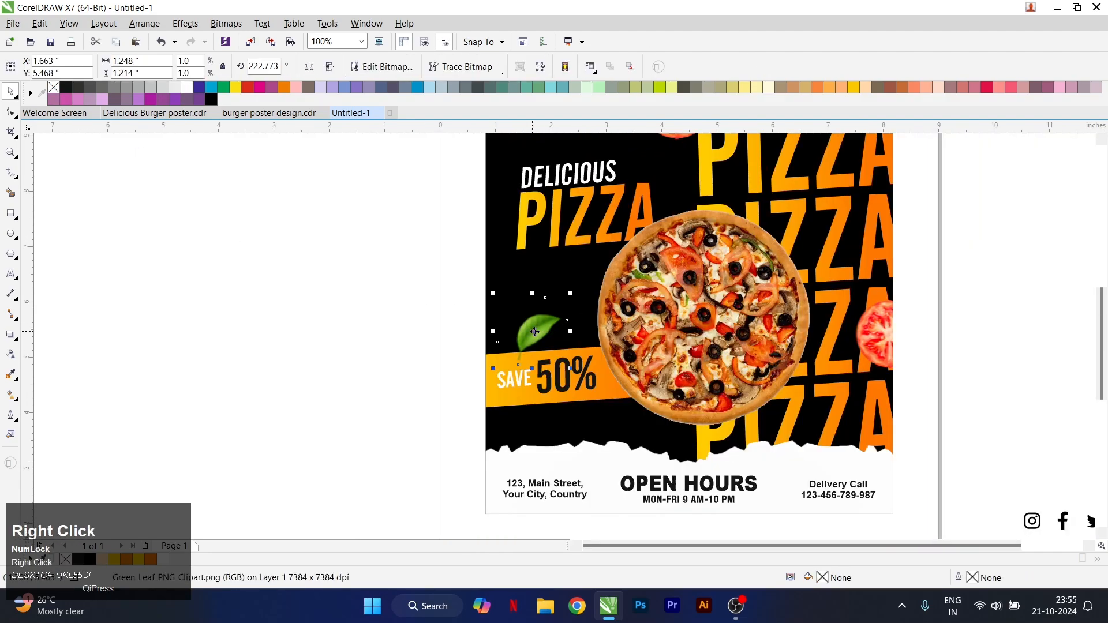
pyautogui.rightClick(535, 331)
pyautogui.click(551, 384)
pyautogui.rightClick(413, 350)
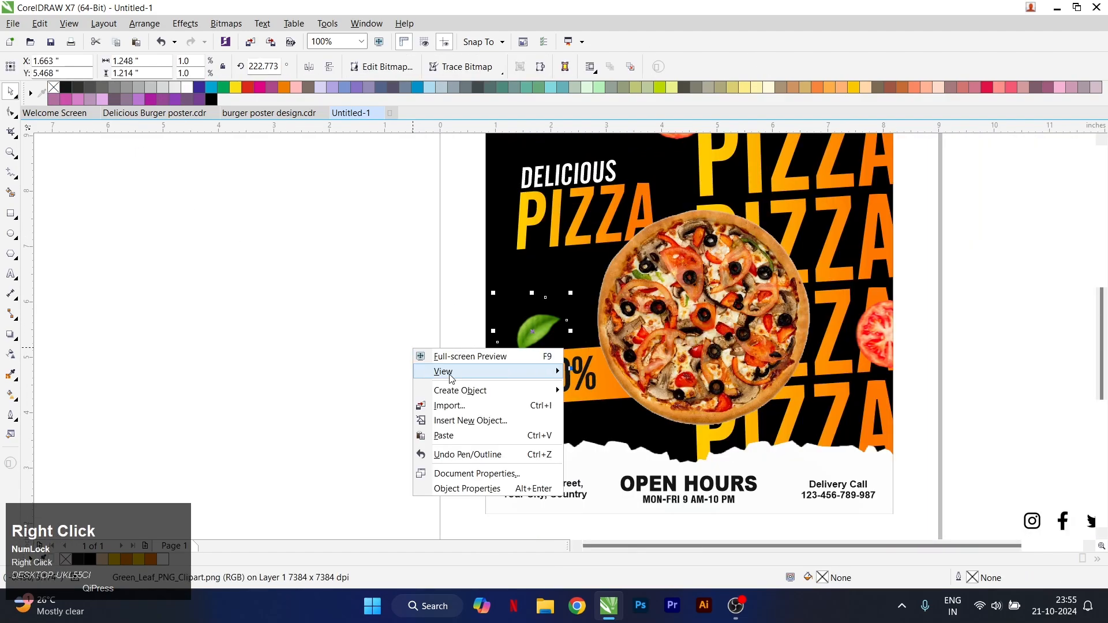
pyautogui.click(458, 435)
pyautogui.moveTo(536, 332); pyautogui.dragTo(857, 173)
# Mirror the copied leaf horizontally, enlarge it to about 1.516 inches wide and place it near the pizza's upper-right edge
pyautogui.click(311, 68)
pyautogui.scroll(-1, 462, 257)
pyautogui.scroll(1, 657, 214)
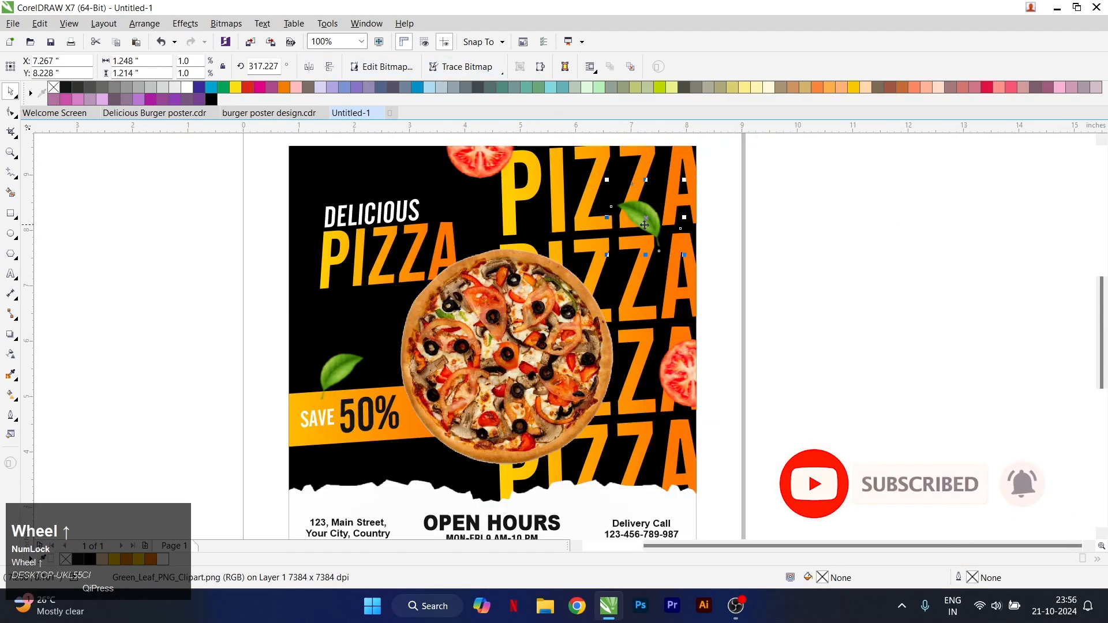
pyautogui.moveTo(645, 225); pyautogui.dragTo(674, 276)
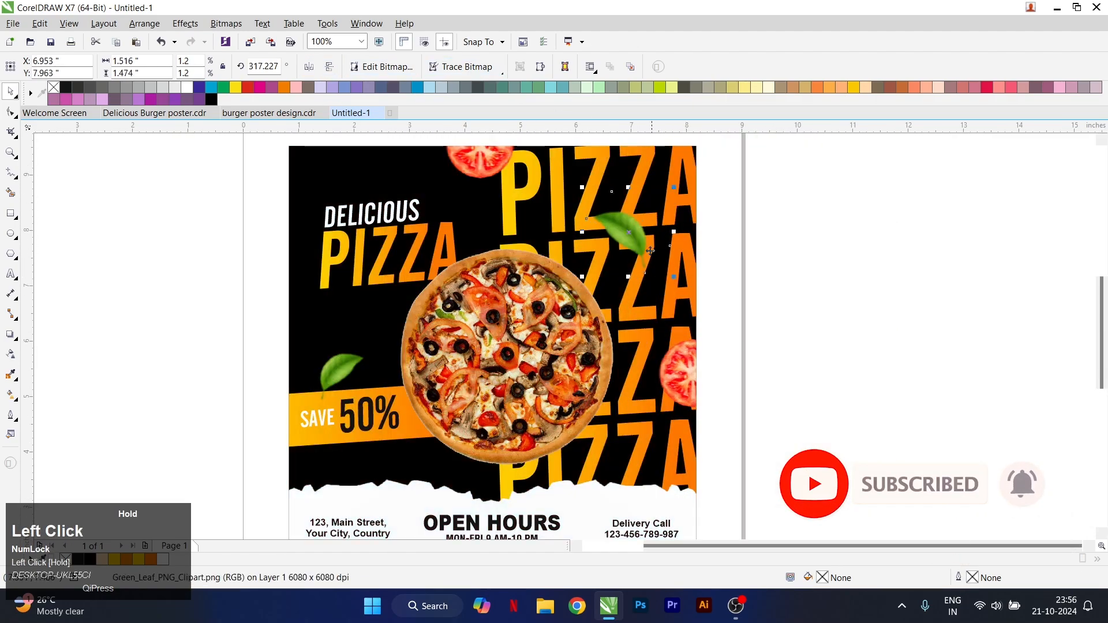
pyautogui.moveTo(635, 240); pyautogui.dragTo(637, 241)
# Paste another leaf and place it, mirrored horizontally, at the poster's lower-right edge just above the torn paper
pyautogui.rightClick(798, 263)
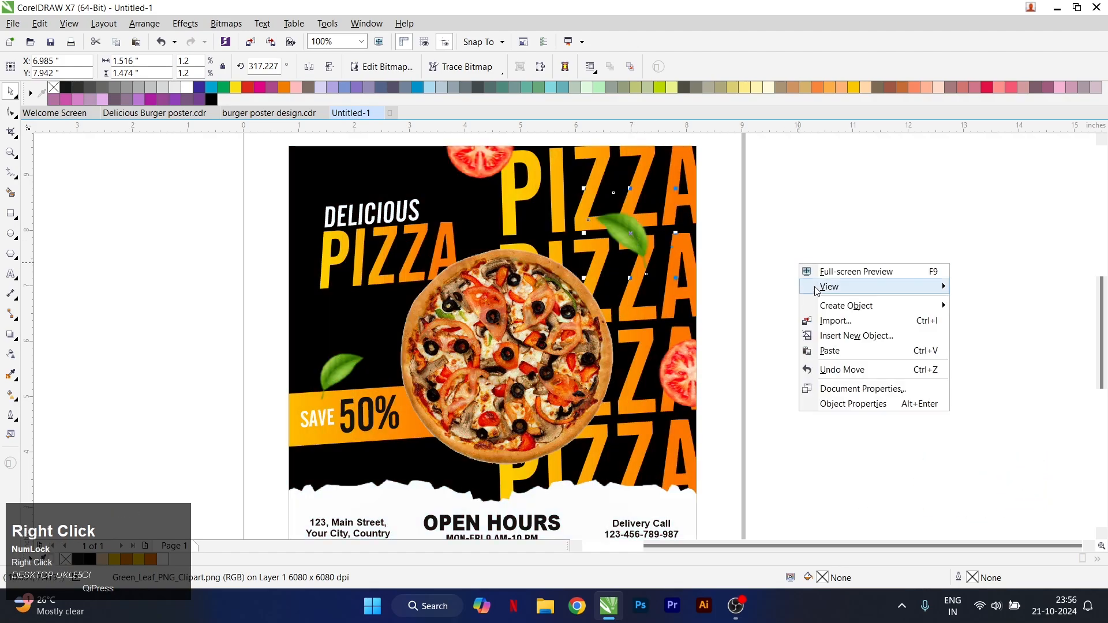
pyautogui.click(834, 352)
pyautogui.moveTo(347, 361); pyautogui.dragTo(701, 461)
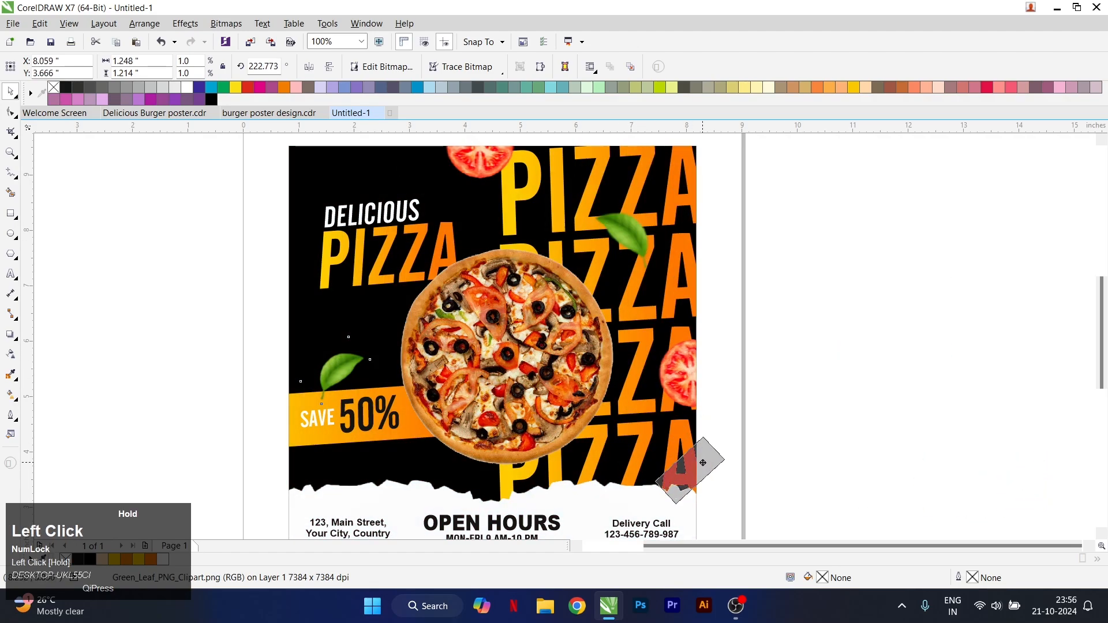
pyautogui.rightClick(701, 460)
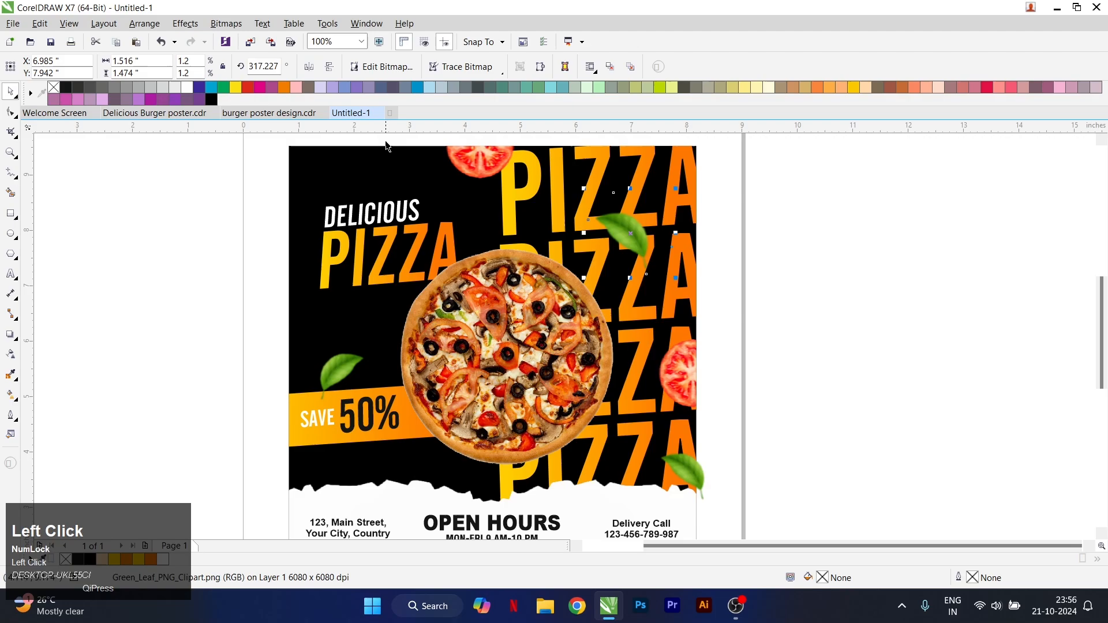
# Mirror the upper-right leaf horizontally and shift it to about X 6.828, Y 8.025 inches
pyautogui.click(309, 72)
pyautogui.moveTo(634, 231); pyautogui.dragTo(625, 226)
# Resize the lower-right leaf to about 1.457 inches wide and place it inside the poster frame as PowerClip contents
pyautogui.scroll(-1, 667, 235)
pyautogui.scroll(2, 694, 353)
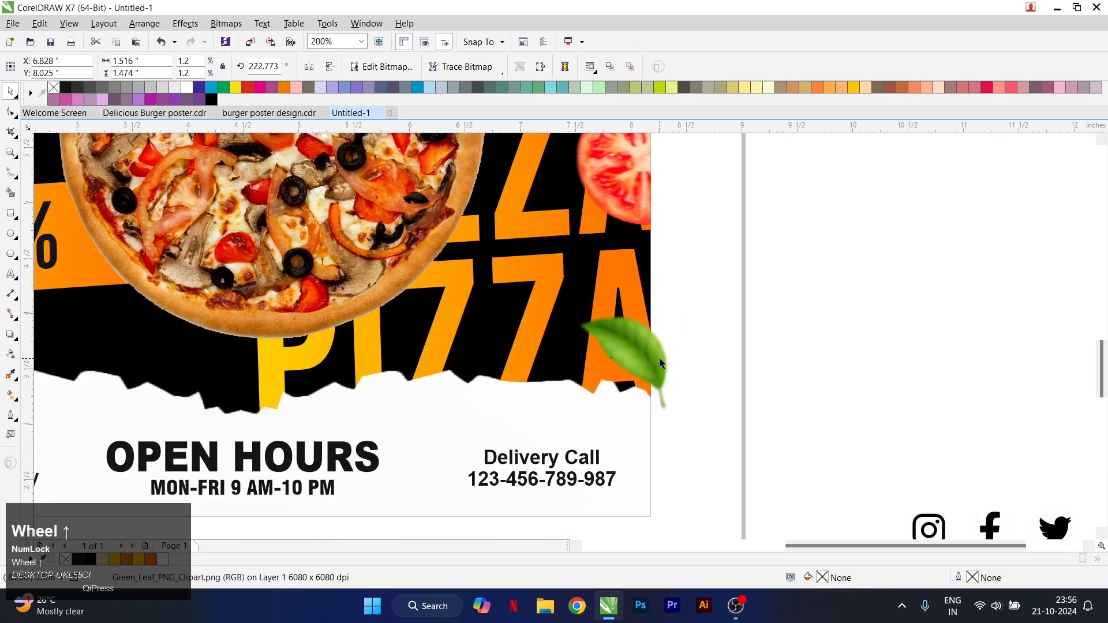
pyautogui.moveTo(709, 422); pyautogui.dragTo(709, 420)
pyautogui.rightClick(616, 330)
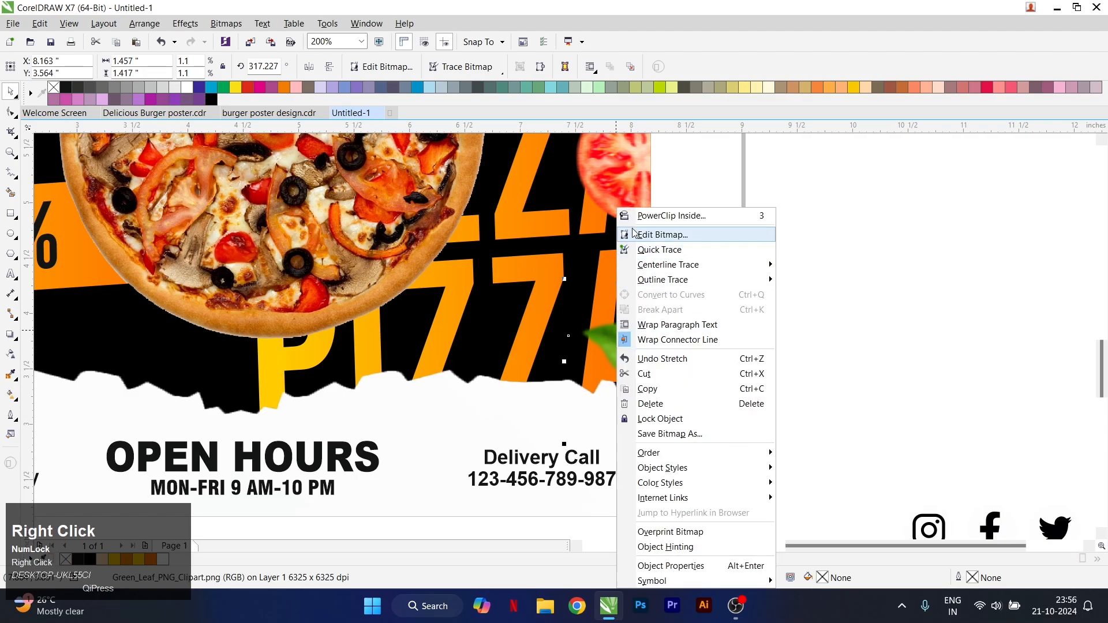
pyautogui.click(647, 216)
pyautogui.click(600, 254)
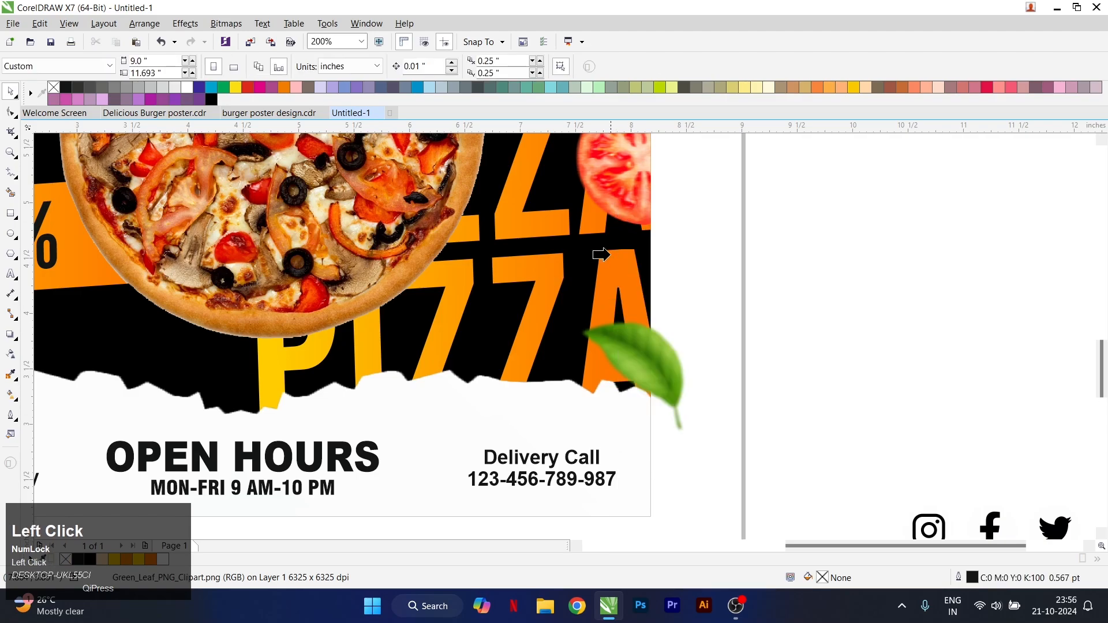
# Edit the PowerClip contents to shift the lower-right leaf inward to about X 7.976, Y 3.642 inches, and finish editing
pyautogui.rightClick(638, 350)
pyautogui.click(675, 238)
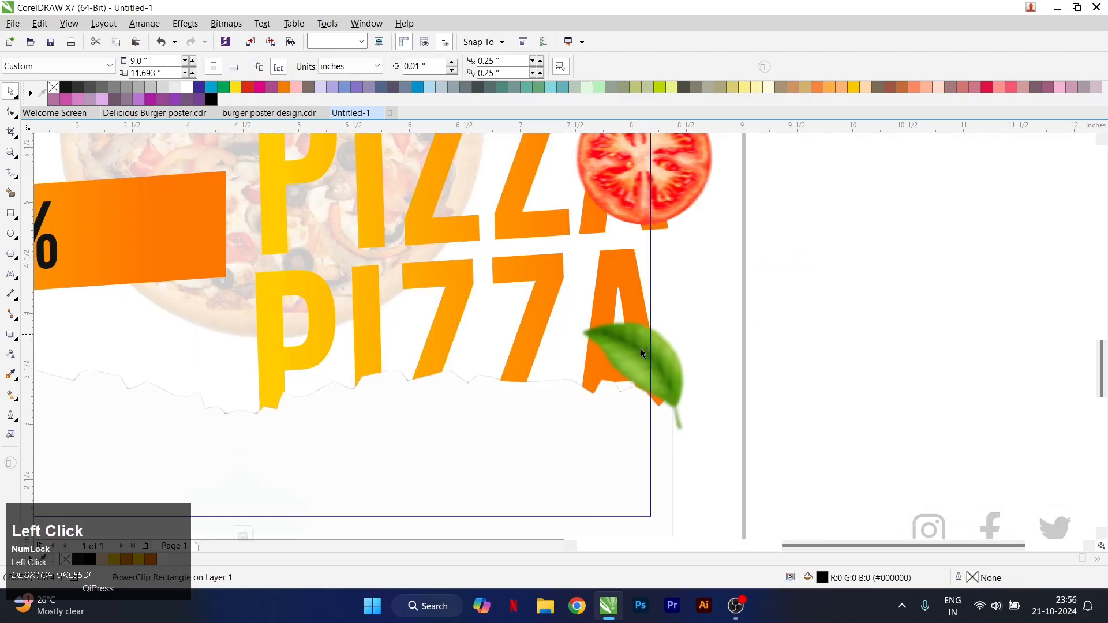
pyautogui.moveTo(637, 368); pyautogui.dragTo(661, 373)
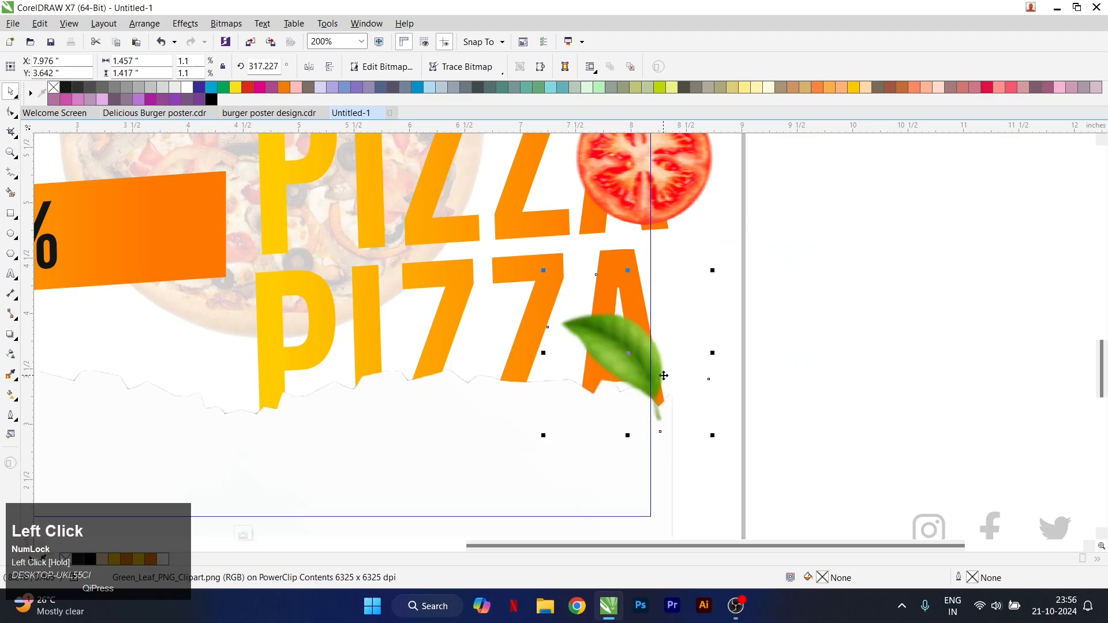
pyautogui.press('5')
# Move the right-edge tomato slice slightly upward within the PowerClip contents and finish editing
pyautogui.scroll(-2, 661, 377)
pyautogui.scroll(1, 671, 291)
pyautogui.doubleClick(664, 331)
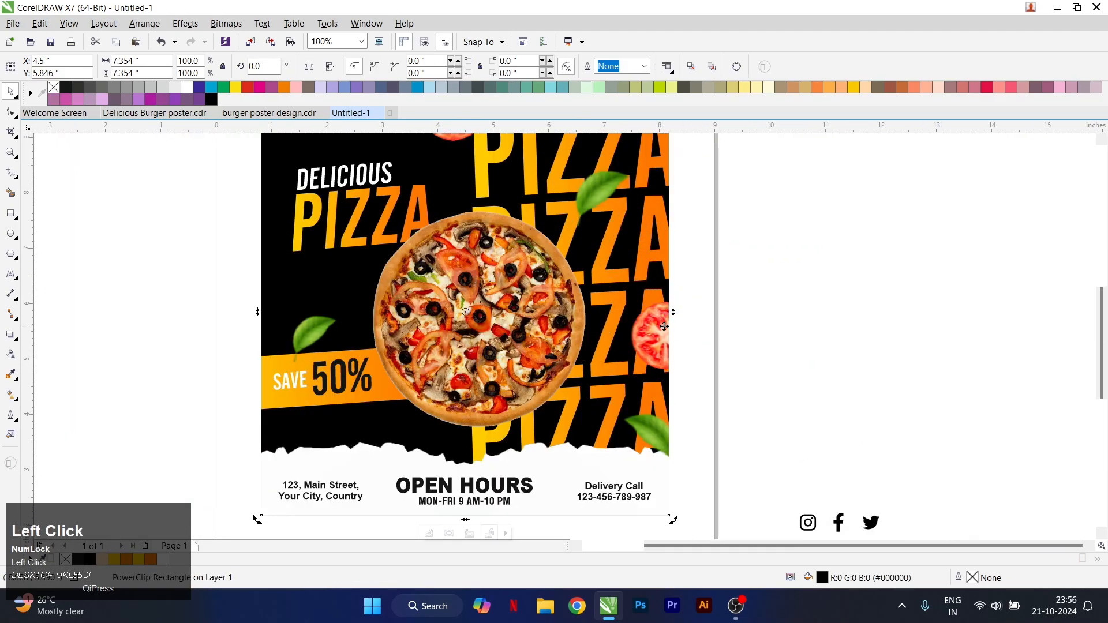
pyautogui.moveTo(664, 332); pyautogui.dragTo(665, 323)
pyautogui.press('5')
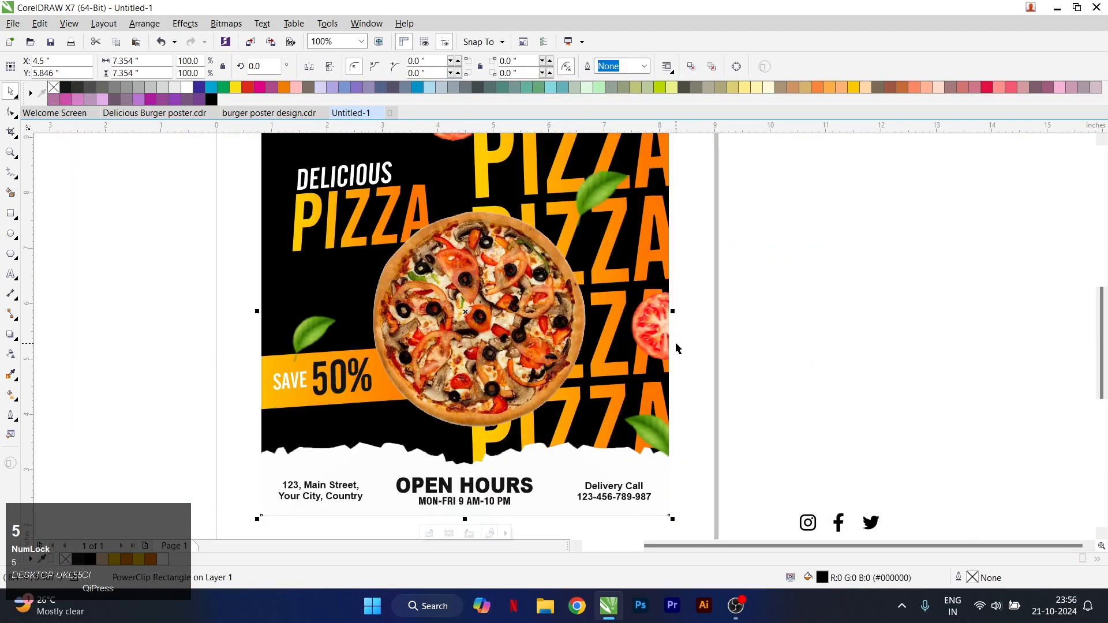
# Fine-tune the position of the leaf on the upper-right PIZZA lettering
pyautogui.scroll(-1, 673, 345)
pyautogui.scroll(1, 635, 264)
pyautogui.click(621, 306)
pyautogui.moveTo(584, 316); pyautogui.dragTo(579, 322)
pyautogui.moveTo(632, 263); pyautogui.dragTo(637, 266)
# Move the social media icon group to the poster's upper-right corner, in front of the lettering, and shrink it to about 0.896 inches wide
pyautogui.scroll(-1, 611, 271)
pyautogui.moveTo(821, 391); pyautogui.dragTo(635, 248)
pyautogui.scroll(3, 635, 251)
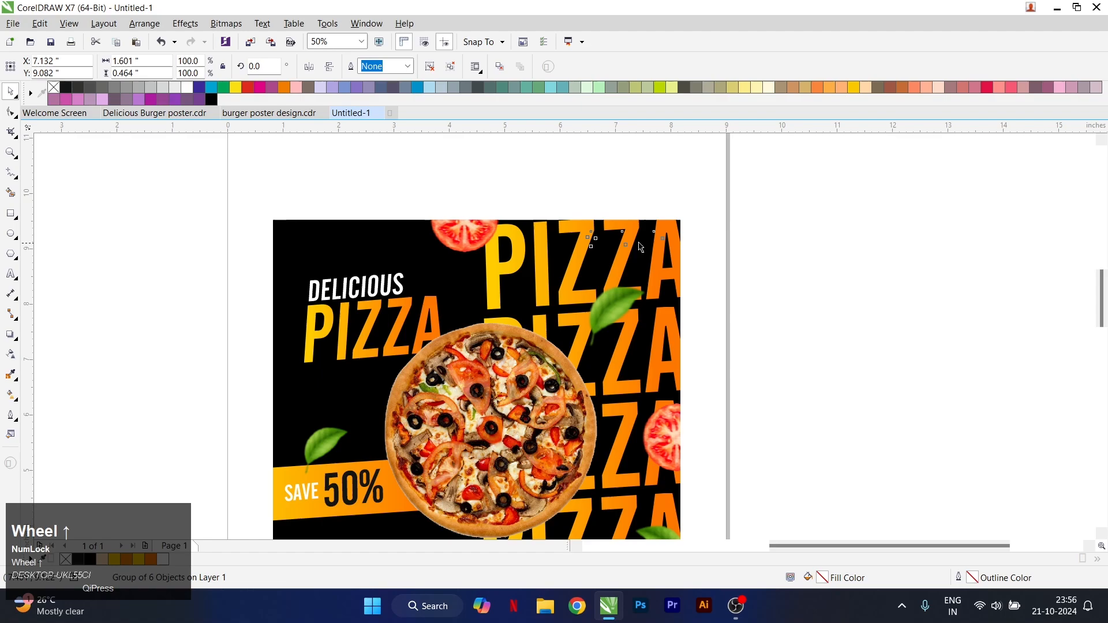
pyautogui.moveTo(698, 275); pyautogui.dragTo(666, 250)
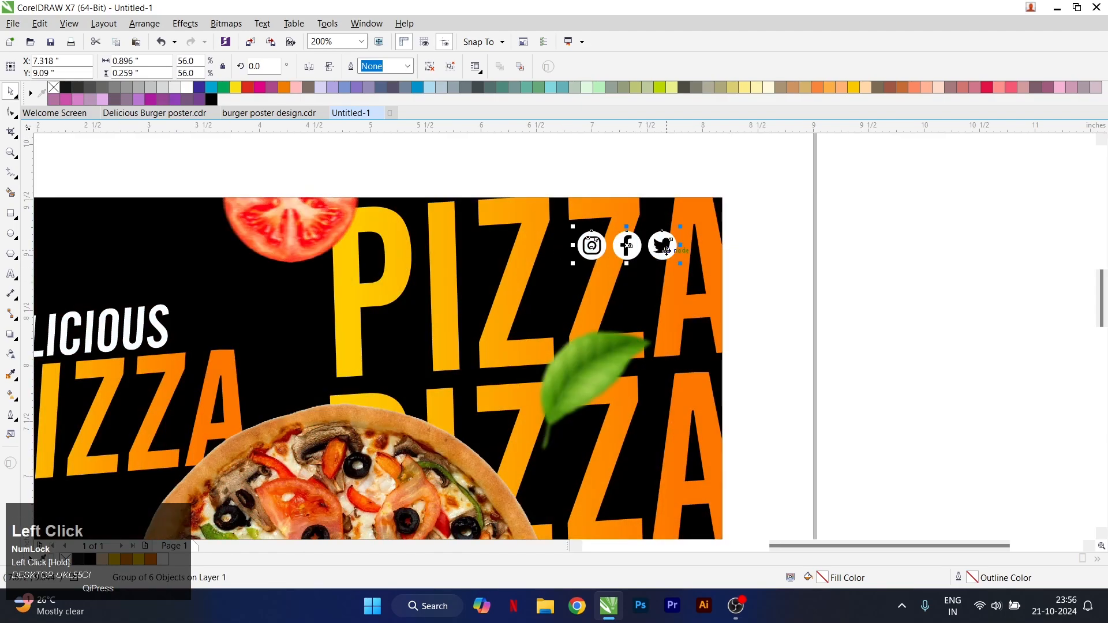
pyautogui.click(792, 253)
pyautogui.scroll(-2, 745, 241)
pyautogui.scroll(1, 613, 291)
pyautogui.click(641, 259)
pyautogui.scroll(-1, 641, 263)
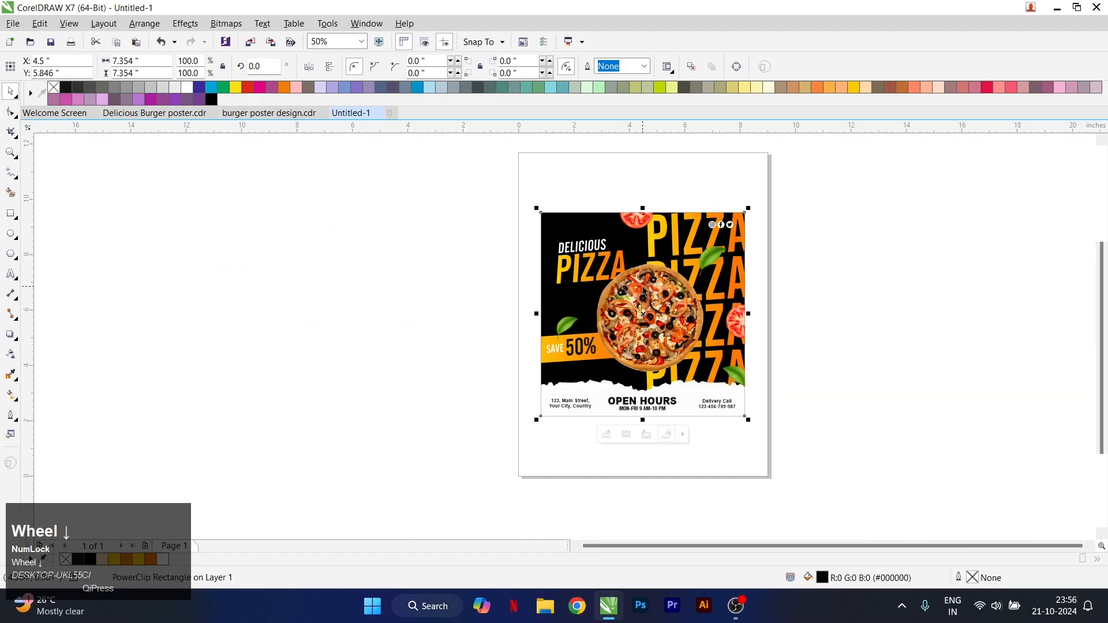
pyautogui.rightClick(648, 295)
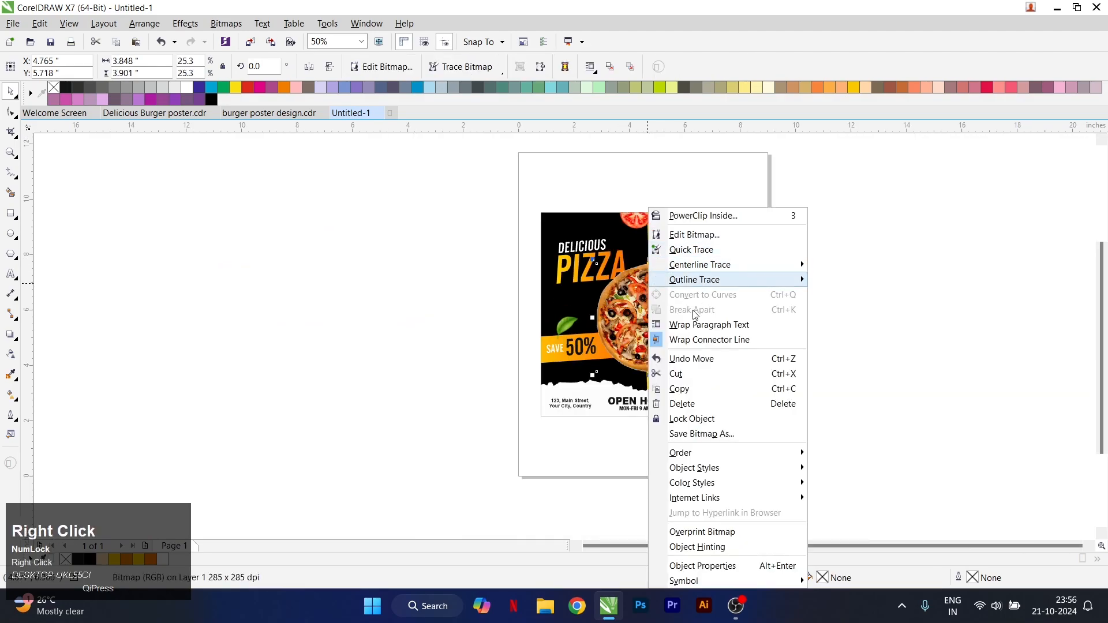
pyautogui.click(599, 264)
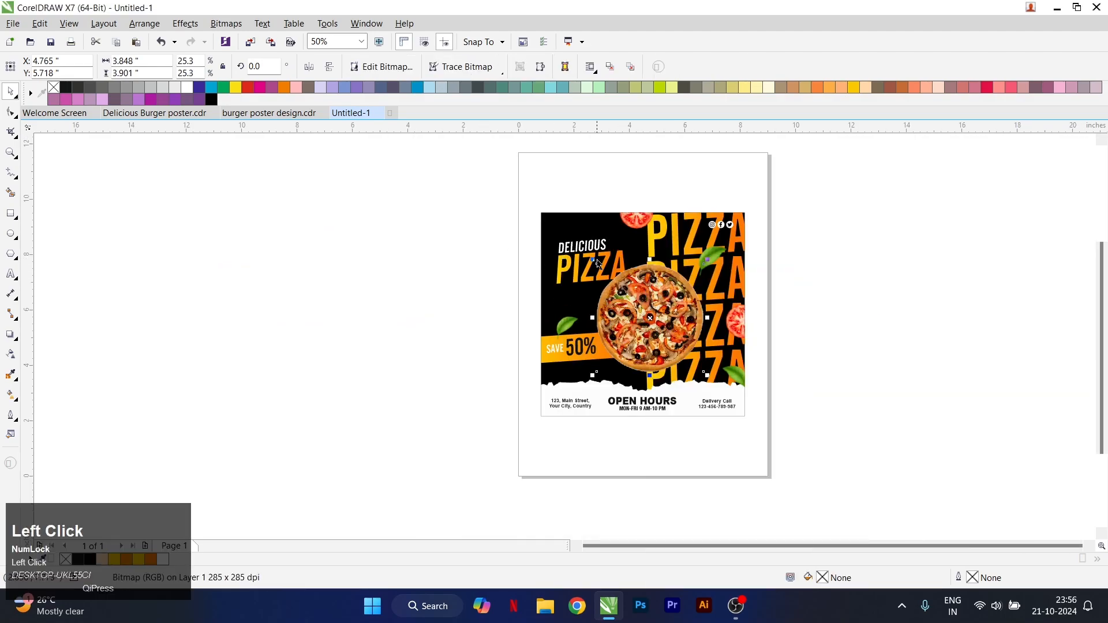
# Edit the poster's PowerClip contents and draw a 5-inch circle beside the poster, filled orange (C0 M60 Y100 K0) without an outline
pyautogui.rightClick(623, 244)
pyautogui.click(642, 235)
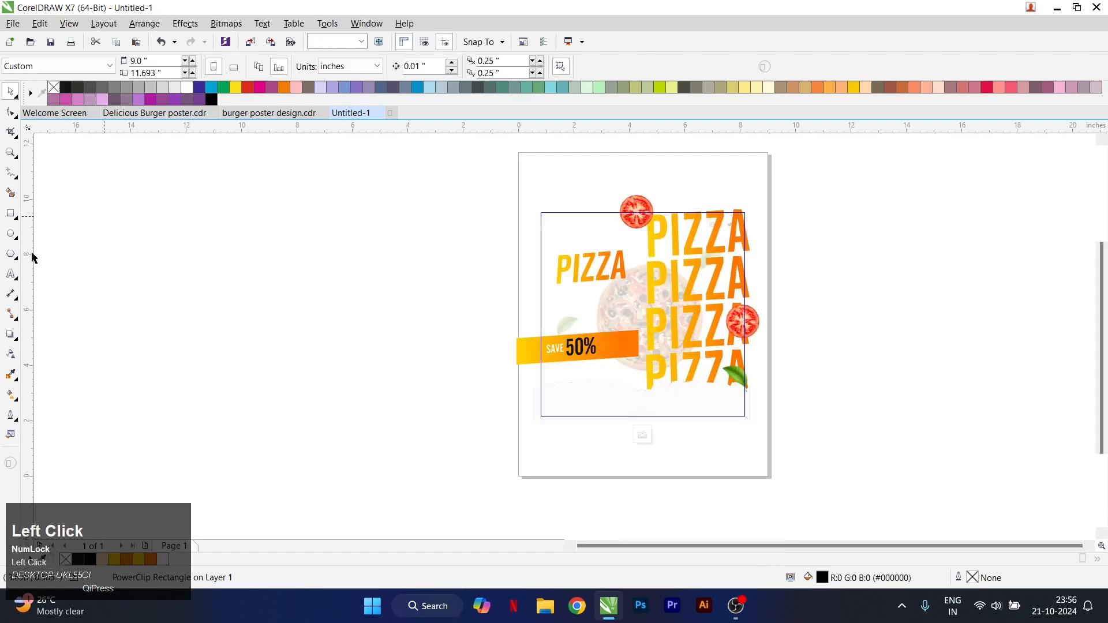
pyautogui.click(10, 233)
pyautogui.moveTo(420, 250); pyautogui.dragTo(560, 381)
pyautogui.hotkey('ctrl', 'space')
pyautogui.click(283, 88)
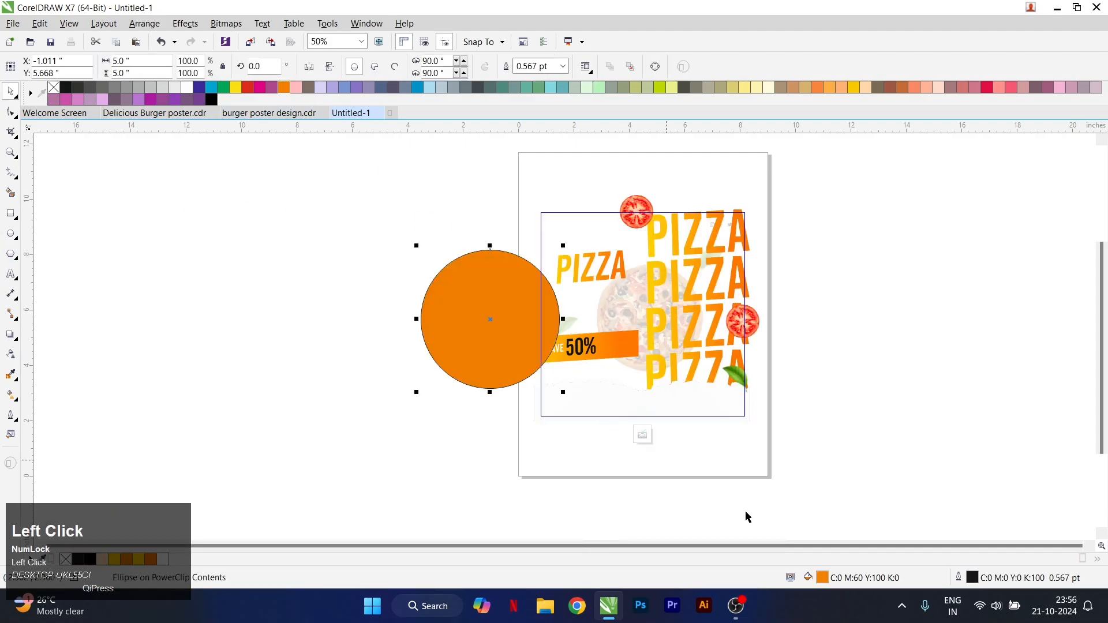
# Change the circle's uniform fill to a brighter orange in the RGB model, #FF7700
pyautogui.doubleClick(829, 579)
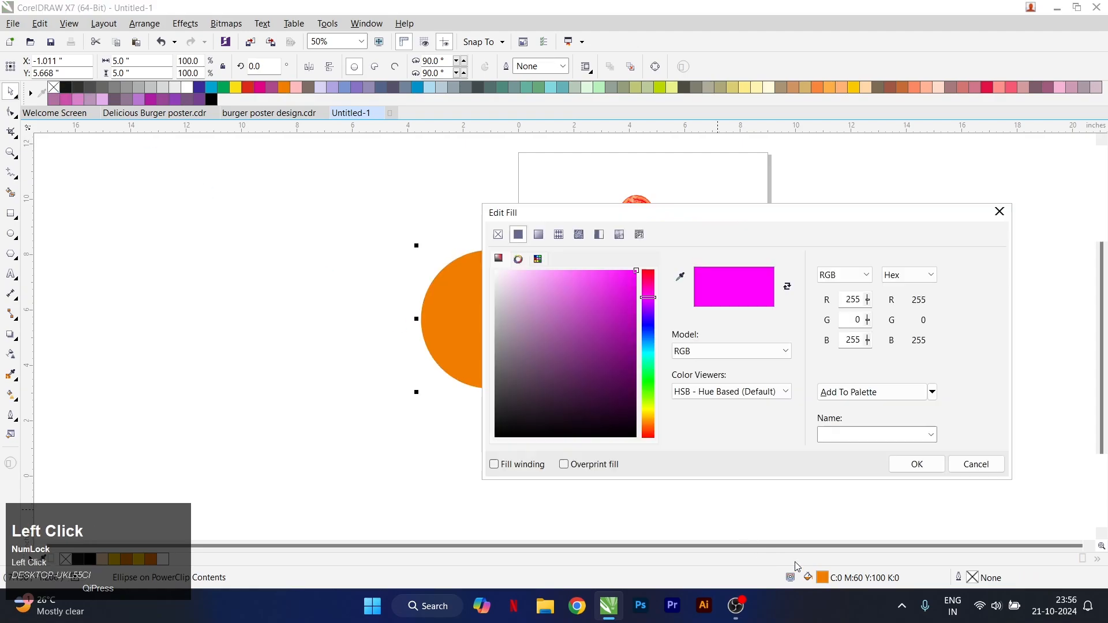
pyautogui.click(731, 351)
pyautogui.click(693, 377)
pyautogui.click(636, 271)
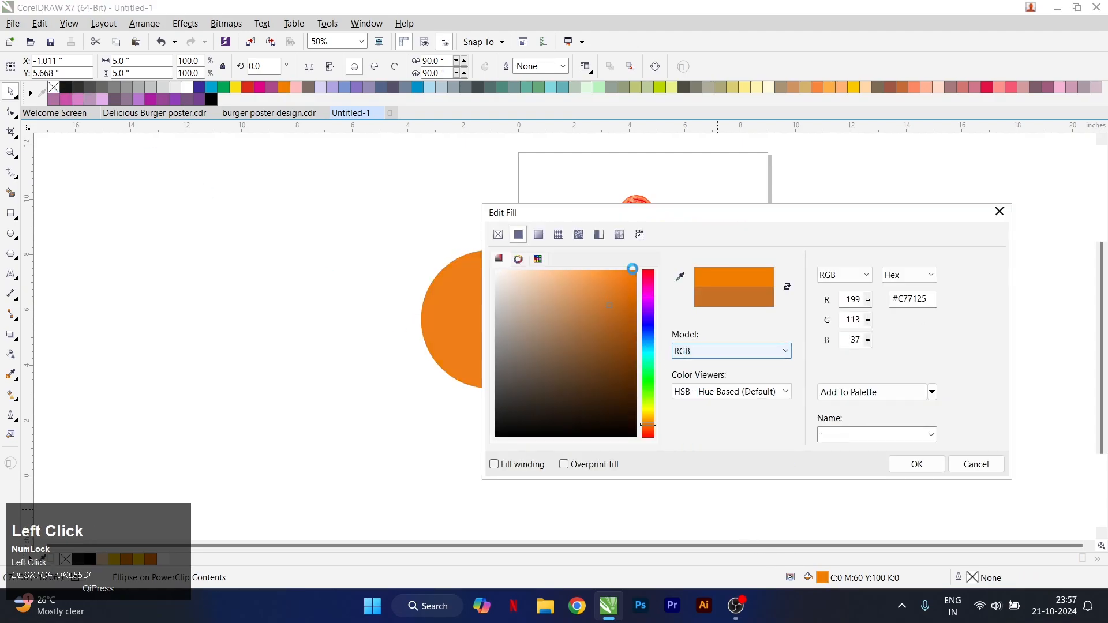
pyautogui.click(917, 465)
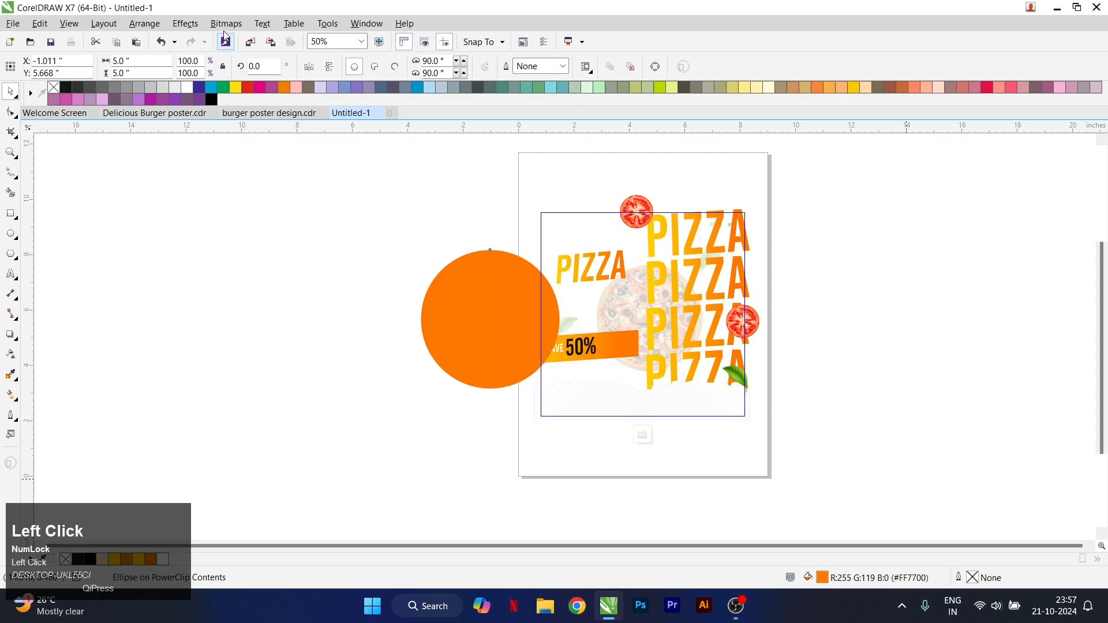
# Give the orange circle an elliptical fountain transparency fading out from its center and convert it to a bitmap
pyautogui.click(10, 354)
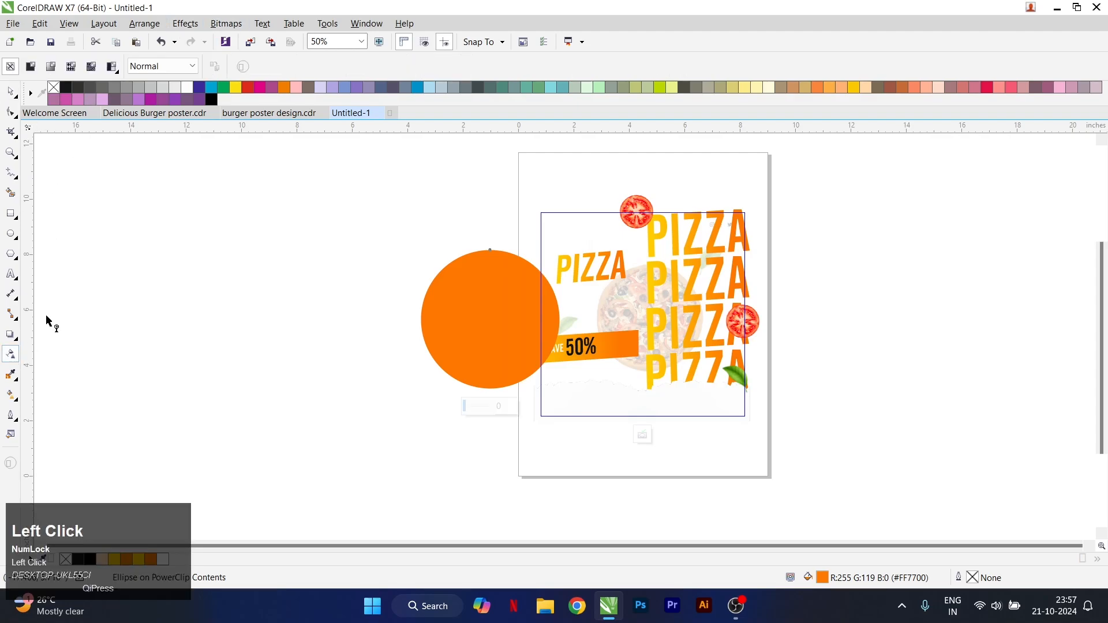
pyautogui.click(31, 66)
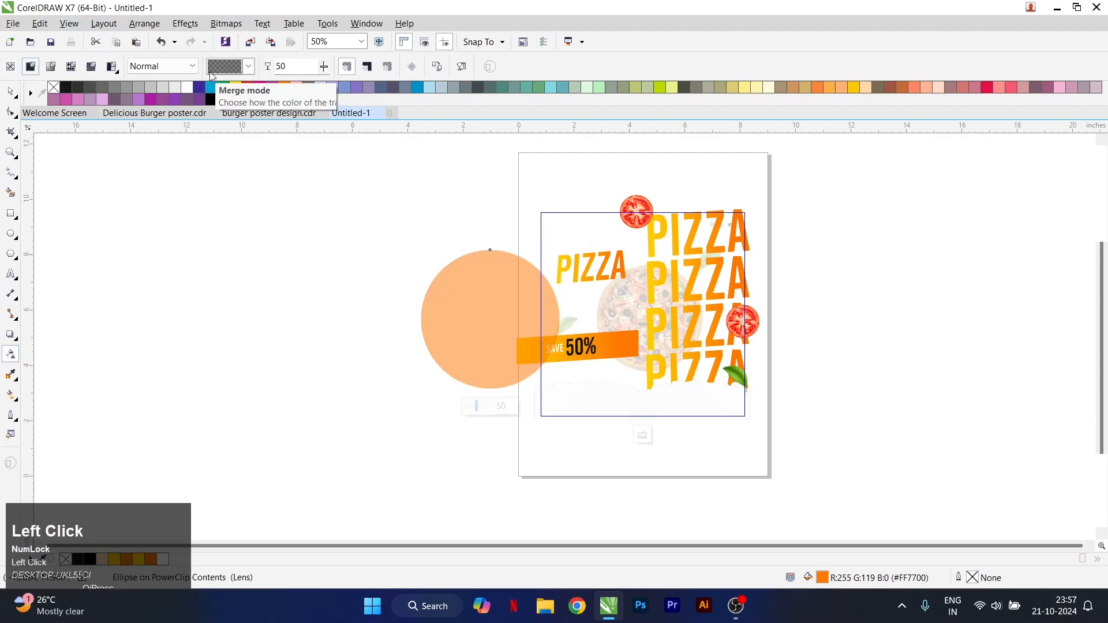
pyautogui.click(50, 66)
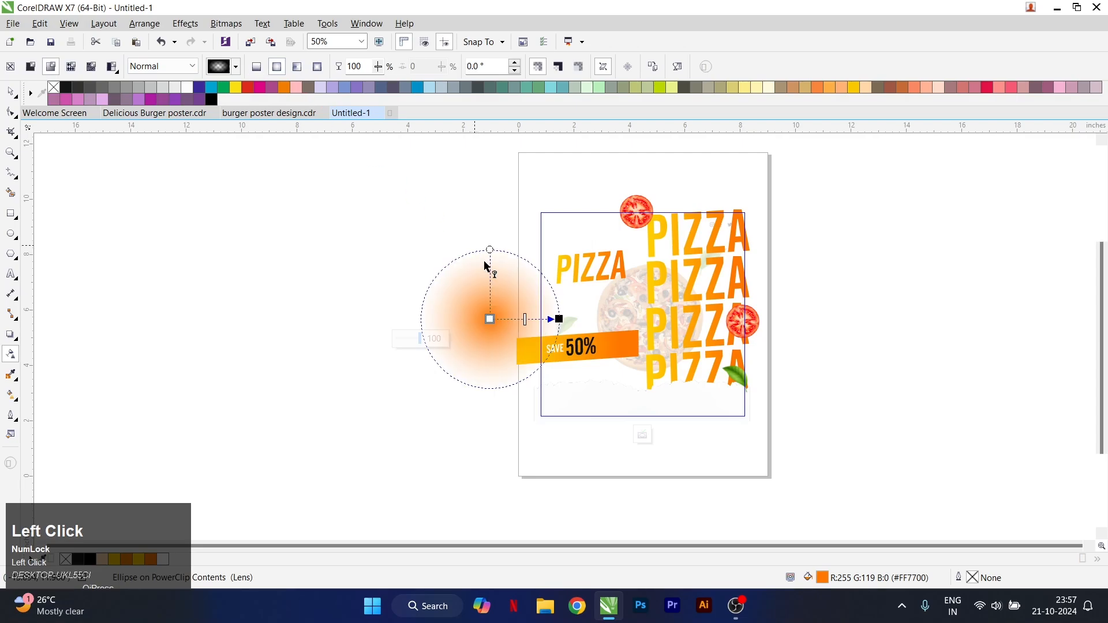
pyautogui.click(12, 91)
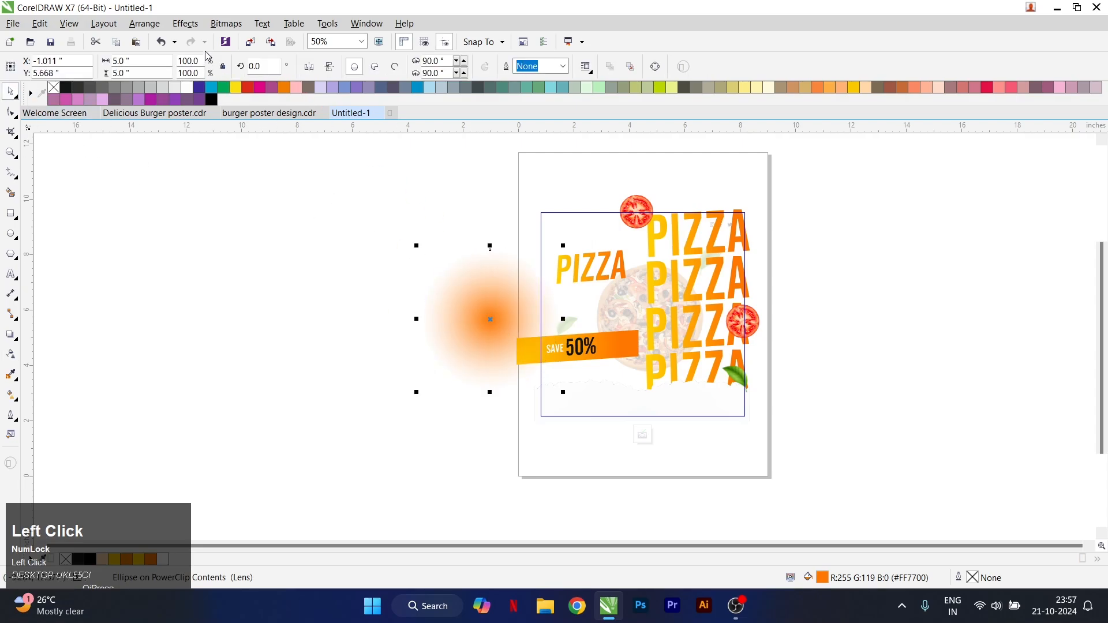
pyautogui.click(225, 23)
pyautogui.click(248, 39)
pyautogui.click(708, 398)
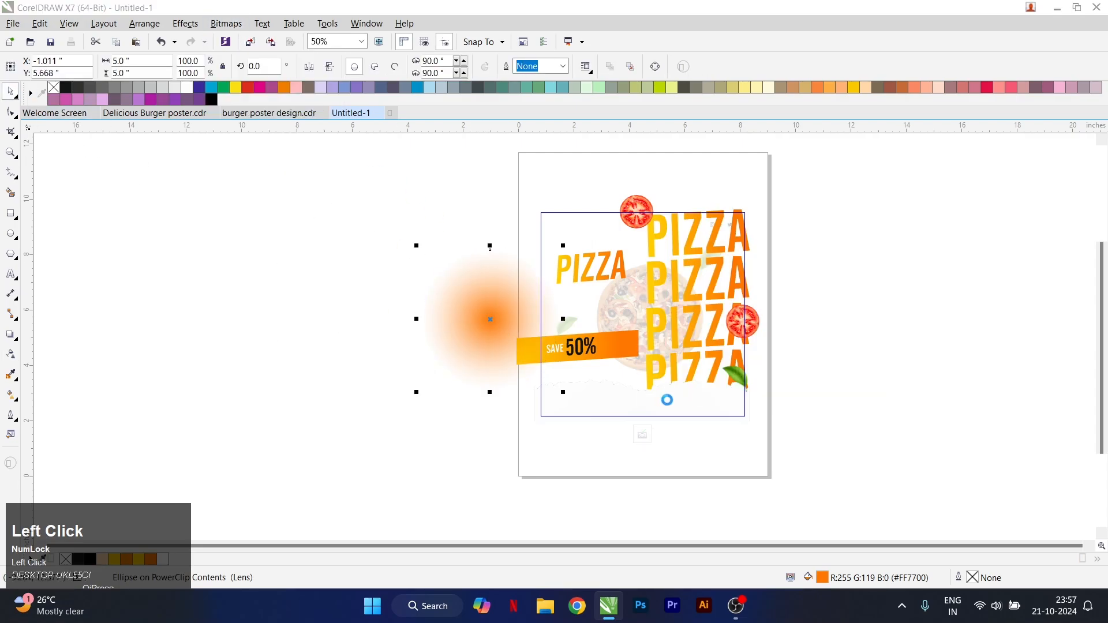
# Enlarge the orange glow to about 6.998 inches, move it onto the poster's upper-left corner, and finish editing the PowerClip
pyautogui.moveTo(563, 392); pyautogui.dragTo(628, 419)
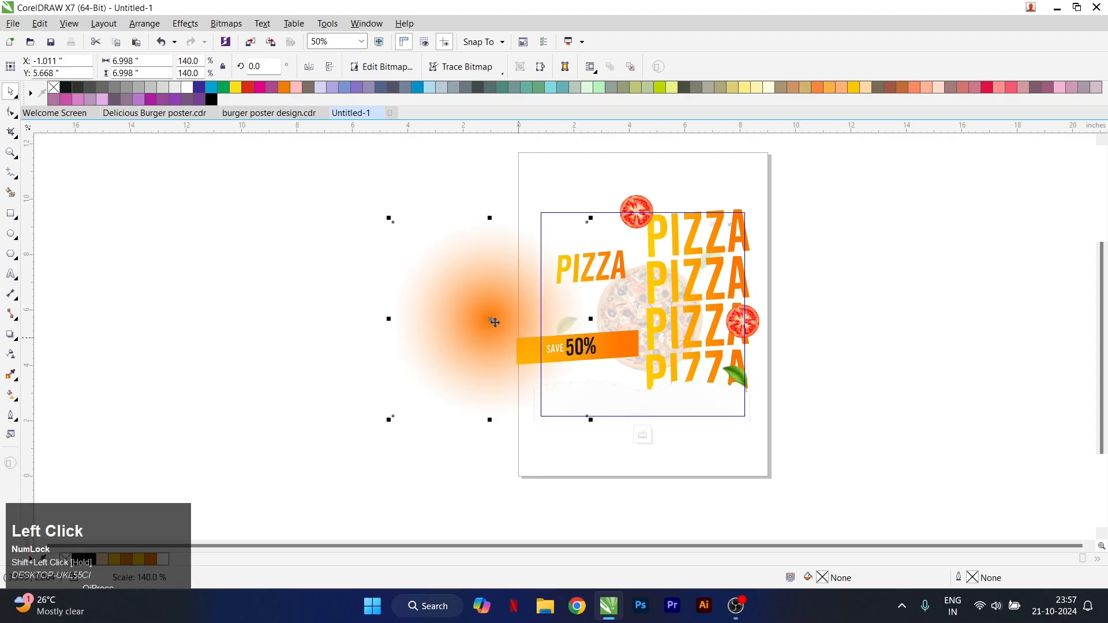
pyautogui.moveTo(496, 322); pyautogui.dragTo(558, 209)
pyautogui.press('5')
pyautogui.scroll(1, 613, 267)
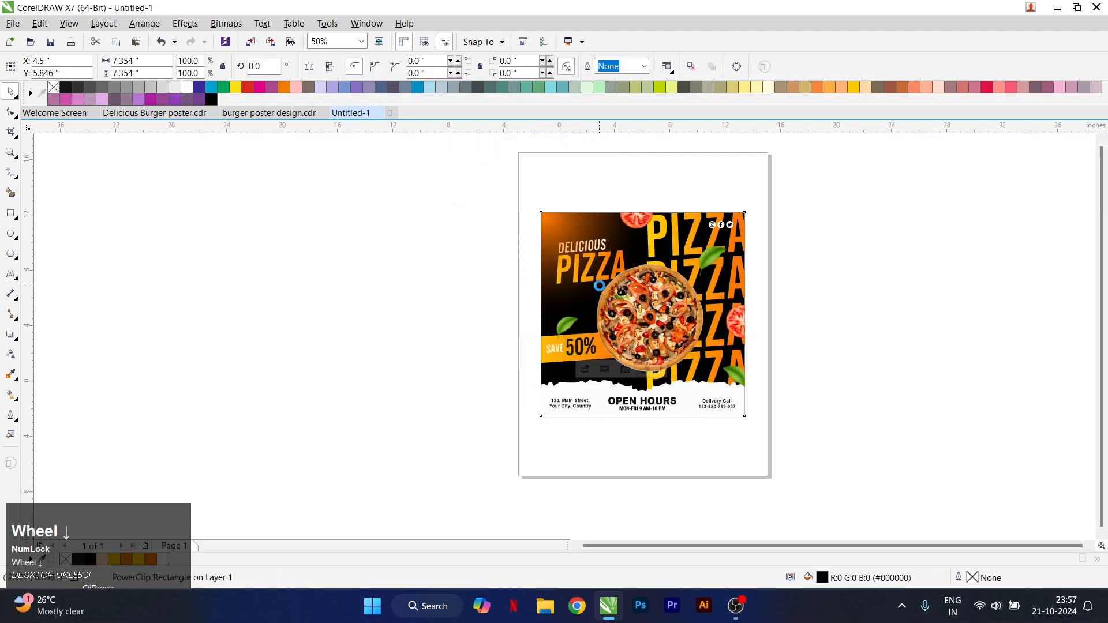
# Reopen the PowerClip contents, enlarge the orange glow to about 8.205 inches, and position it at about X 1.613, Y 8.982 inches
pyautogui.press('4')
pyautogui.click(551, 243)
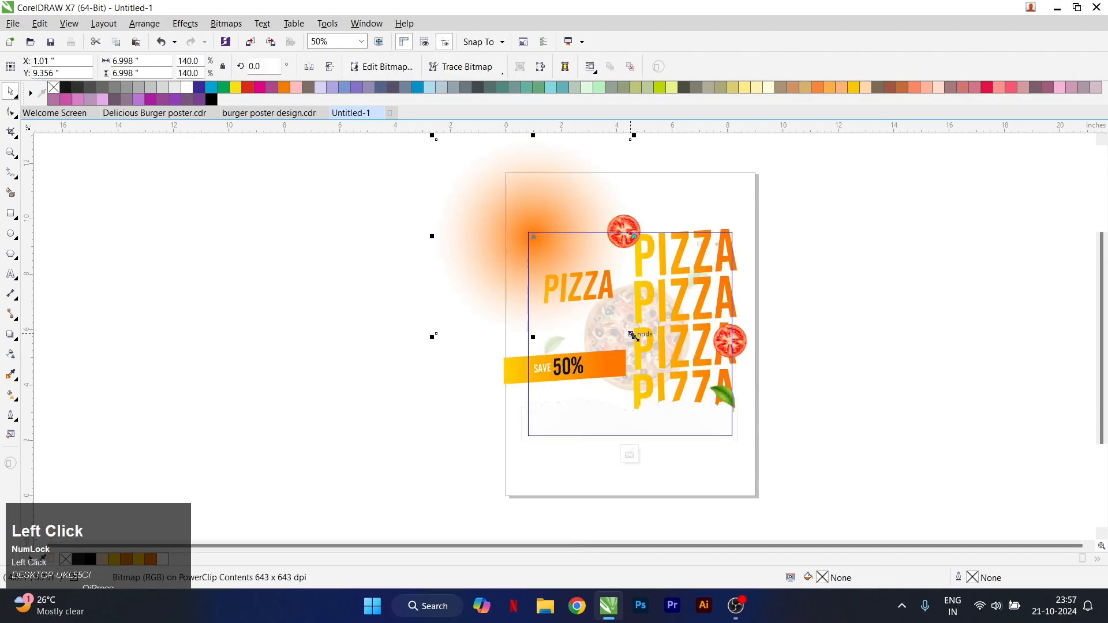
pyautogui.moveTo(634, 336); pyautogui.dragTo(685, 370)
pyautogui.hotkey('ctrl', 'z')
pyautogui.click(644, 335)
pyautogui.moveTo(565, 222); pyautogui.dragTo(565, 215)
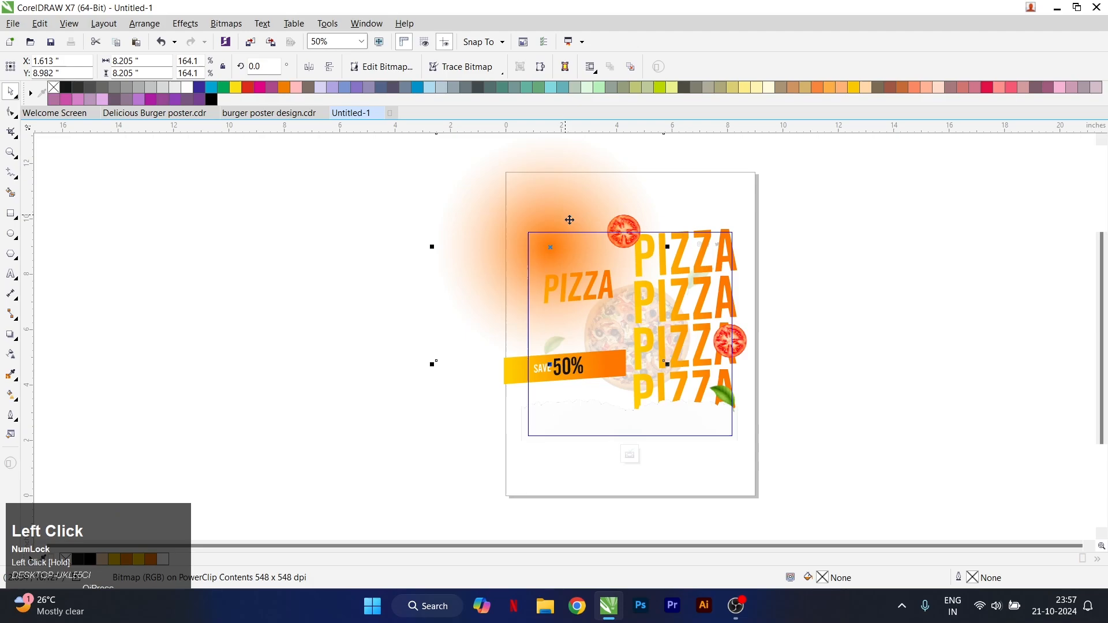
# Apply a uniform transparency of 30 to the orange glow
pyautogui.click(19, 357)
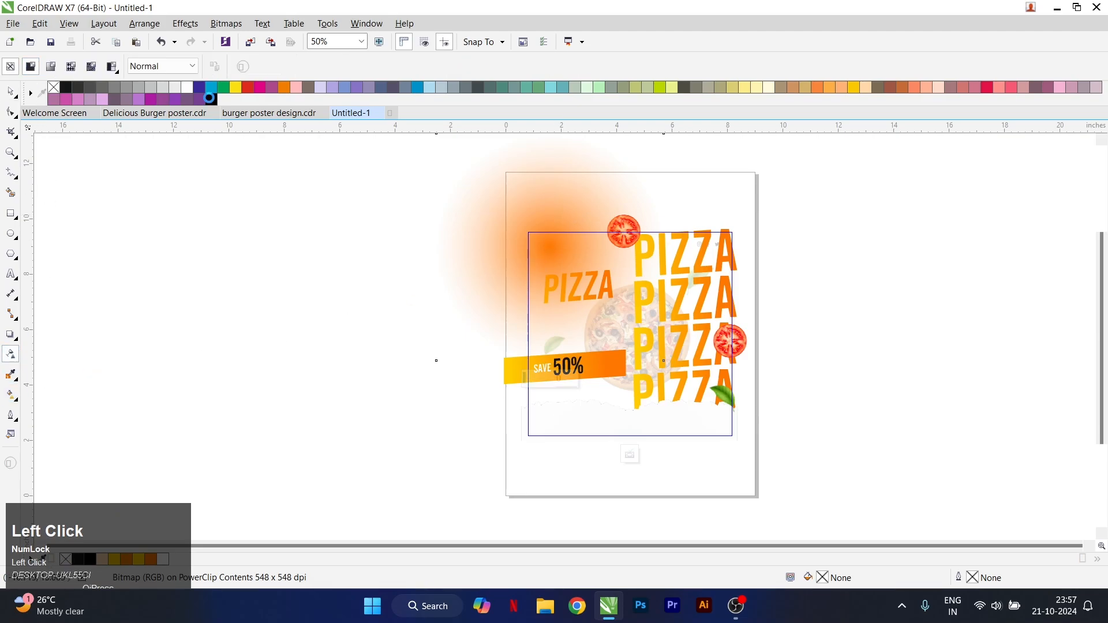
pyautogui.write('30')
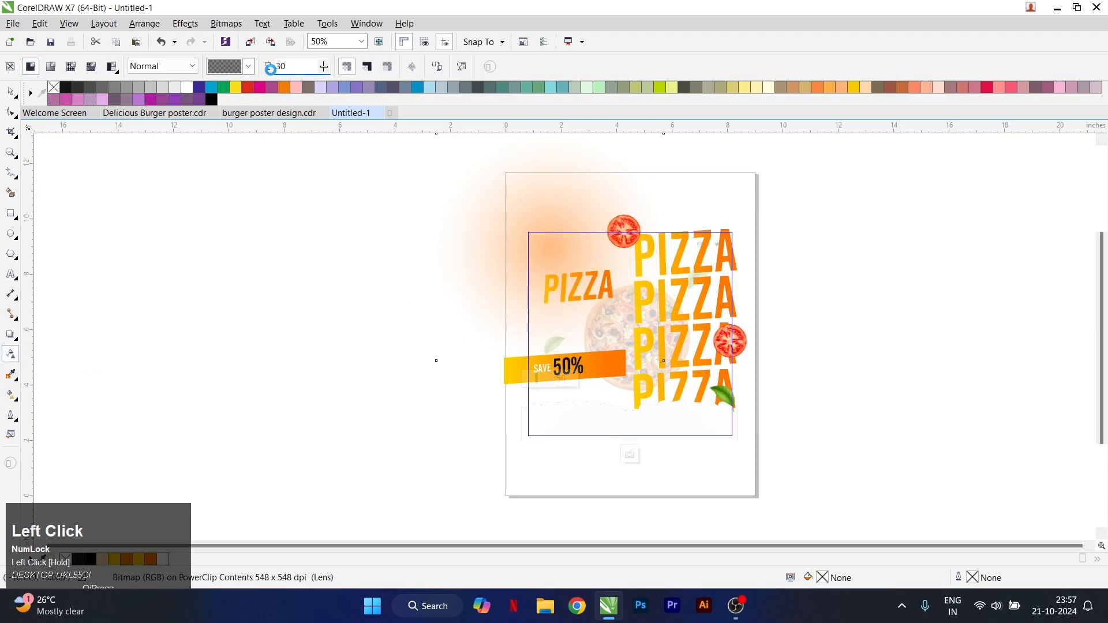
pyautogui.press('Return')
pyautogui.click(10, 91)
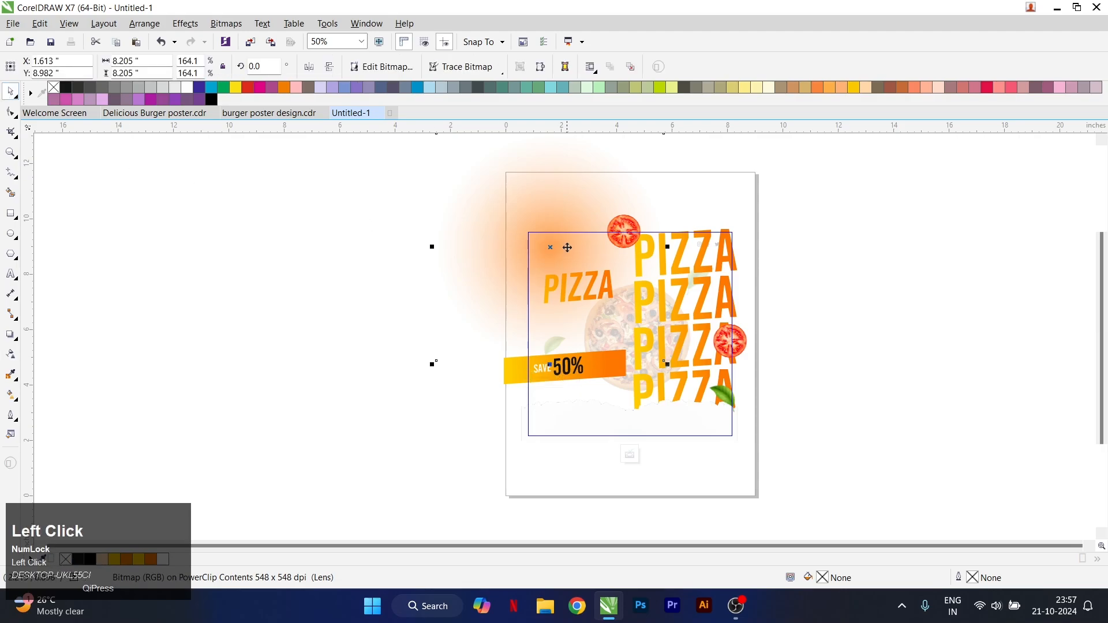
# Move the glow up and outward to about X 0.999, Y 9.524 inches and finish editing the PowerClip
pyautogui.scroll(2, 566, 215)
pyautogui.moveTo(573, 217); pyautogui.dragTo(510, 184)
pyautogui.press('5')
pyautogui.scroll(-1, 513, 266)
pyautogui.scroll(1, 544, 269)
# Edit the PowerClip contents to enlarge the glow to about 9.395 inches, shift it toward the poster's upper-left corner, and finish editing
pyautogui.press('4')
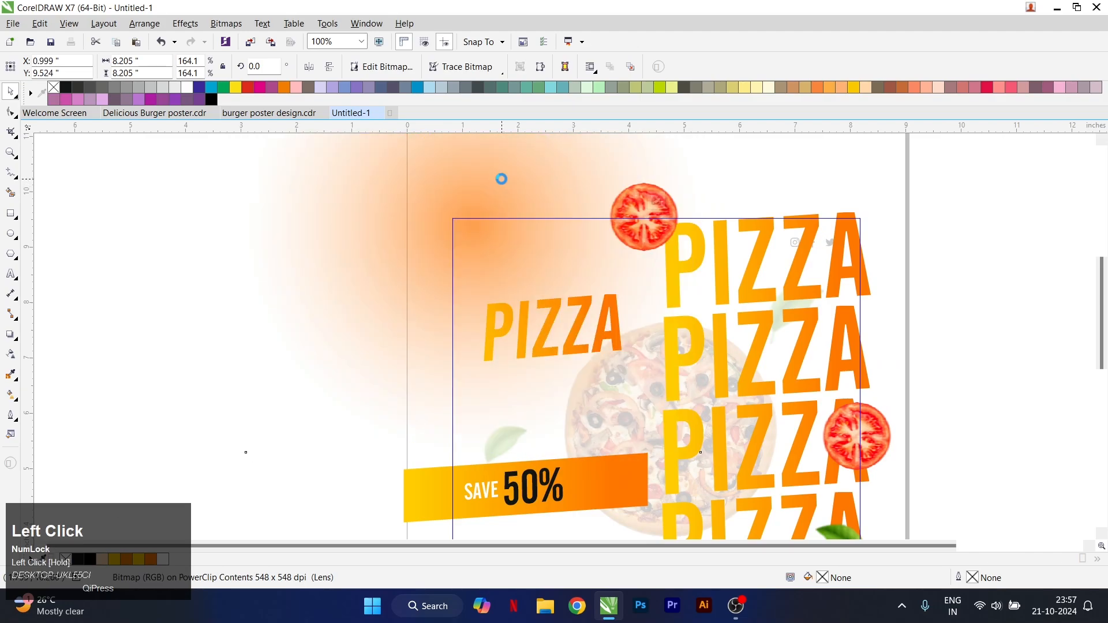
pyautogui.scroll(-1, 529, 235)
pyautogui.moveTo(614, 344); pyautogui.dragTo(649, 377)
pyautogui.scroll(1, 520, 243)
pyautogui.moveTo(515, 249); pyautogui.dragTo(472, 216)
pyautogui.press('5')
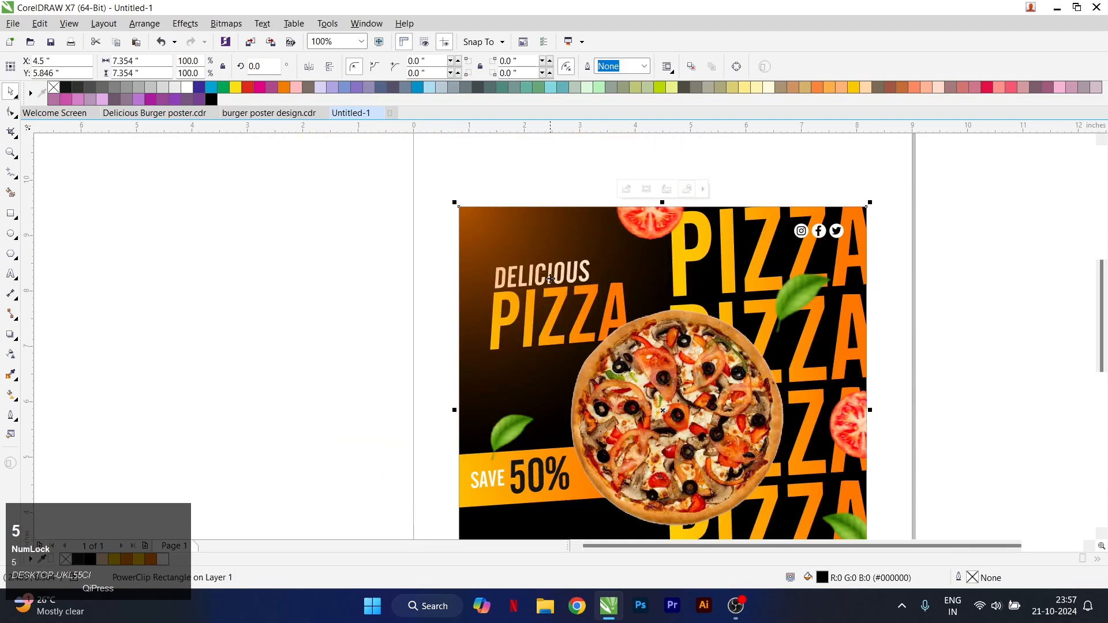
pyautogui.scroll(-2, 540, 293)
pyautogui.scroll(1, 548, 292)
# Move the glow inward to about X 1.531, Y 9.076 inches within the PowerClip contents and finish editing
pyautogui.press('4')
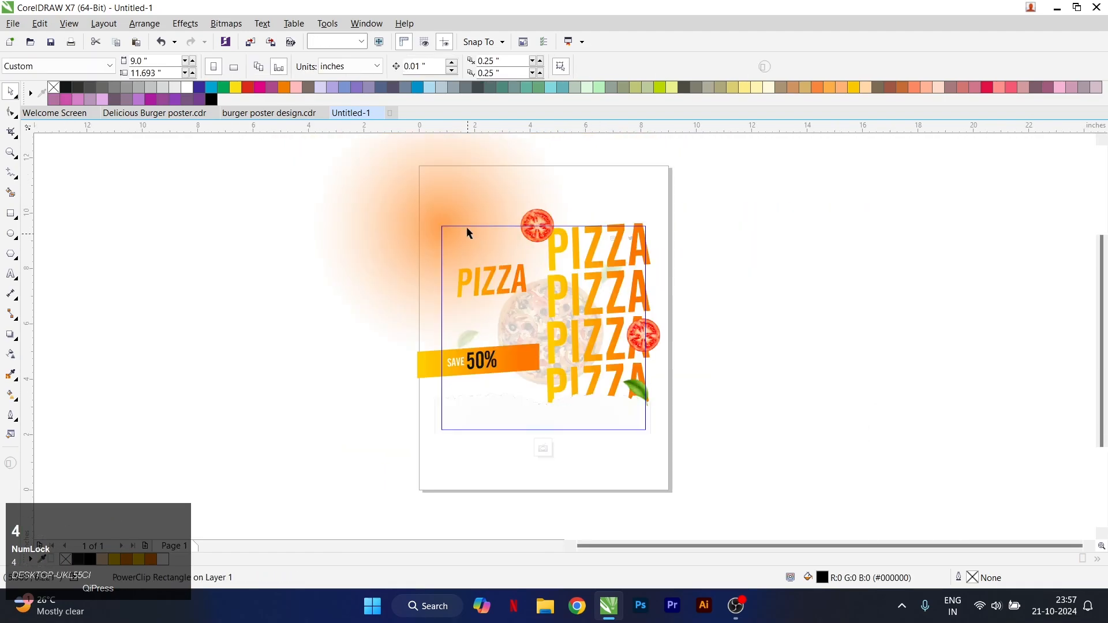
pyautogui.click(478, 225)
pyautogui.press('5')
pyautogui.scroll(1, 517, 261)
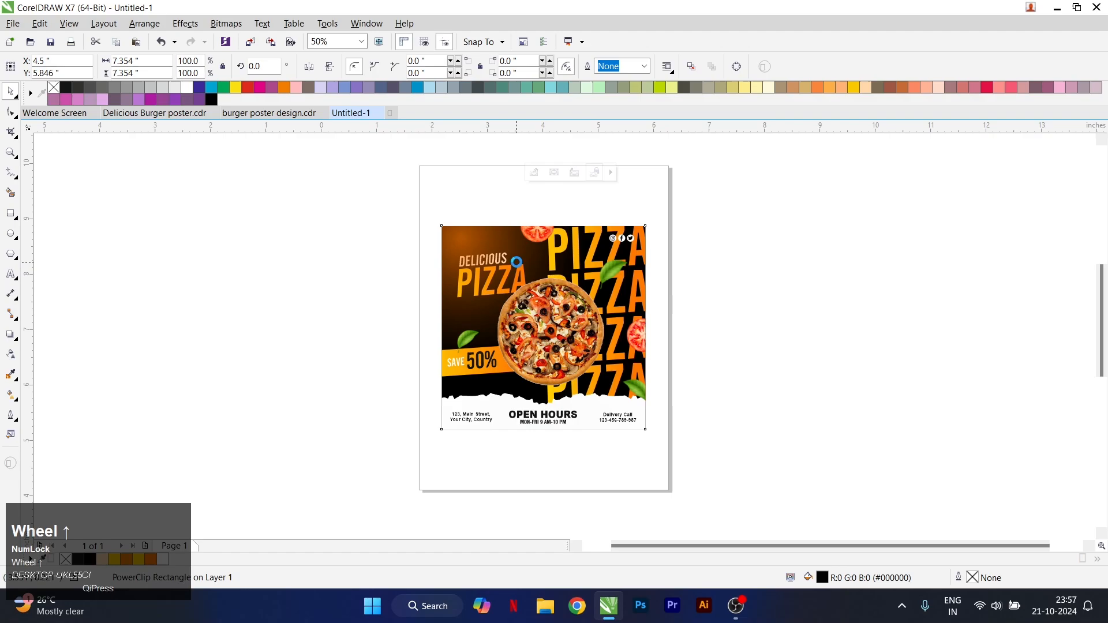
pyautogui.scroll(-1, 517, 261)
pyautogui.scroll(1, 513, 273)
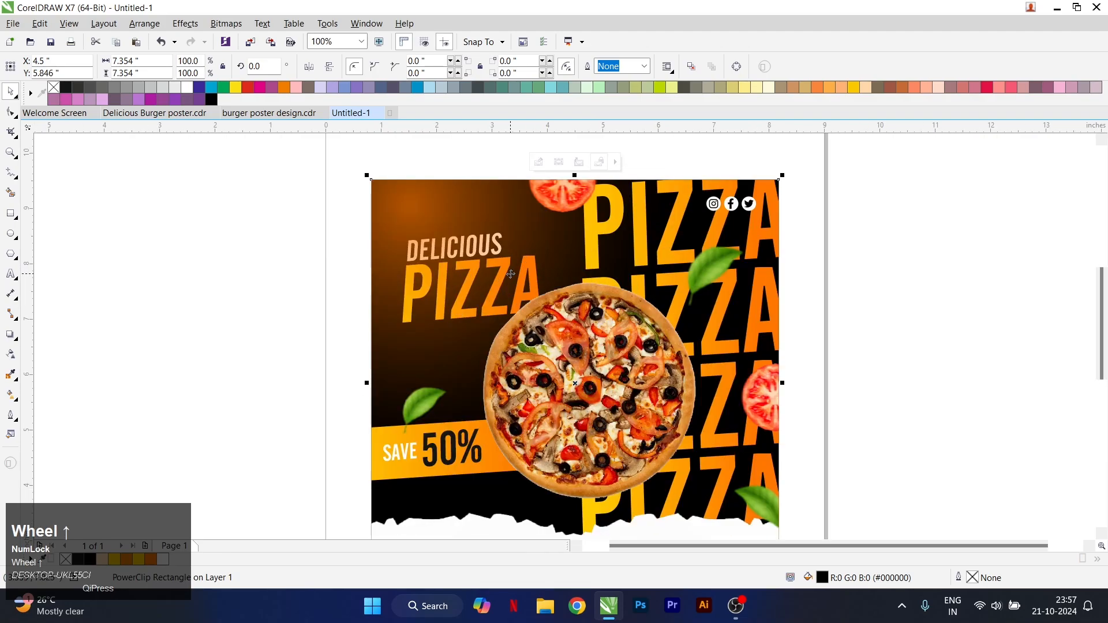
# Bring the DELICIOUS text to the front of the glow within the PowerClip contents and finish editing
pyautogui.press('4')
pyautogui.click(418, 223)
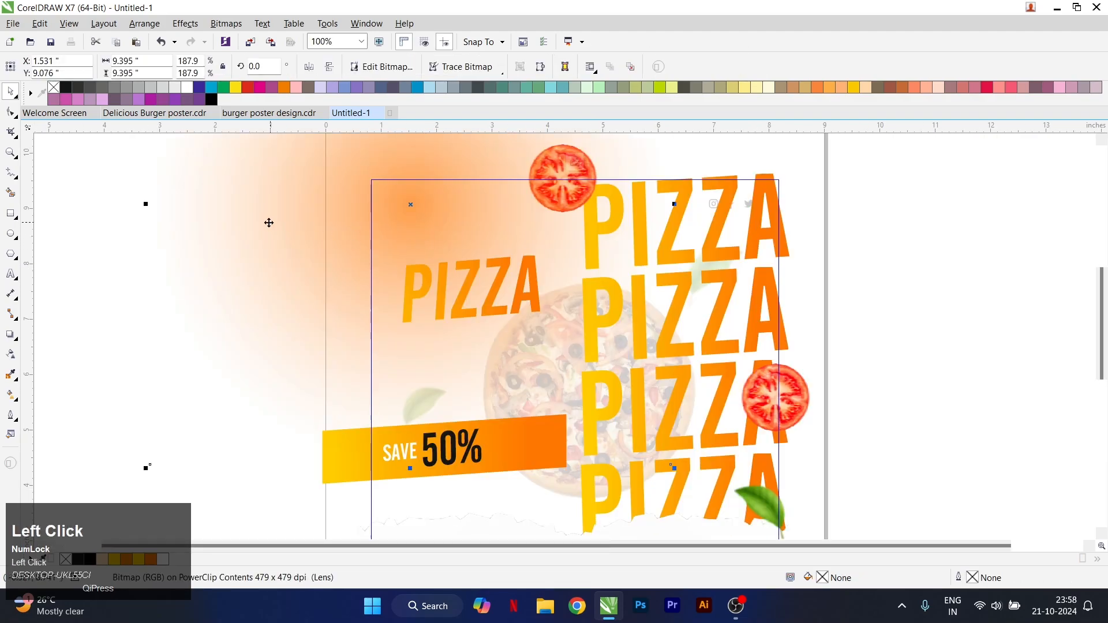
pyautogui.moveTo(226, 206); pyautogui.dragTo(572, 294)
pyautogui.press('pageup')
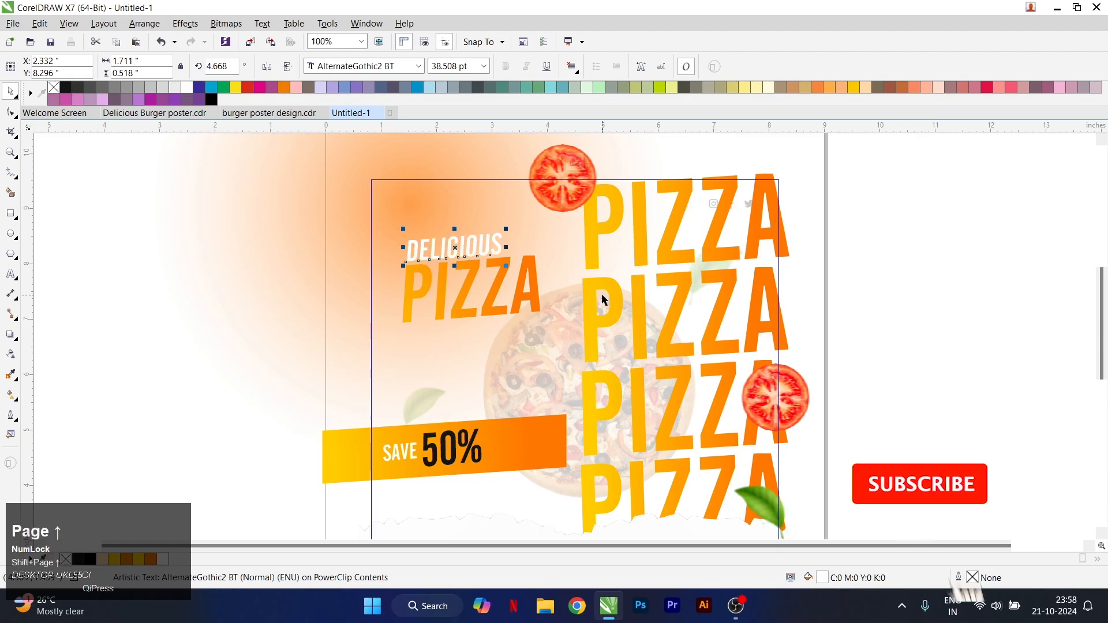
pyautogui.press('5')
pyautogui.scroll(-3, 574, 293)
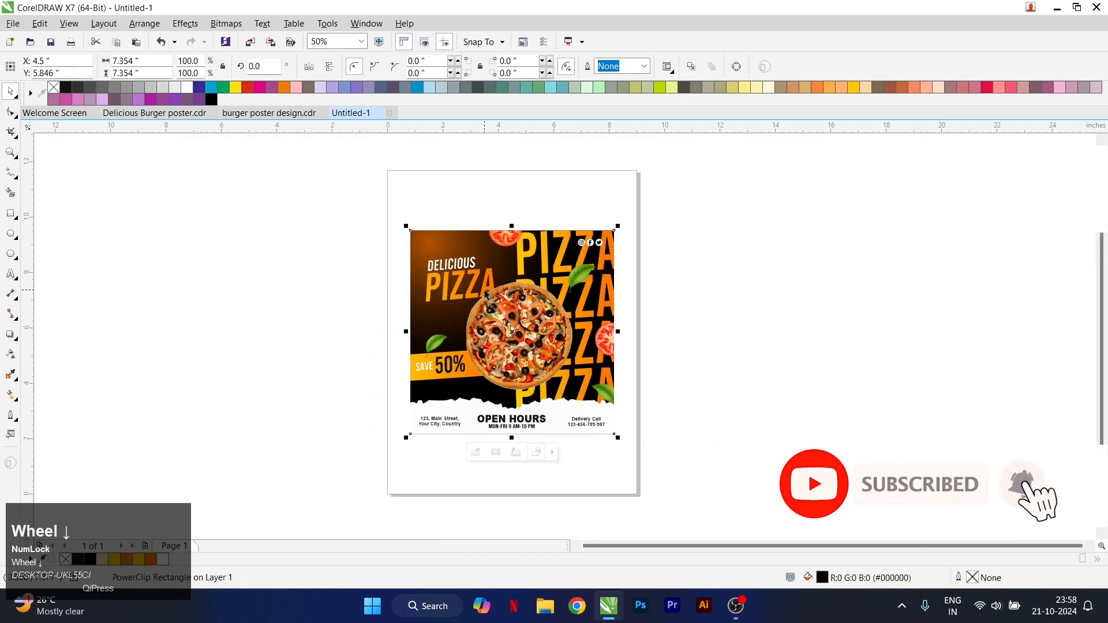
# Edit the PowerClip contents to enlarge the orange glow a little more, nudge it slightly upward, and finish editing
pyautogui.scroll(2, 539, 316)
pyautogui.click(661, 291)
pyautogui.click(495, 264)
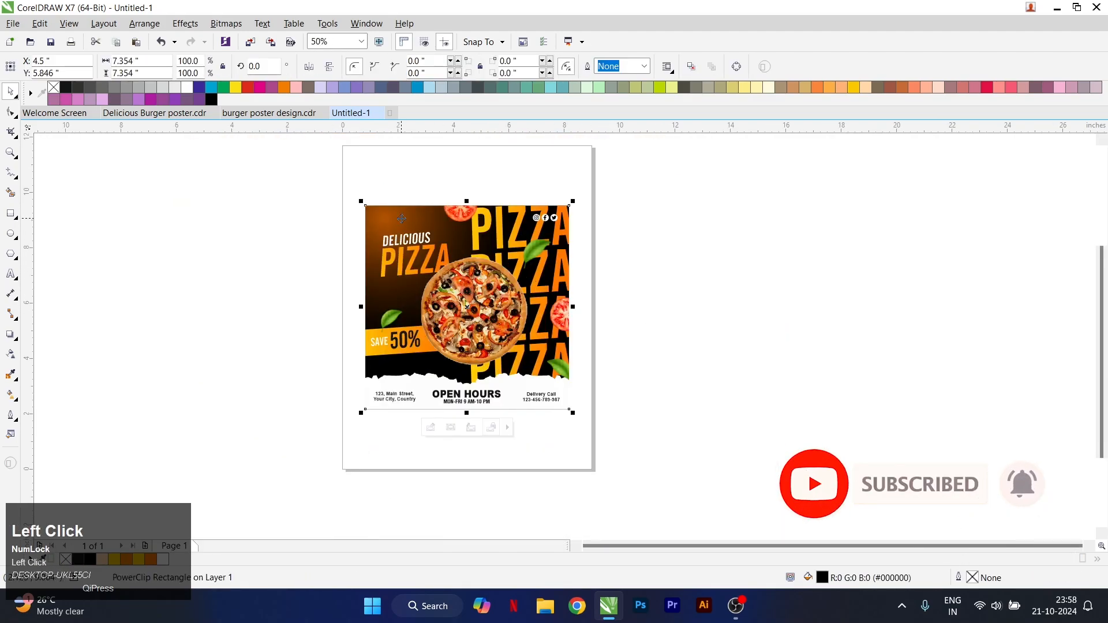
pyautogui.press('4')
pyautogui.click(395, 222)
pyautogui.moveTo(518, 351); pyautogui.dragTo(540, 373)
pyautogui.moveTo(400, 196); pyautogui.dragTo(401, 189)
pyautogui.press('5')
pyautogui.scroll(-1, 451, 257)
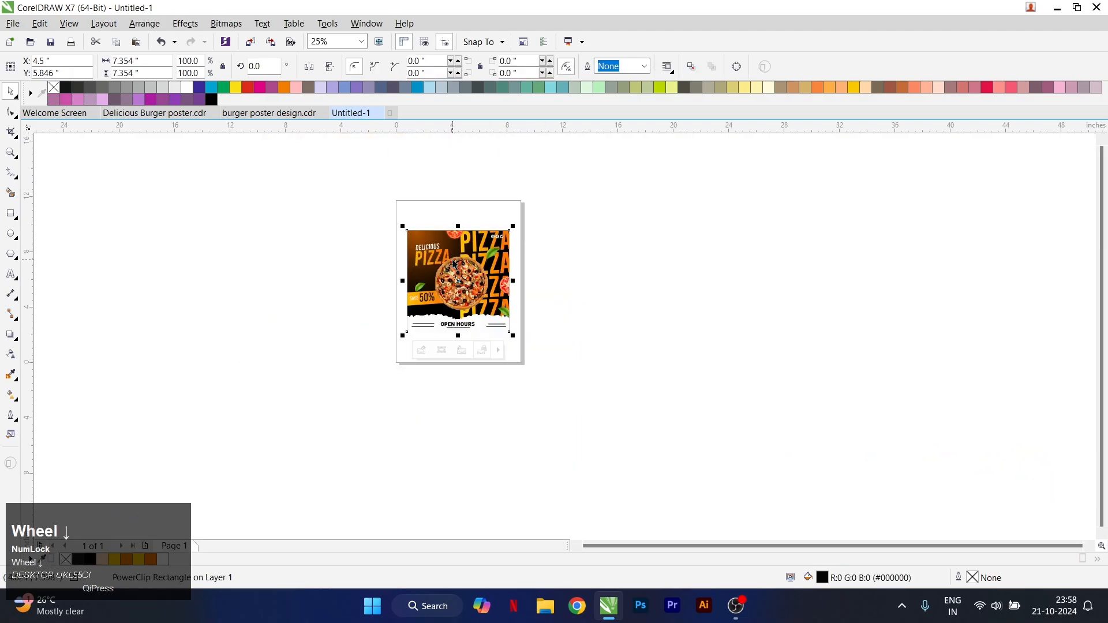
# Zoom in to fit the whole poster, deselect it, and review the design in full-screen preview
pyautogui.scroll(1, 494, 290)
pyautogui.click(13, 153)
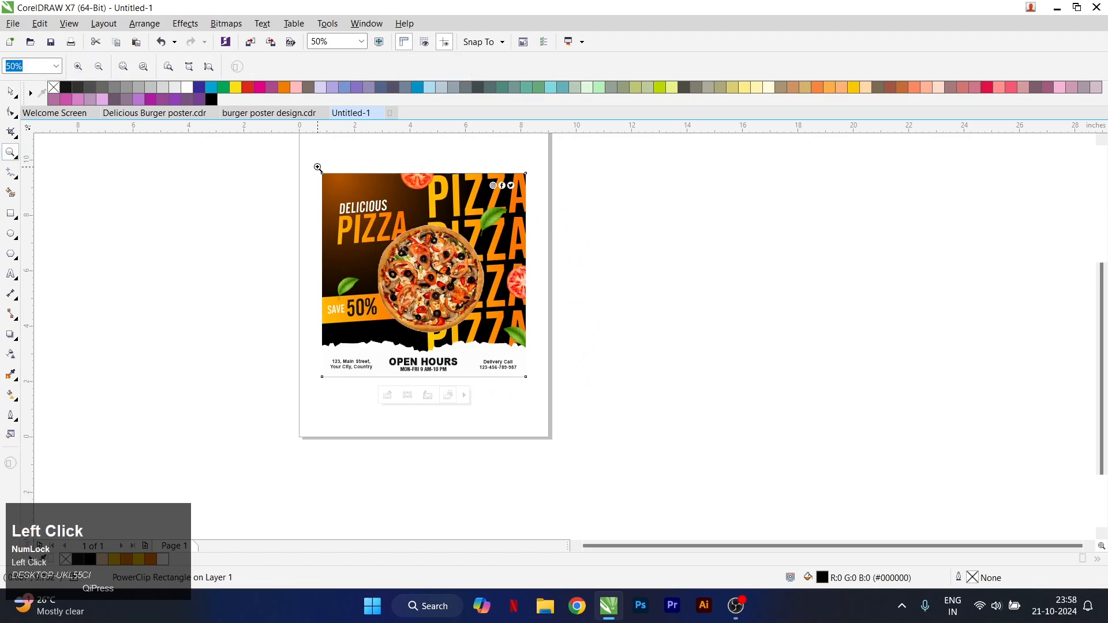
pyautogui.moveTo(317, 167); pyautogui.dragTo(532, 384)
pyautogui.hotkey('ctrl', 'space')
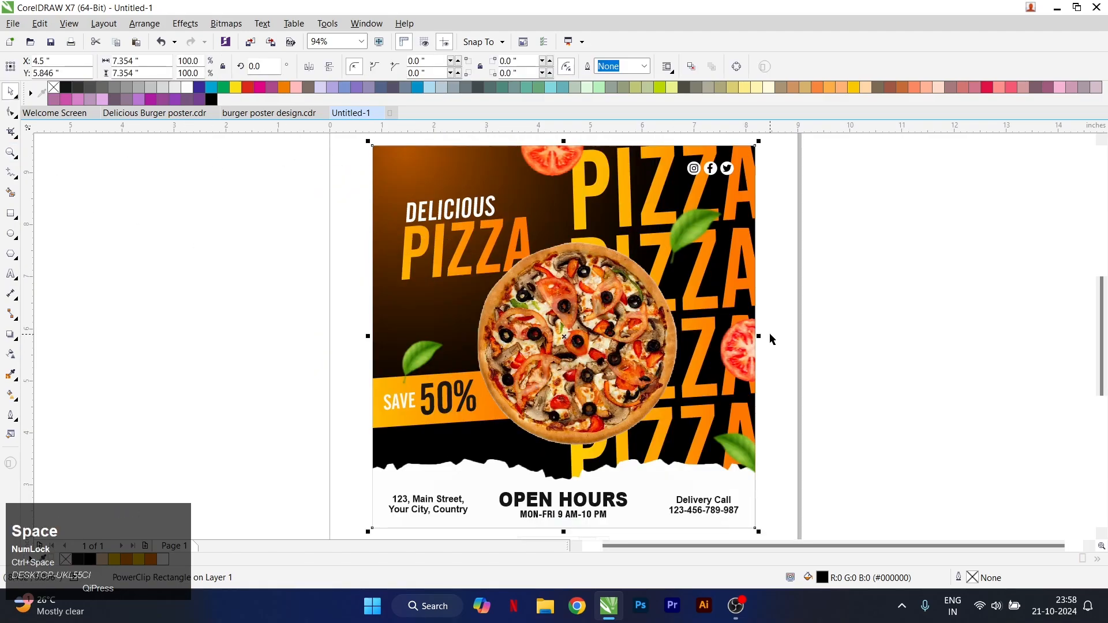
pyautogui.click(795, 331)
pyautogui.click(382, 41)
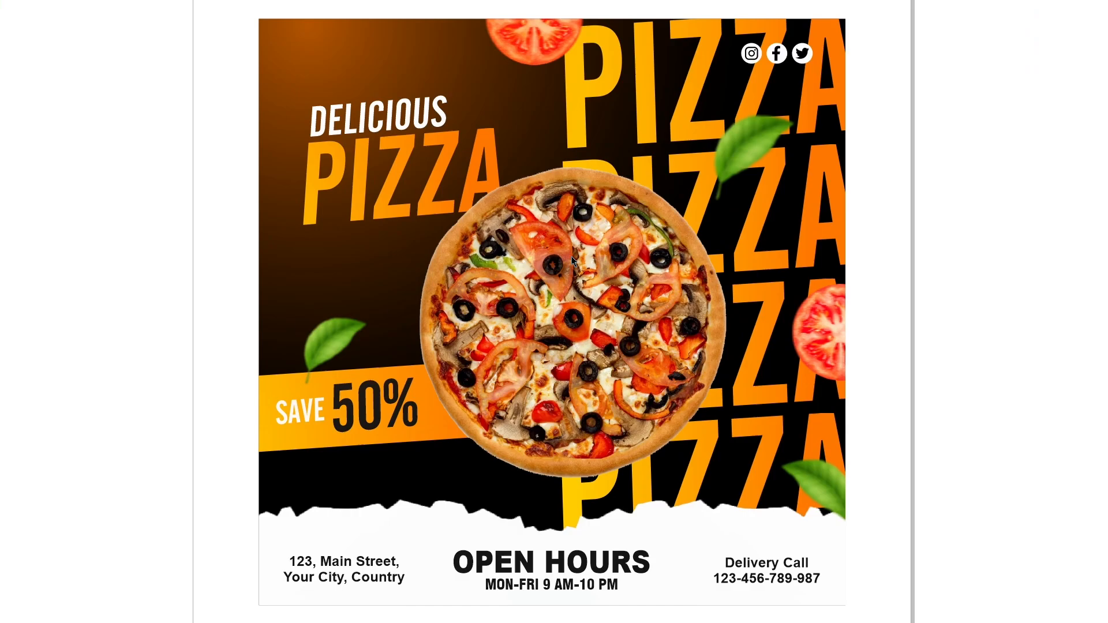